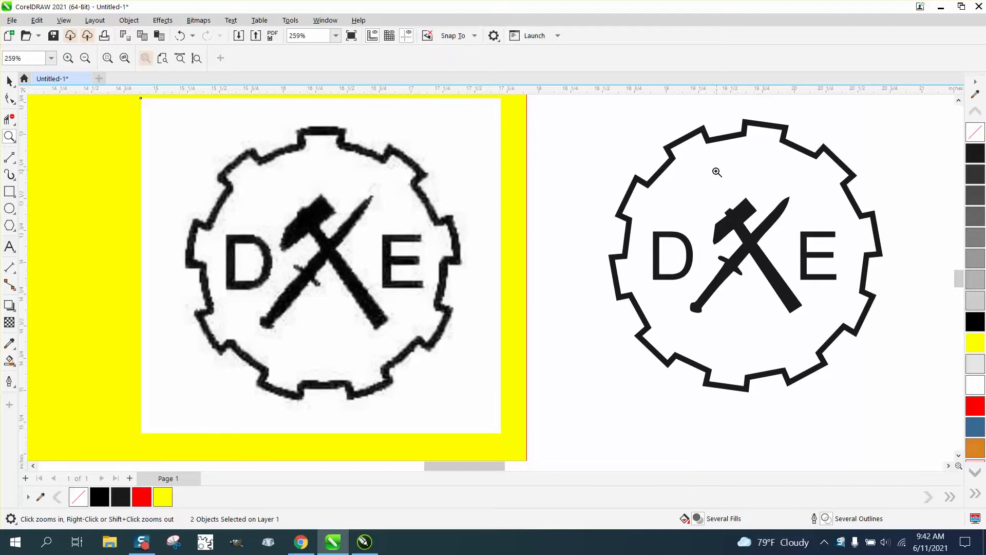
Step: Move the clean vector version of the gear logo to the left of the yellow rectangle
scroll(704, 218, down, 1)
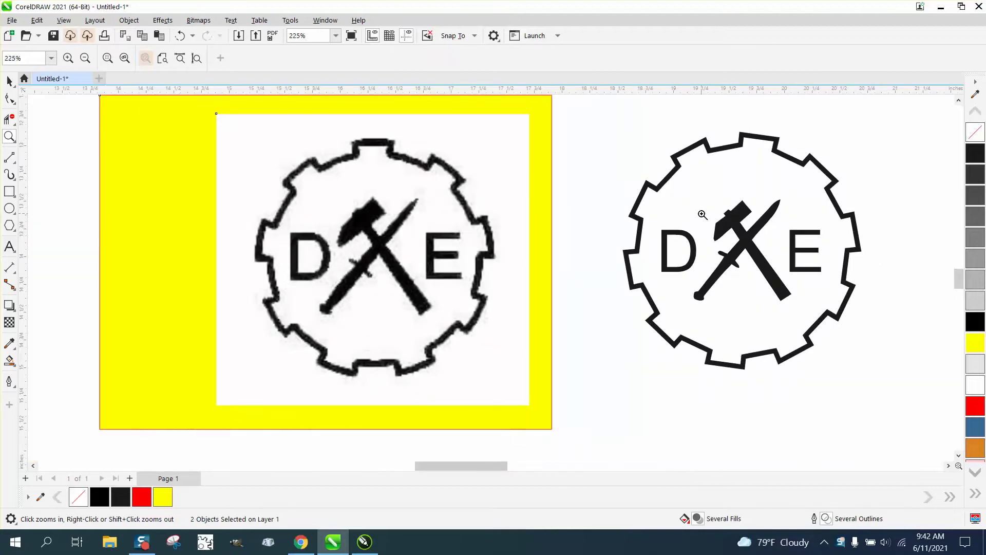
scroll(702, 214, down, 1)
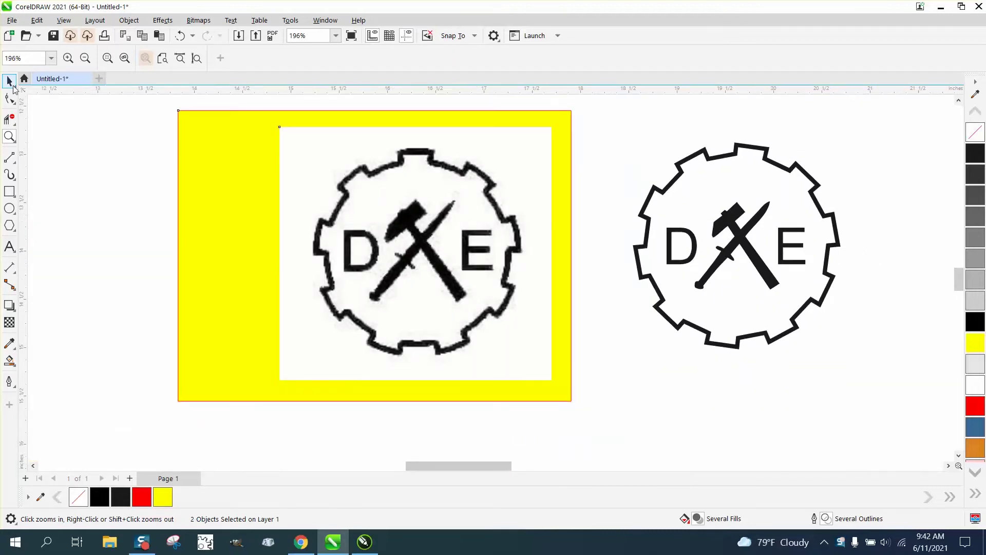
click(9, 81)
scroll(627, 144, down, 2)
drag(636, 116, 852, 323)
drag(722, 221, 156, 220)
Step: Trace the bitmap gear logo as an outline with the Clipart image type
click(489, 224)
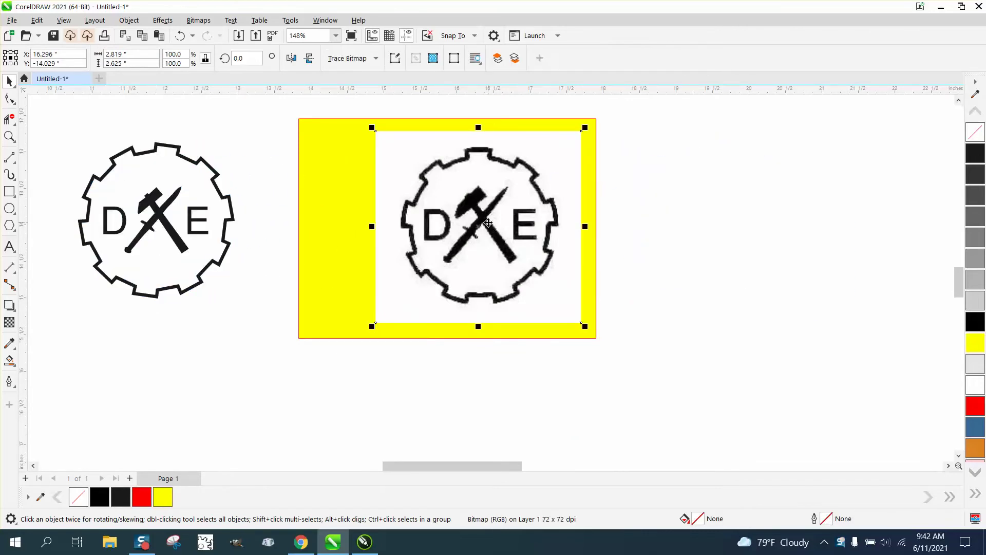
click(359, 60)
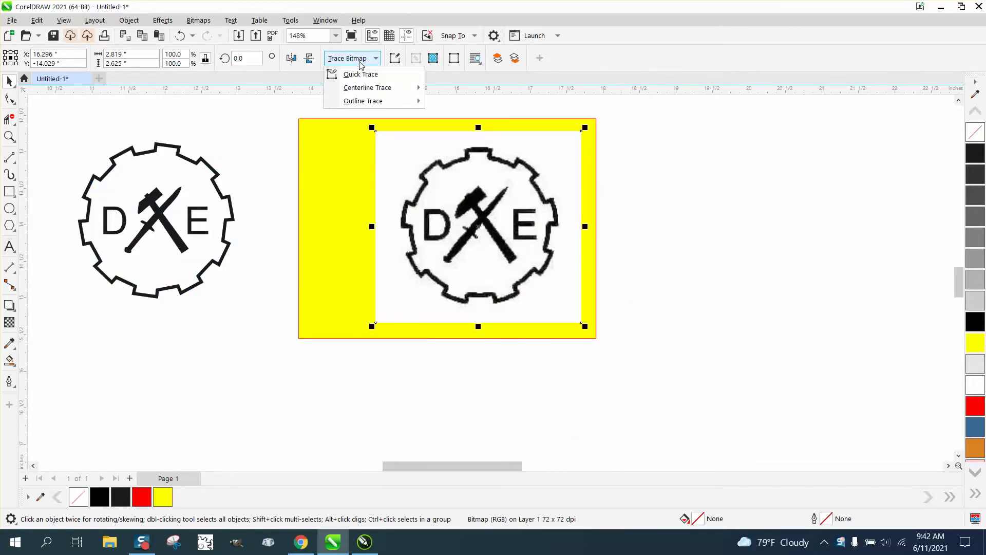
mouse_move(366, 107)
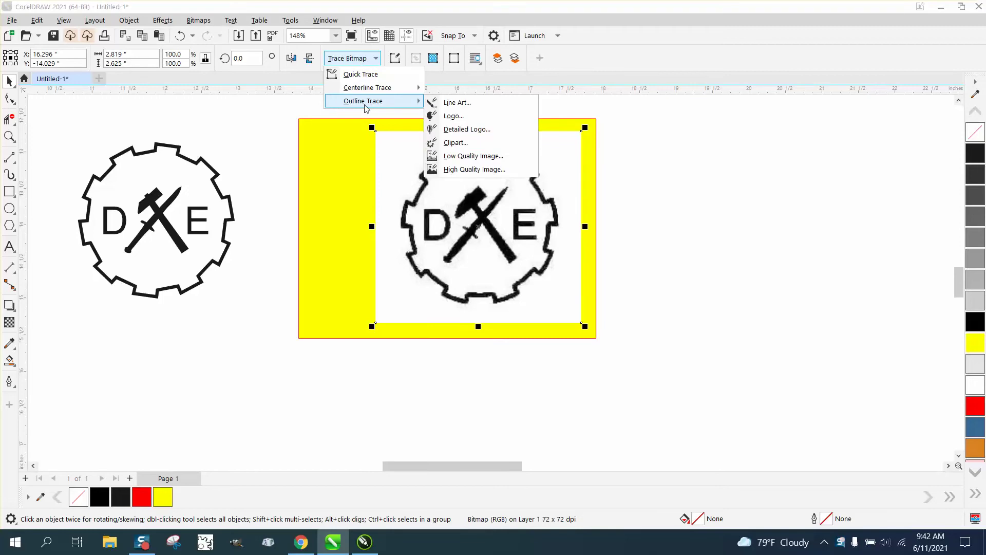
click(465, 144)
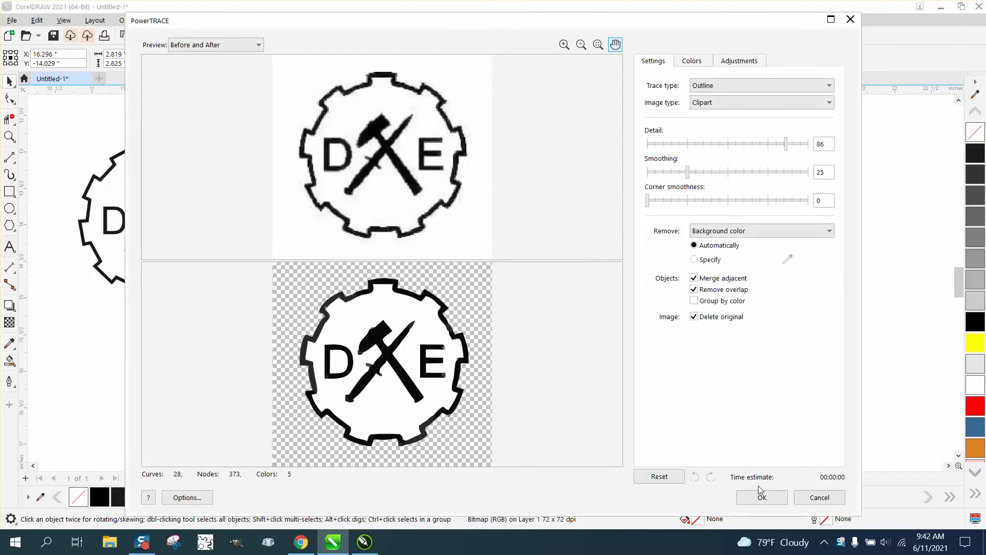
click(761, 493)
Step: Move the traced logo right of the bitmap, place the yellow rectangle behind it, and shift the bitmap left, clear of the rectangle
drag(542, 230, 773, 232)
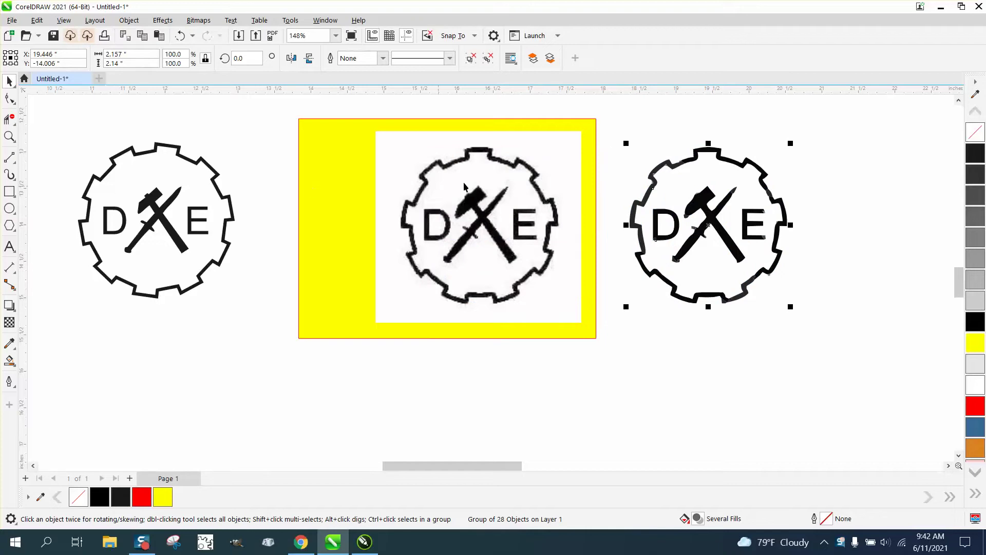
drag(579, 143, 785, 140)
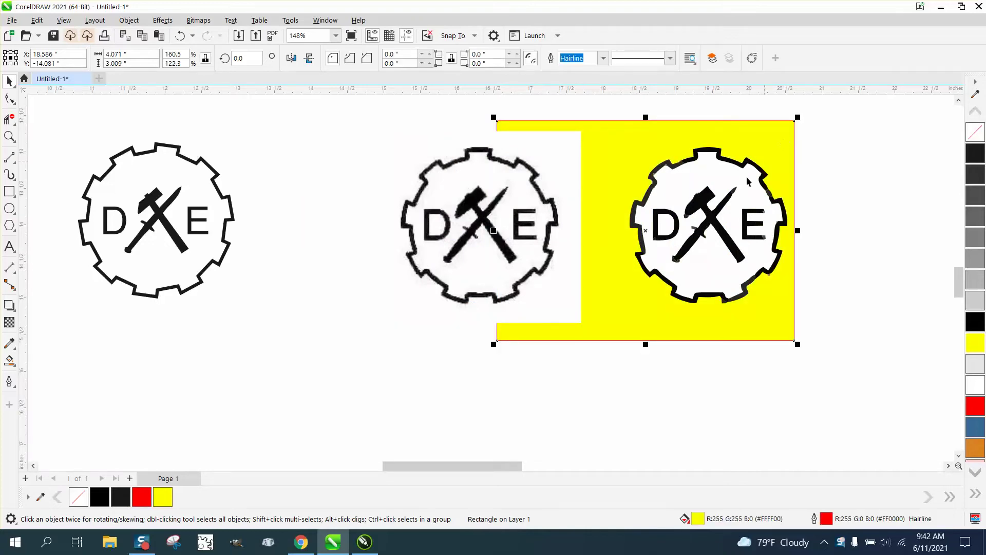
mouse_move(496, 215)
mouse_down()
mouse_move(415, 228)
mouse_move(382, 209)
mouse_up()
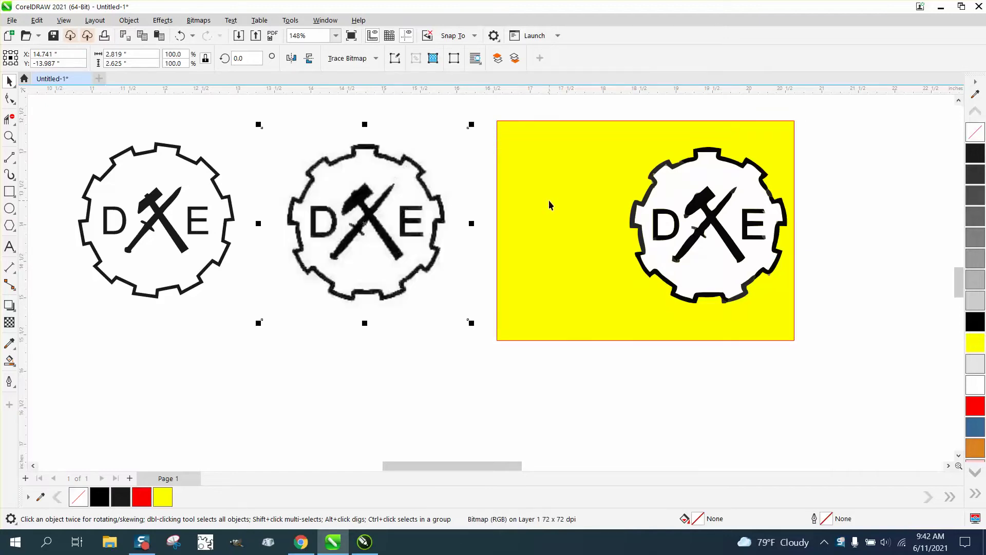
Step: Ungroup the traced logo into separate objects
click(679, 195)
click(124, 23)
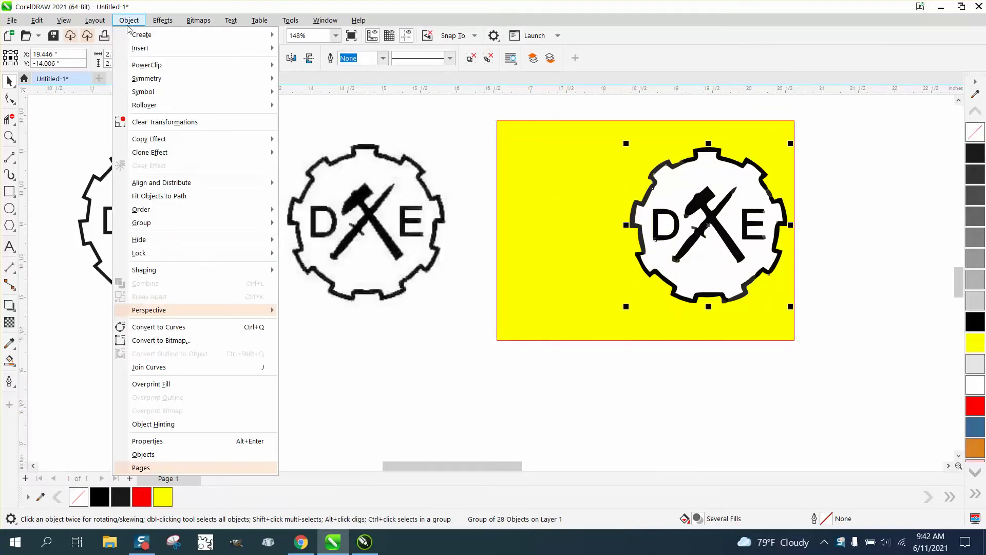
mouse_move(209, 223)
click(308, 243)
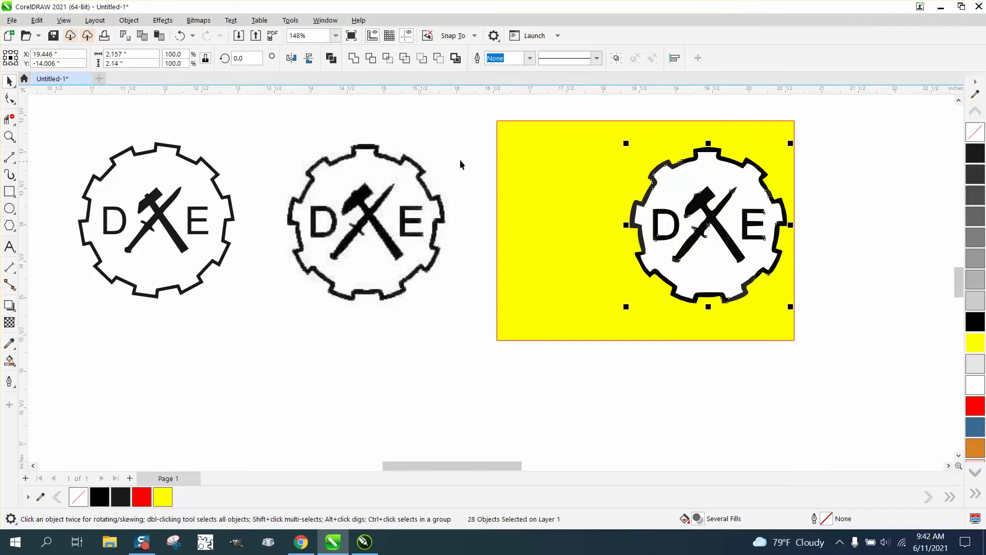
click(615, 109)
Step: Delete the traced ring's upper and side pieces, the white backing shape and the yellow rectangle
click(711, 147)
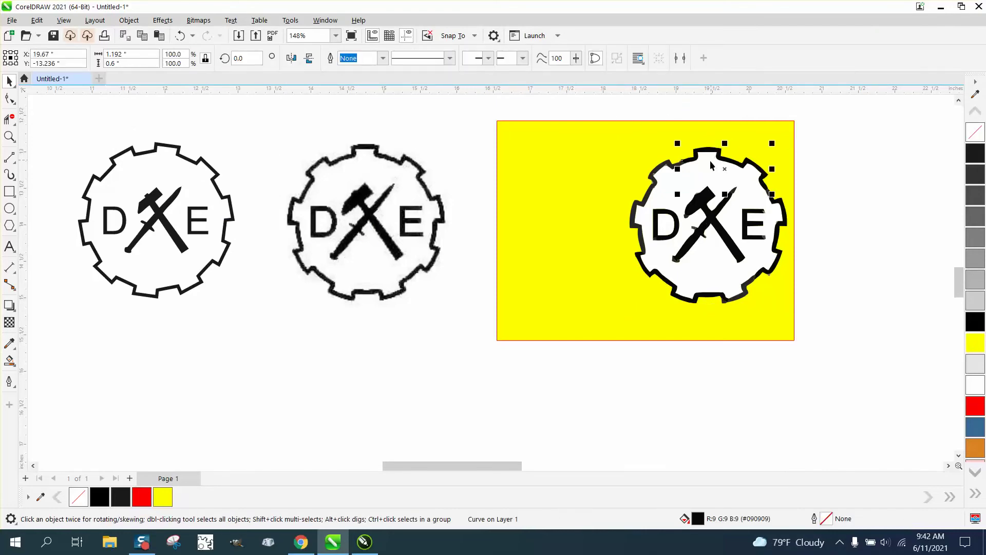
key(Delete)
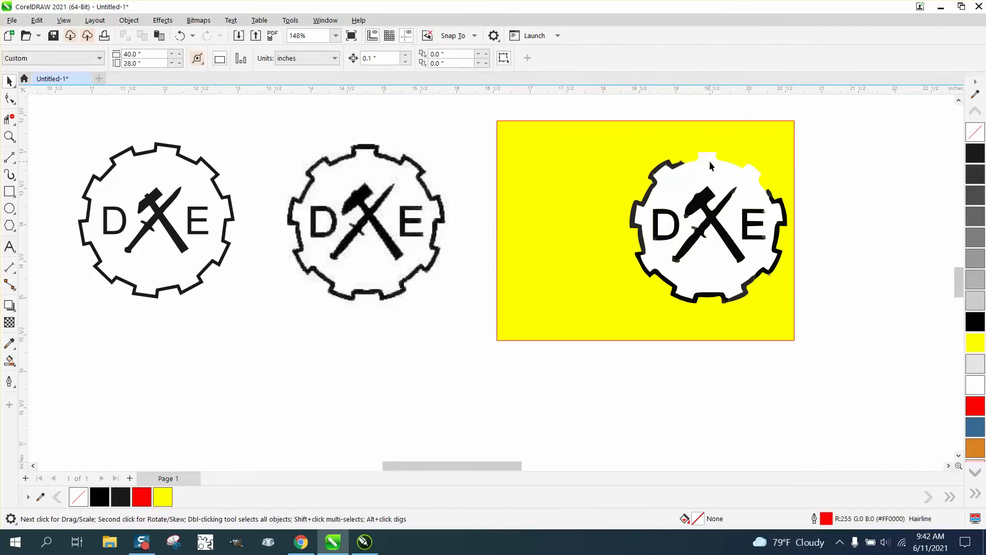
click(679, 164)
key(Delete)
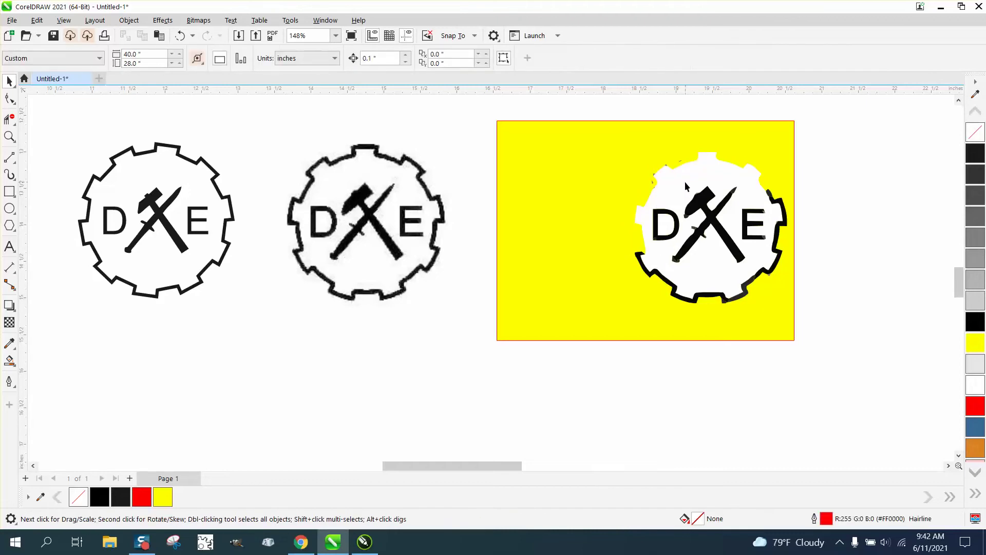
click(686, 183)
key(Delete)
click(785, 226)
key(Delete)
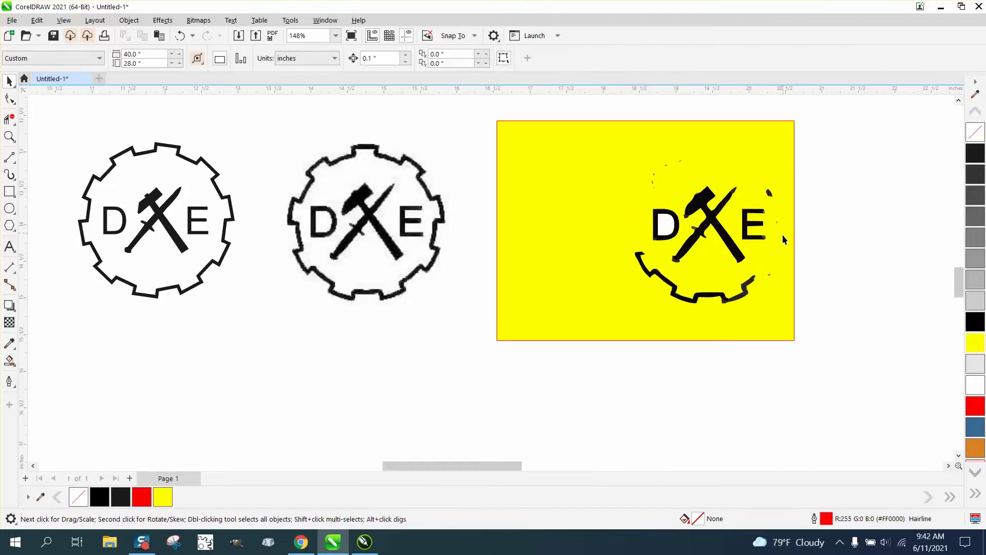
drag(767, 192, 735, 270)
key(Delete)
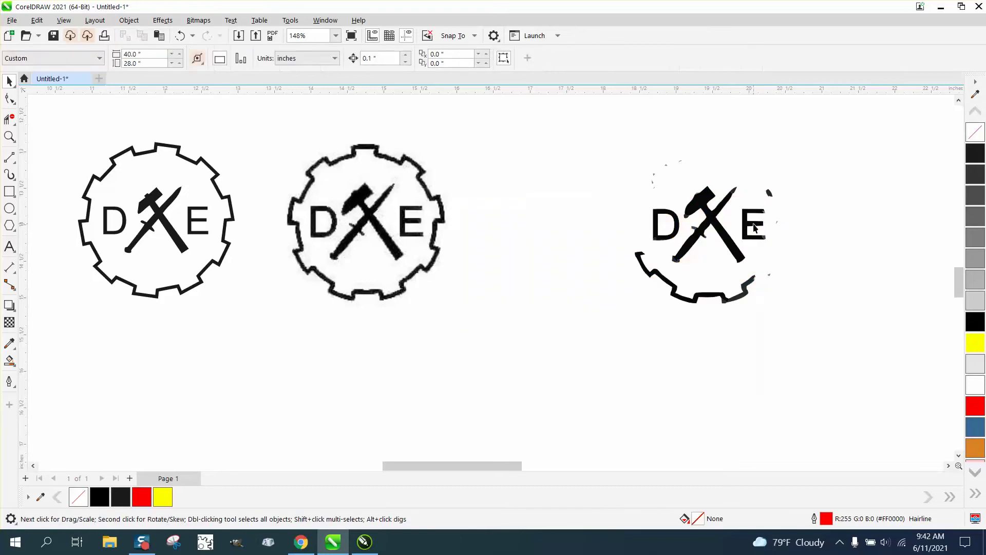
Step: Delete the remaining gear ring pieces and stray specks around the letters and crossed tools
click(769, 194)
key(Delete)
drag(633, 196, 634, 196)
key(Delete)
click(637, 261)
key(Delete)
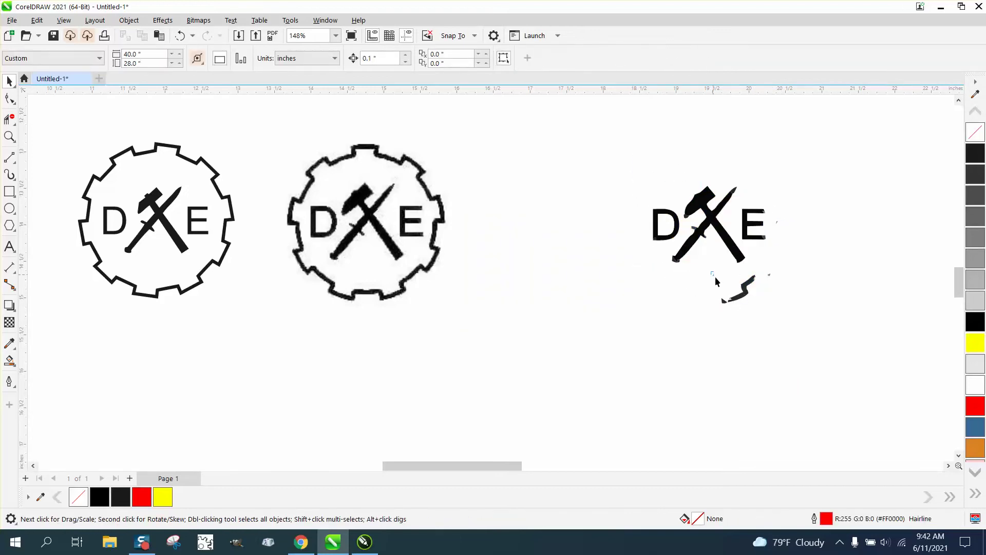
drag(788, 313, 789, 313)
key(Delete)
Step: Delete the traced letters E and D and the stray specks beside the crossed tools
click(749, 230)
key(Delete)
click(676, 230)
key(Delete)
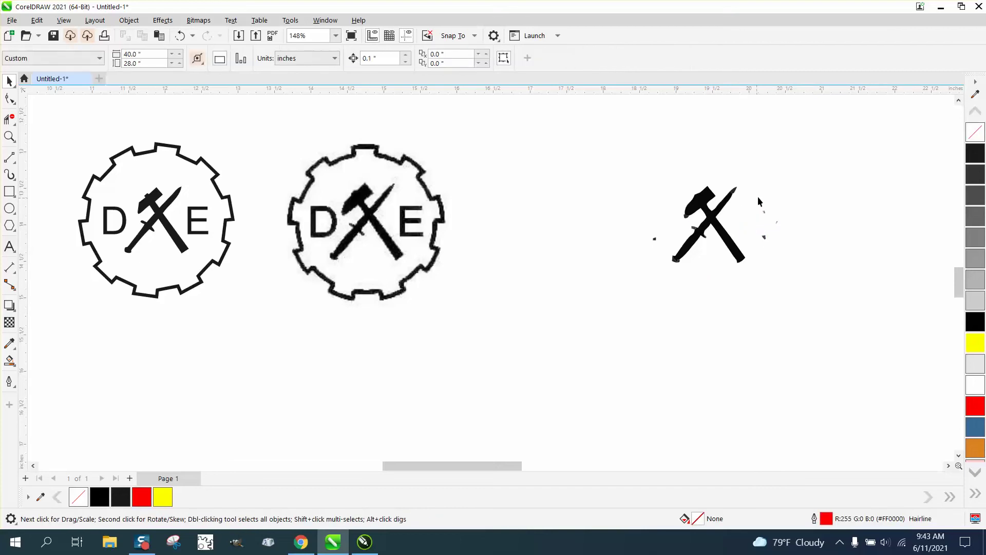
drag(757, 197, 800, 264)
key(Delete)
drag(665, 249, 665, 249)
key(Delete)
Step: Remove the fill of the main crossed hammer and knife shape and give it a red outline
click(708, 205)
click(976, 132)
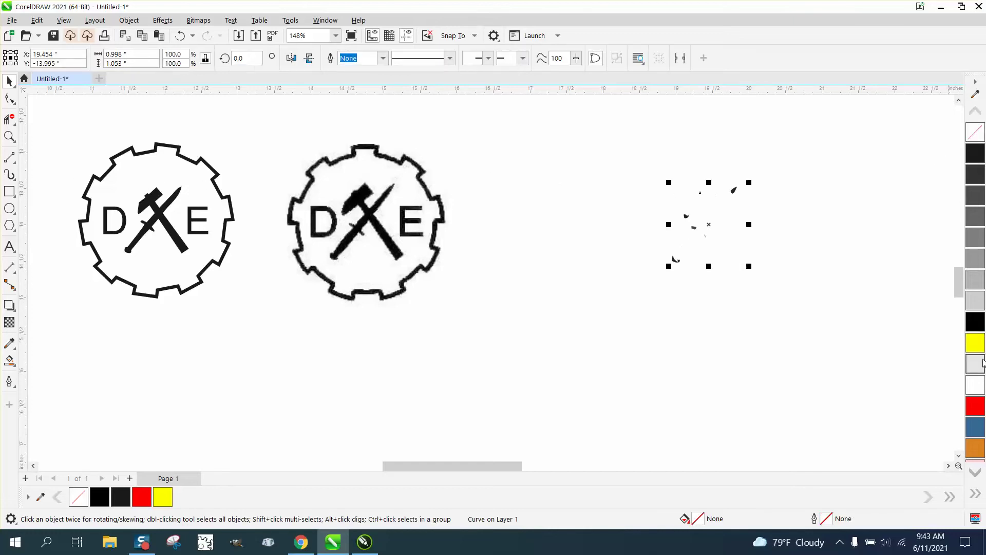
right_click(978, 410)
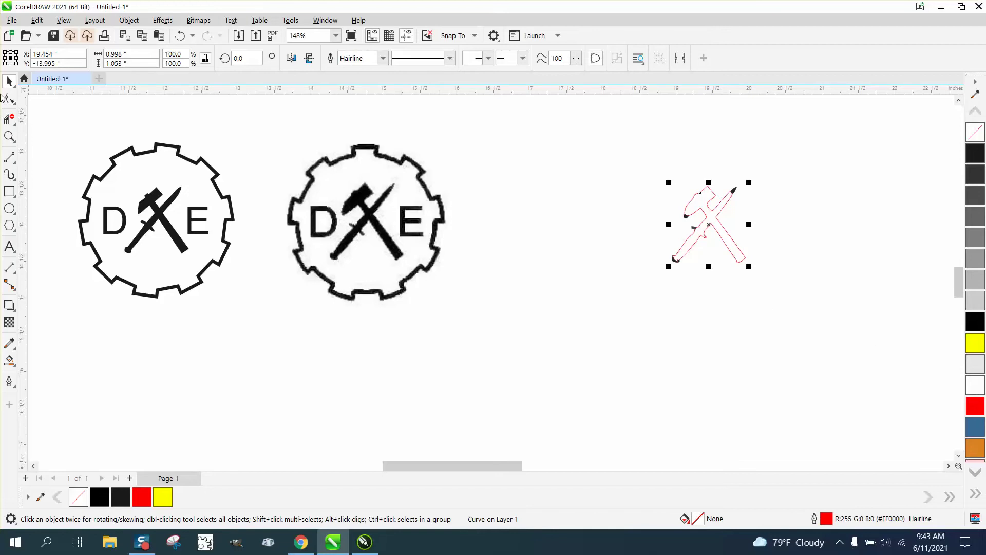
Step: Select all parts of the crossed tools, remove their fills and give them red outlines
click(9, 137)
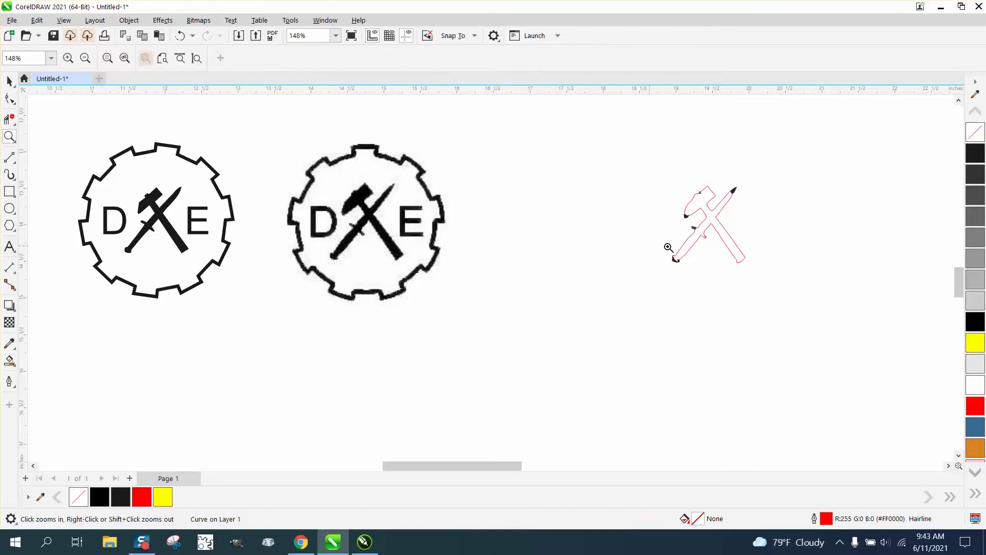
drag(659, 176, 814, 322)
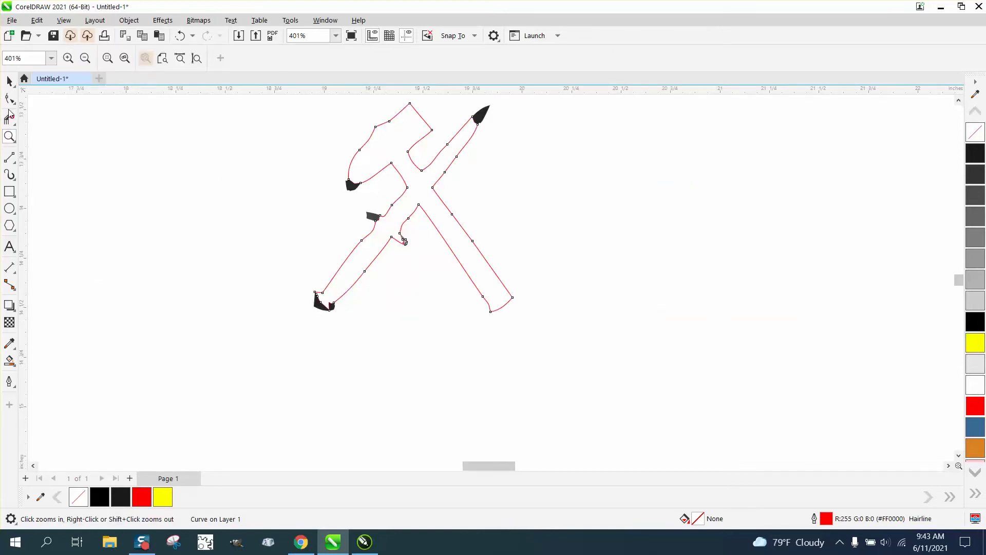
click(10, 81)
scroll(403, 282, down, 1)
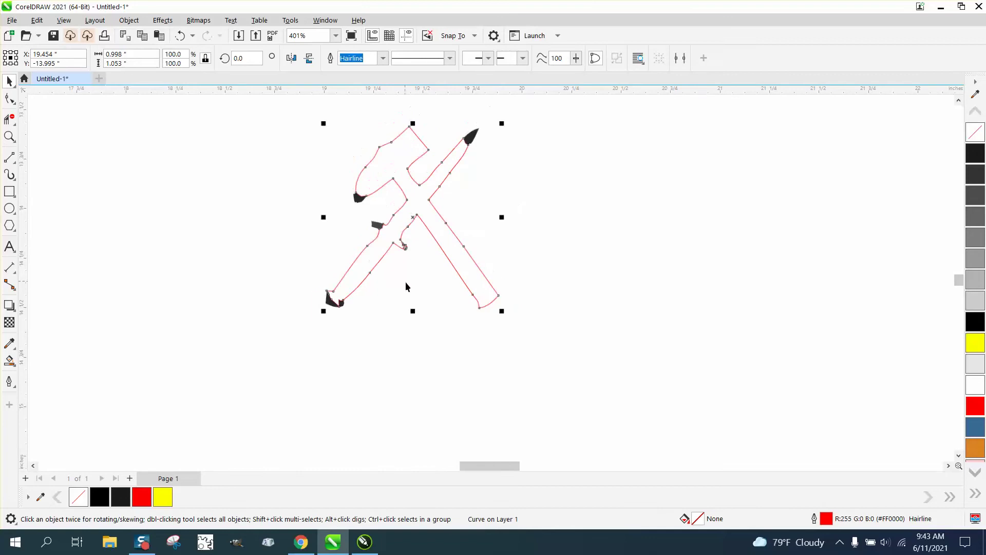
drag(252, 110, 557, 323)
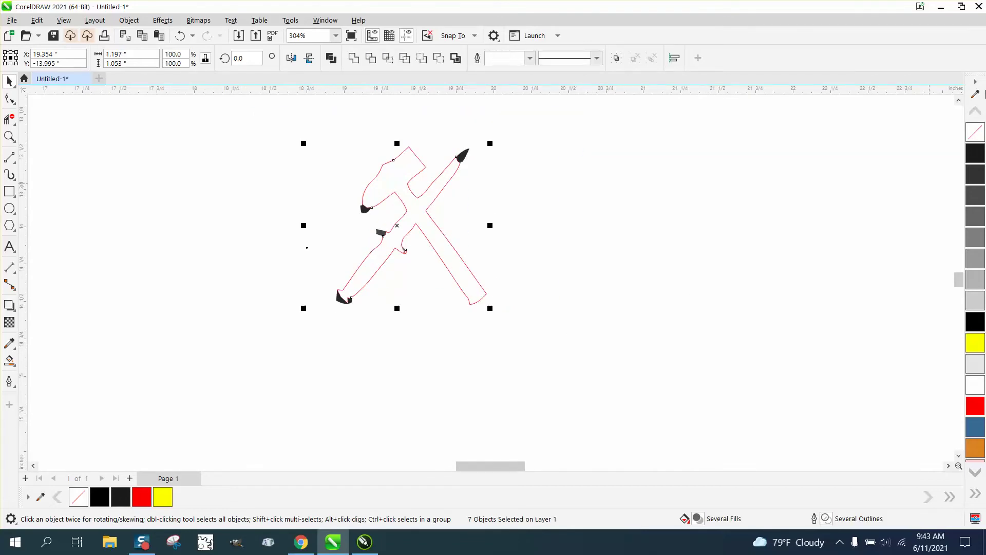
click(976, 132)
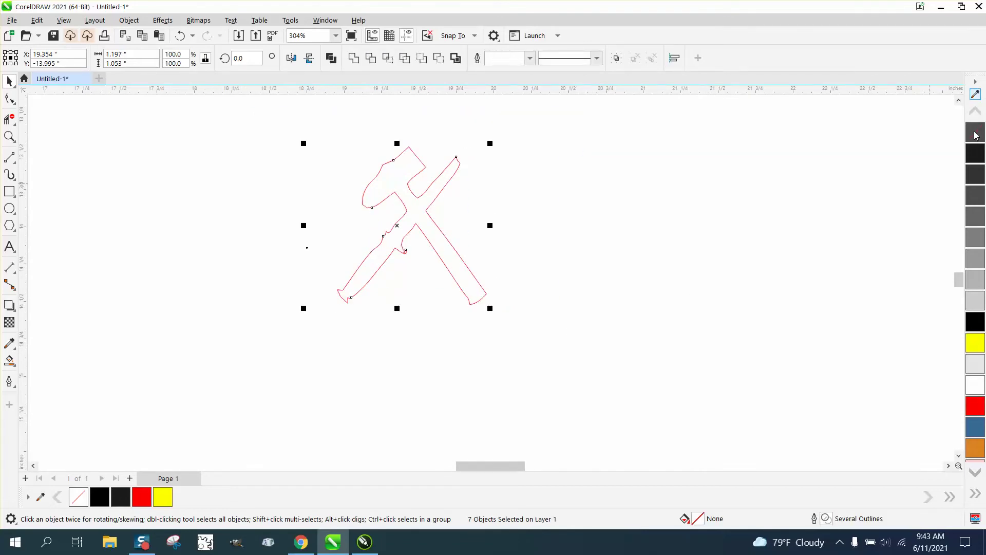
right_click(975, 406)
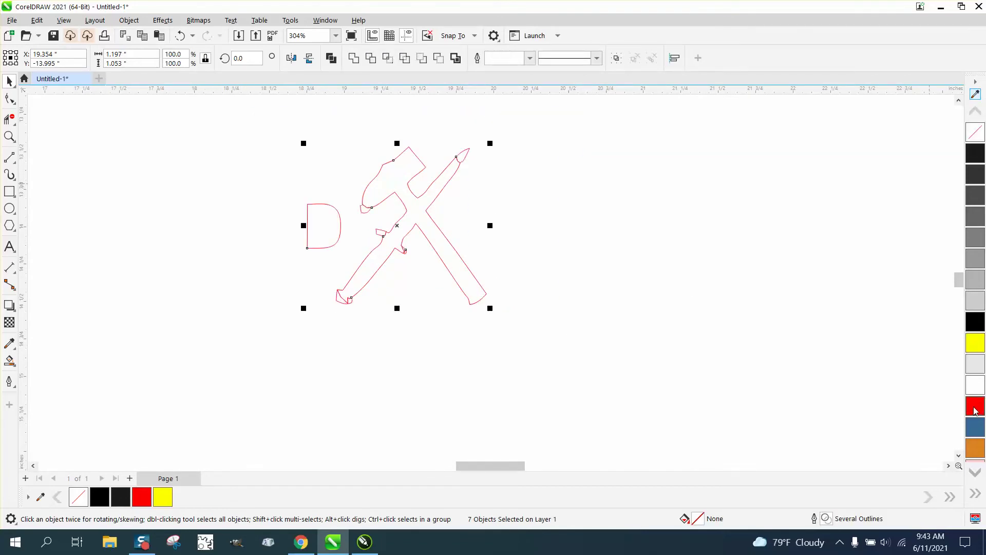
Step: Delete the leftover D outline beside the crossed tools
click(260, 198)
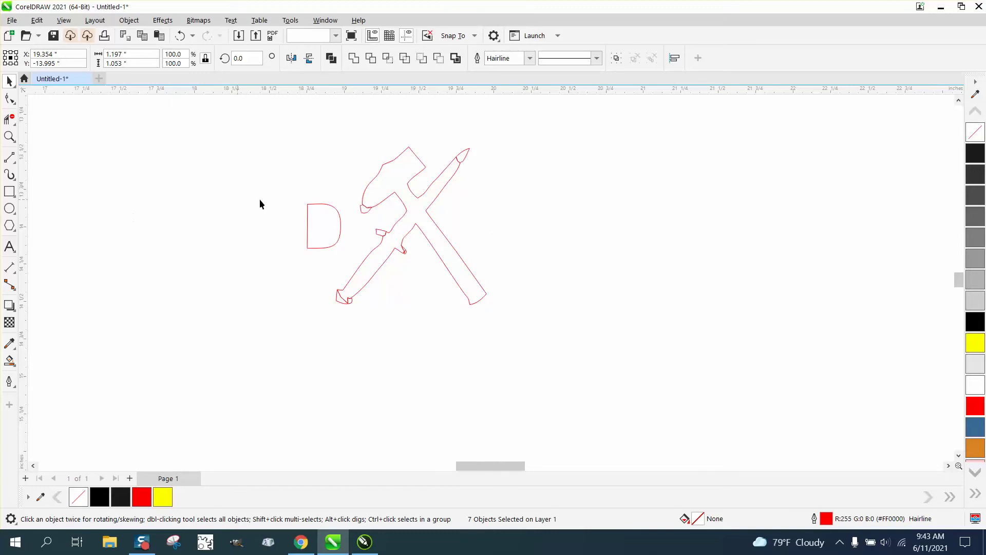
click(316, 205)
key(Delete)
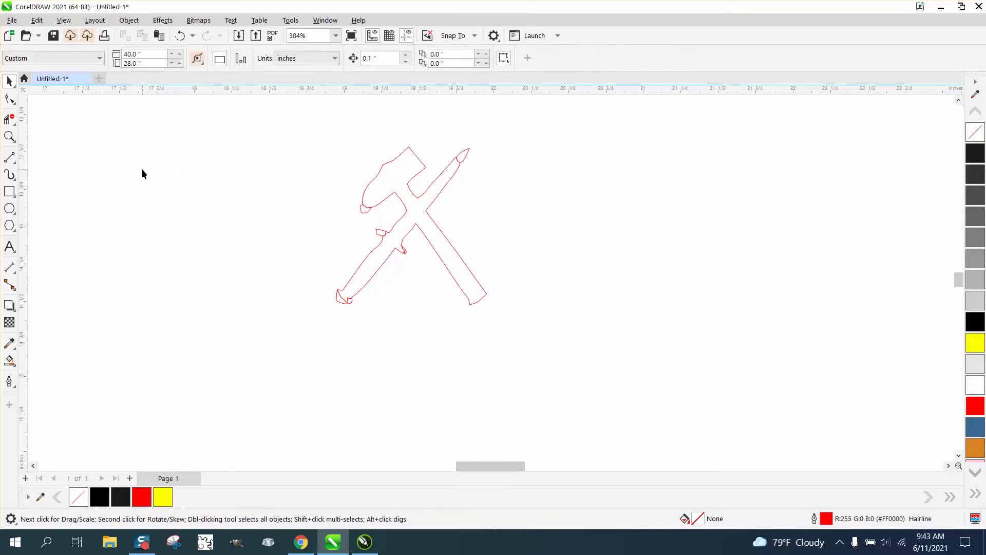
Step: Delete the overlapping inner segments at the knife tip, the hammer's claw end and both sides of the knife guard
click(10, 136)
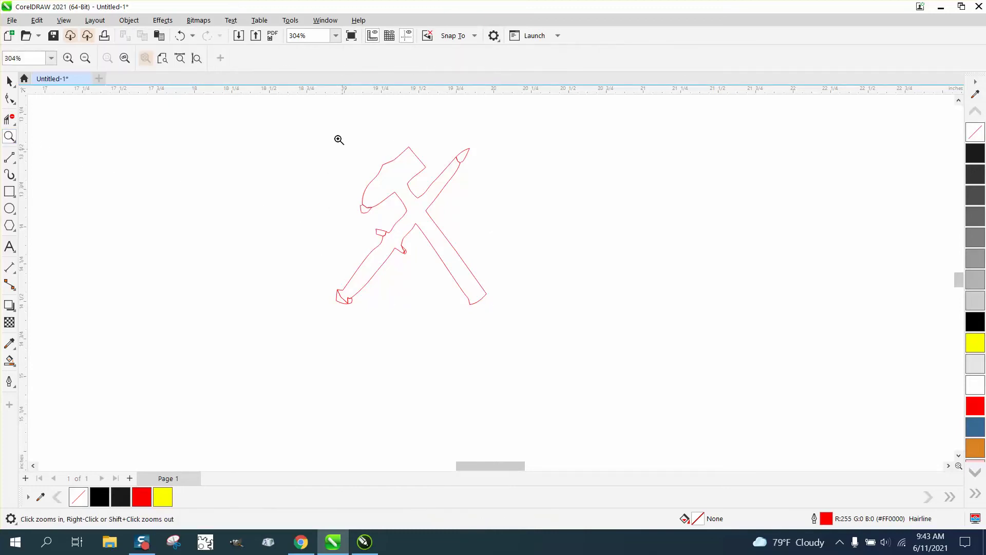
drag(338, 134, 554, 246)
click(9, 119)
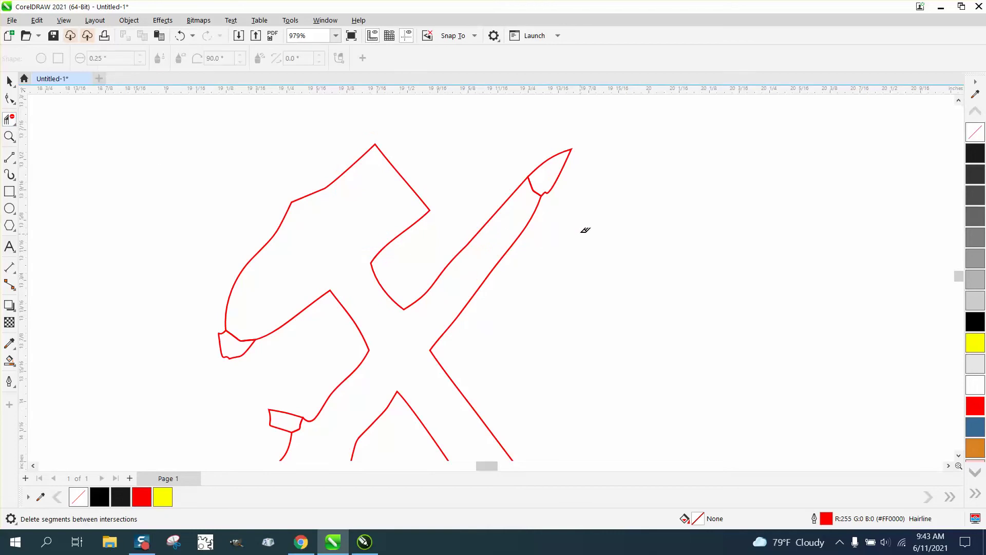
click(528, 194)
click(248, 339)
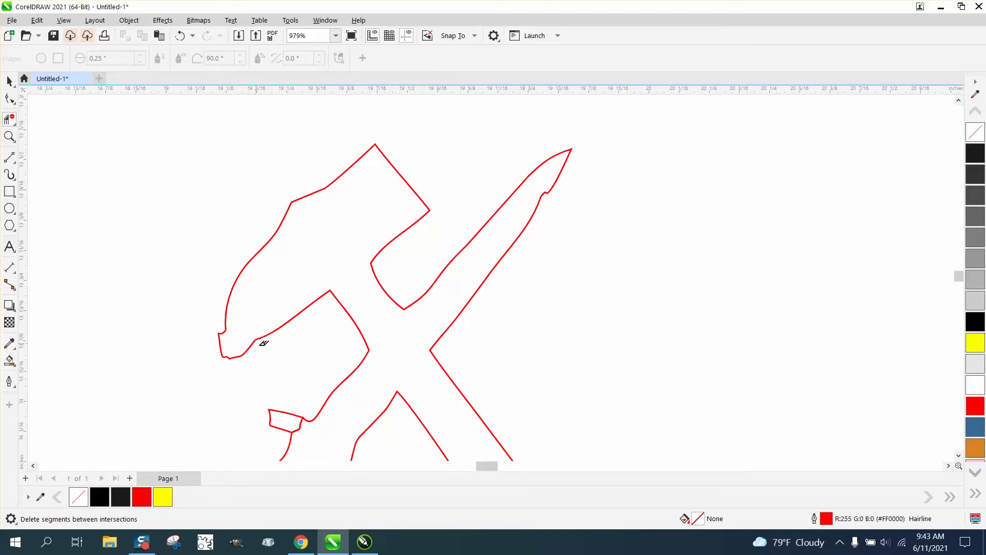
click(303, 423)
scroll(391, 334, down, 2)
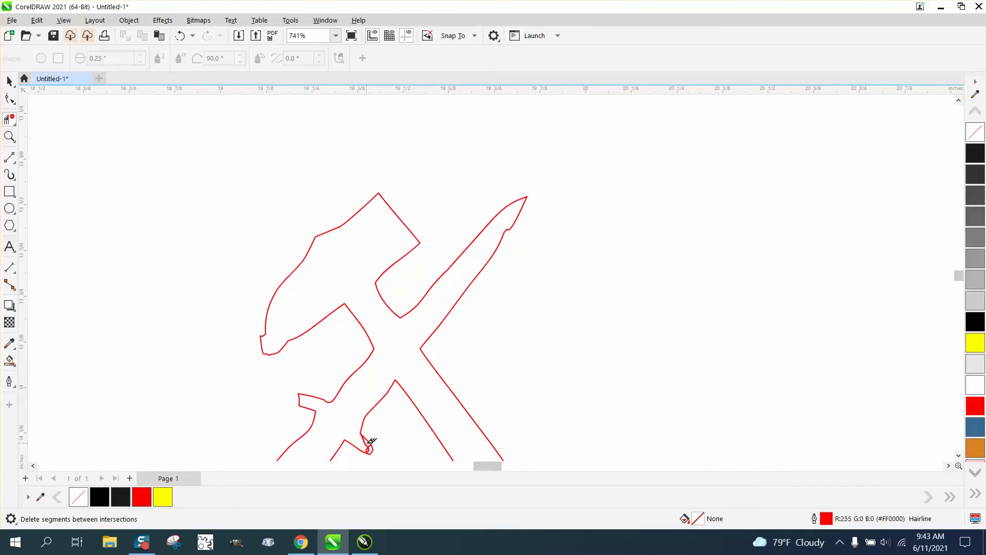
click(370, 448)
scroll(427, 377, down, 6)
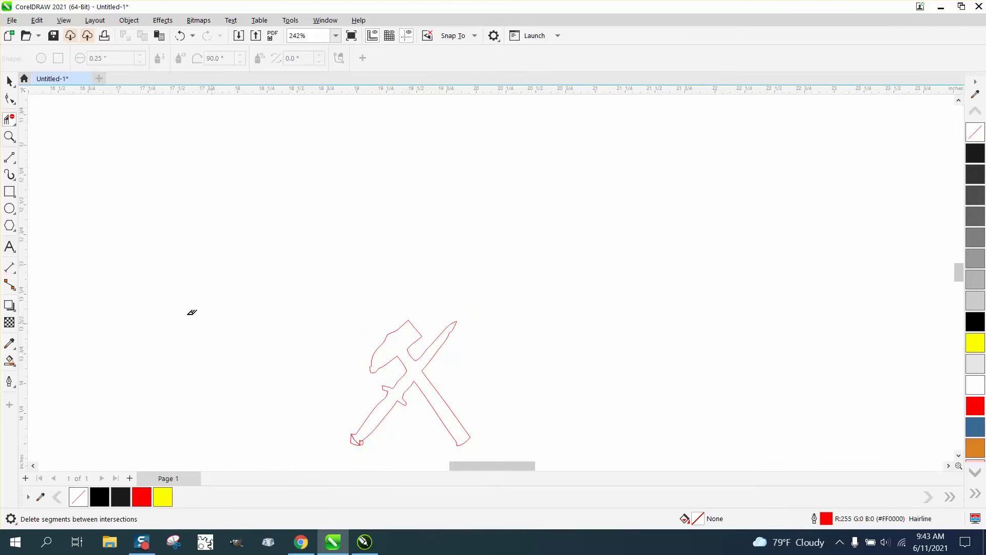
Step: Delete the overlapping inner segments at the butt end of the knife handle, leaving only its outer contour
click(9, 137)
drag(341, 432, 403, 476)
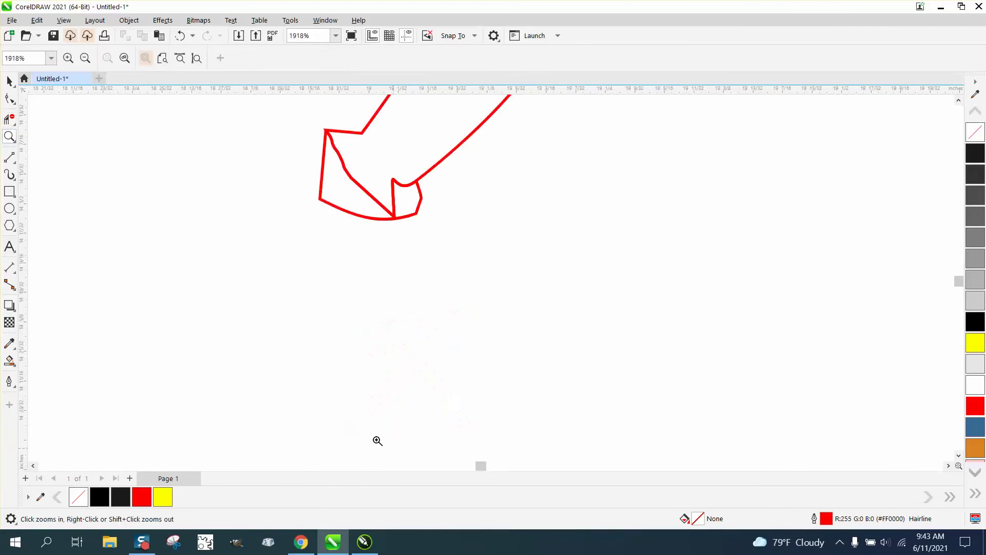
click(8, 120)
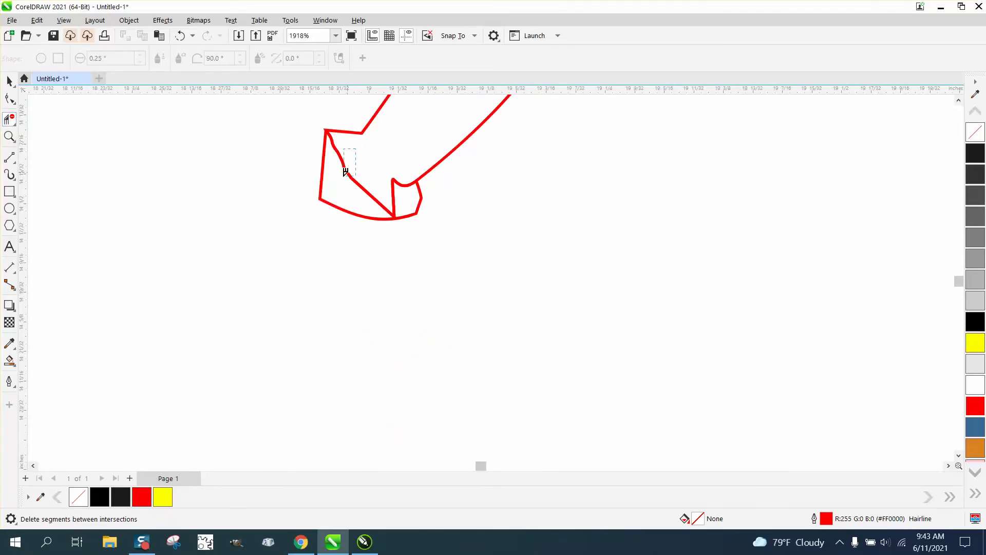
drag(345, 172, 343, 177)
click(400, 183)
click(377, 198)
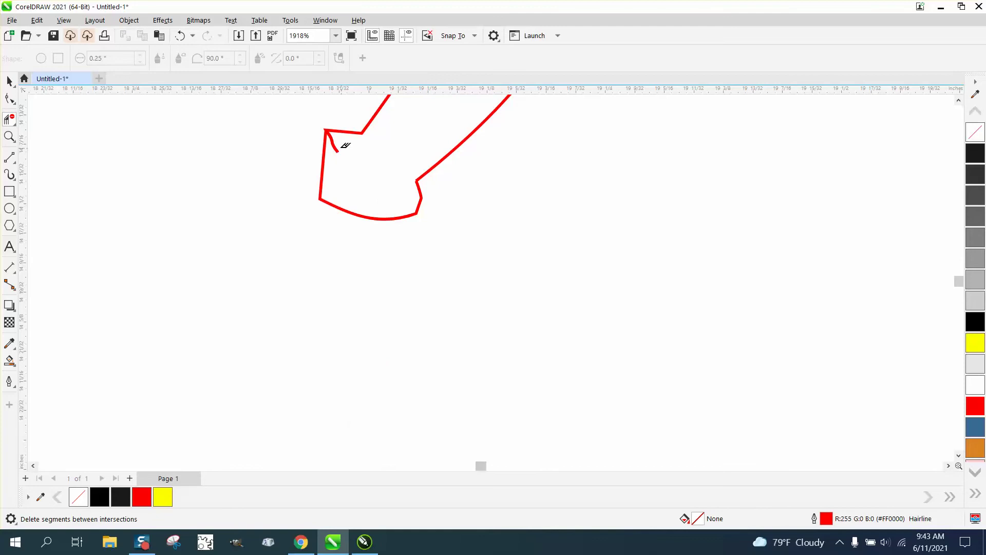
click(335, 145)
click(331, 135)
Step: Try pulling the end node of the knife butt segment away from the handle, and undo the move
click(9, 98)
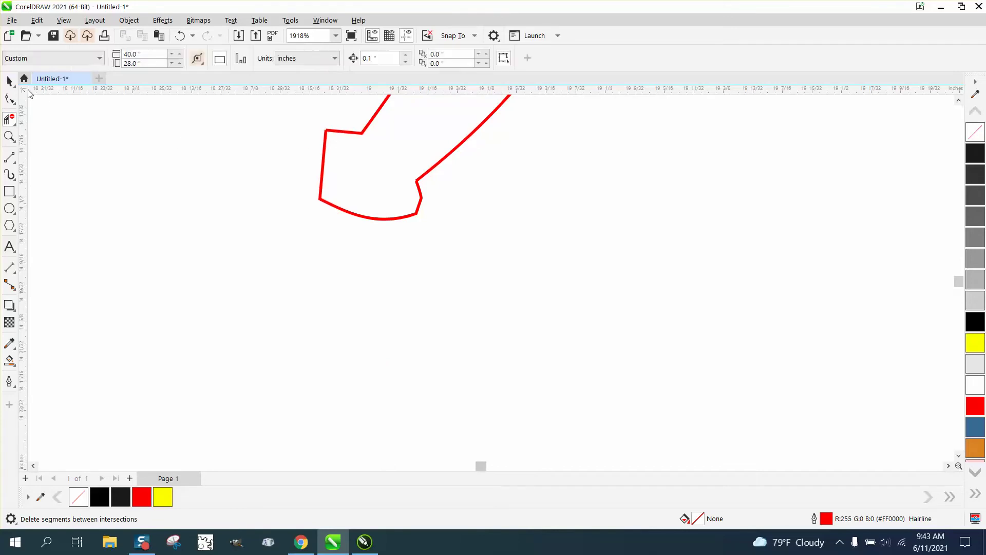
click(368, 217)
drag(421, 198, 357, 274)
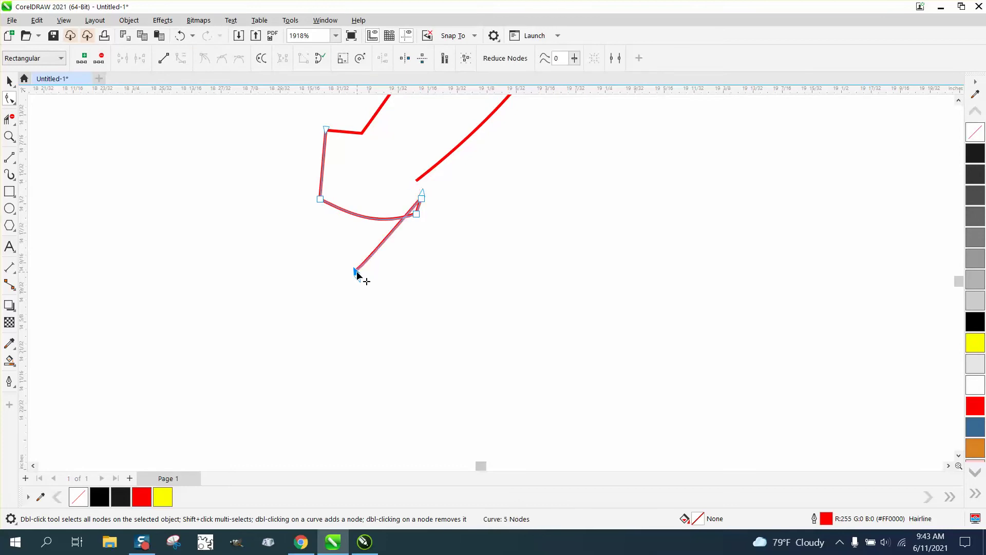
click(179, 36)
Step: Smart-fill the inside of the crossed hammer and knife outline to create a single black shape
scroll(356, 384, down, 10)
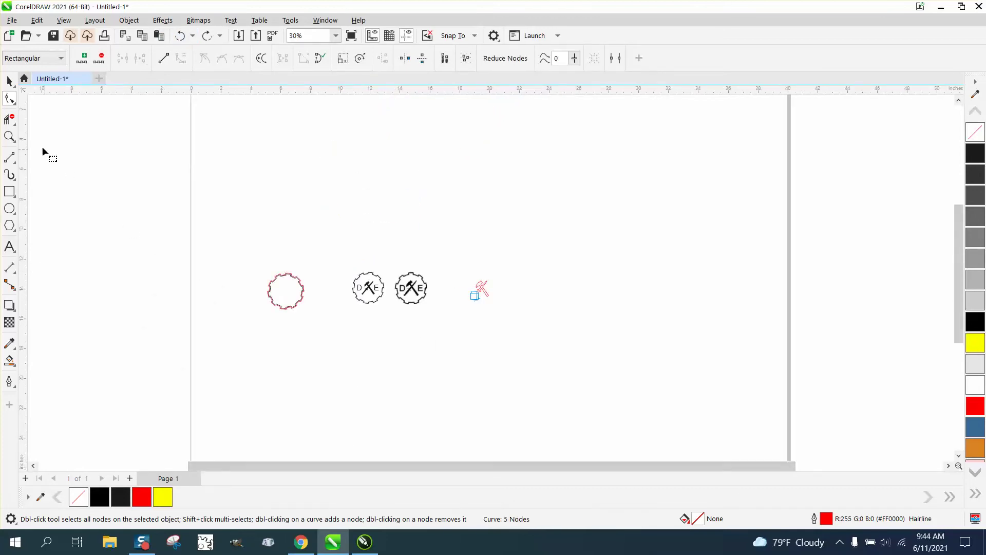
click(9, 136)
drag(460, 277, 529, 320)
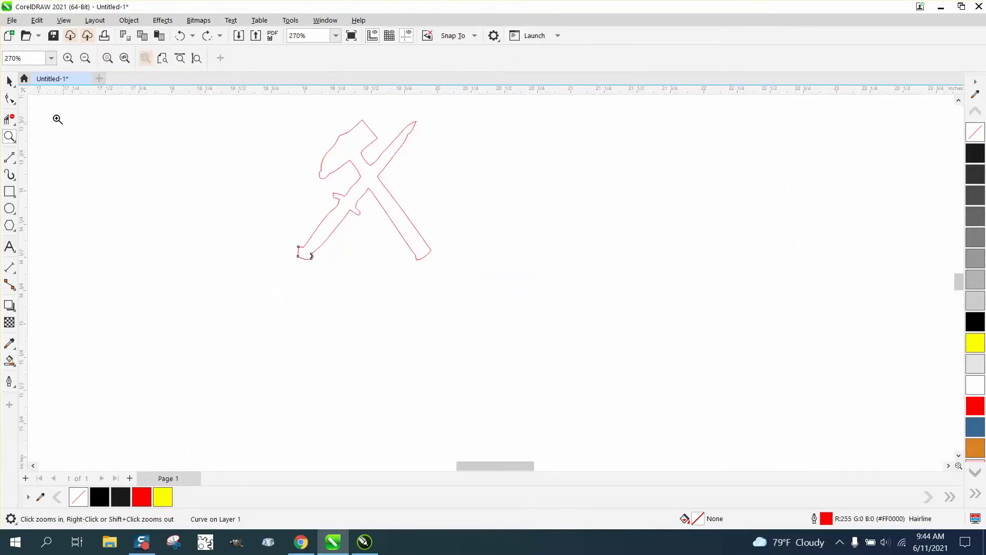
click(9, 80)
click(9, 362)
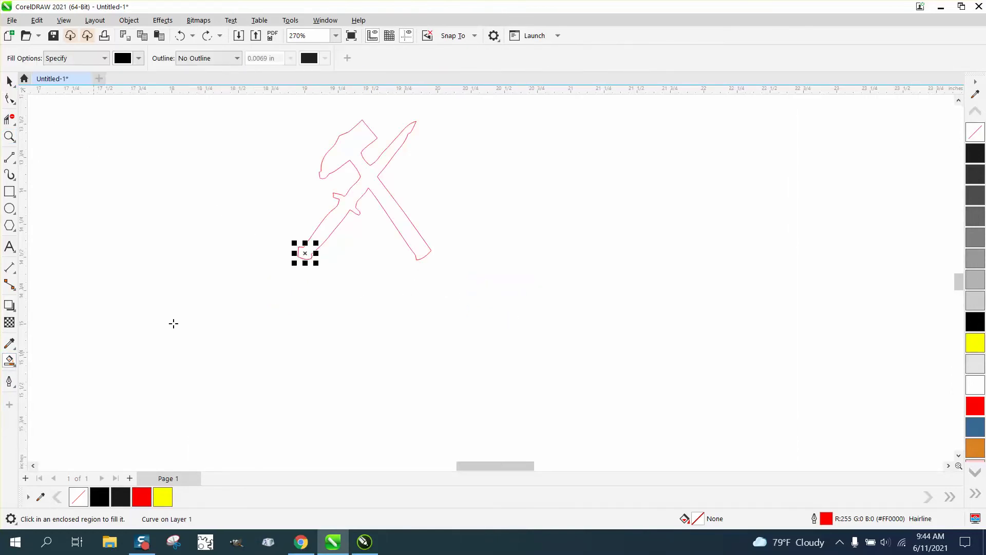
click(385, 202)
Step: Move the filled shape to the right, clear of the original segments, and replace its fill with a red outline
key(Right)
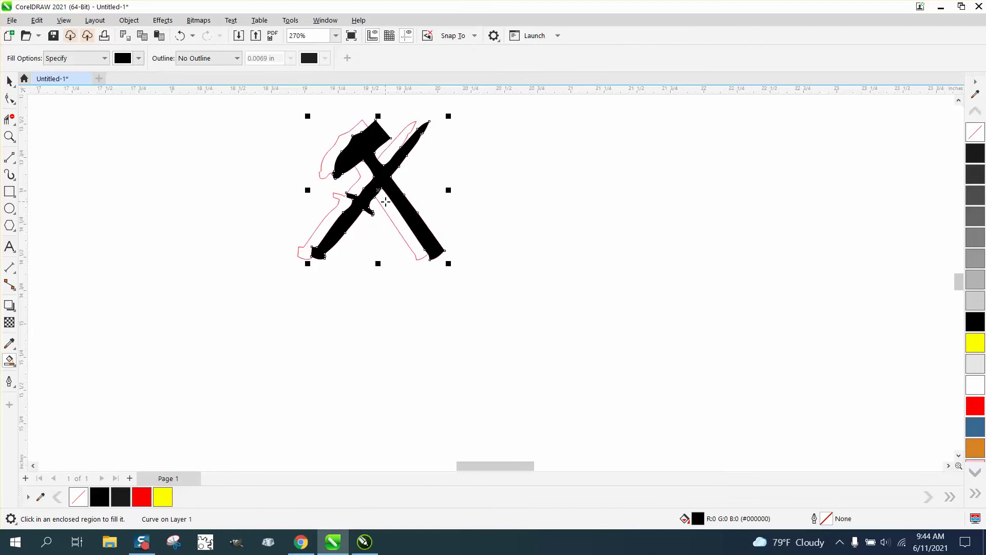
key(Right)
key(Right)
key(Right)
key(Right)
key(Right)
key(Right)
key(Right)
key(Right)
key(Right)
key(Right)
key(Right)
key(Right)
key(Right)
key(Right)
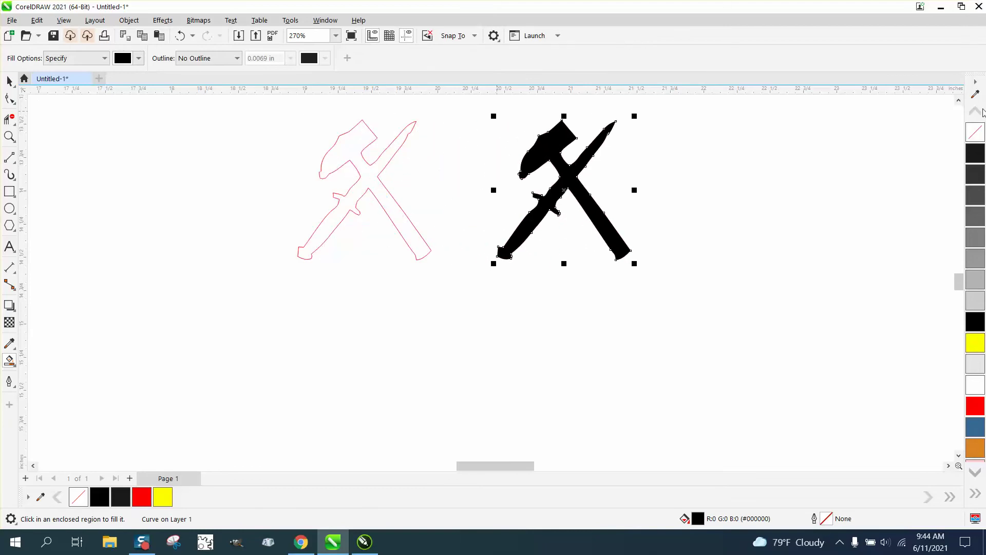
click(975, 132)
right_click(977, 407)
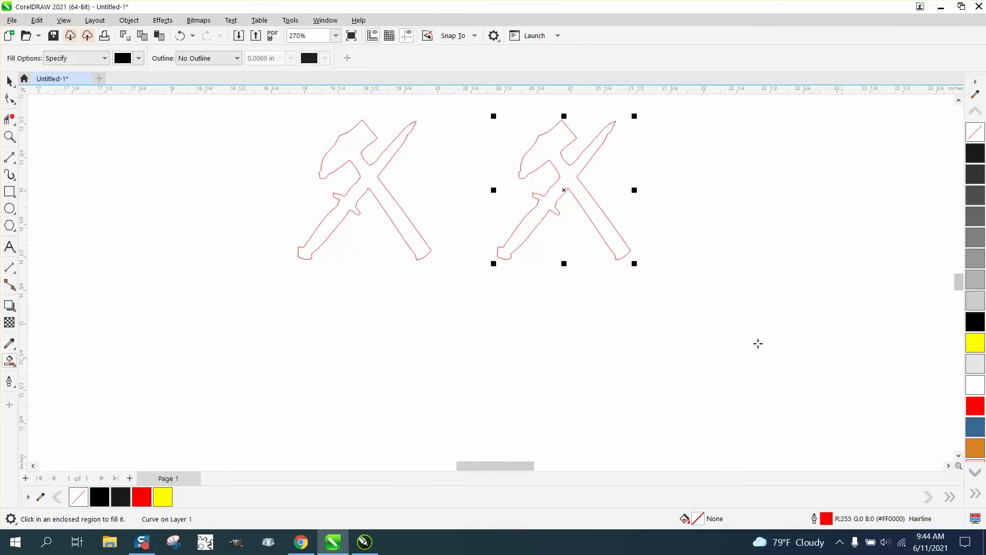
Step: Delete the two bump nodes near the knife tip and the two nodes farther down the blade's right edge
click(9, 136)
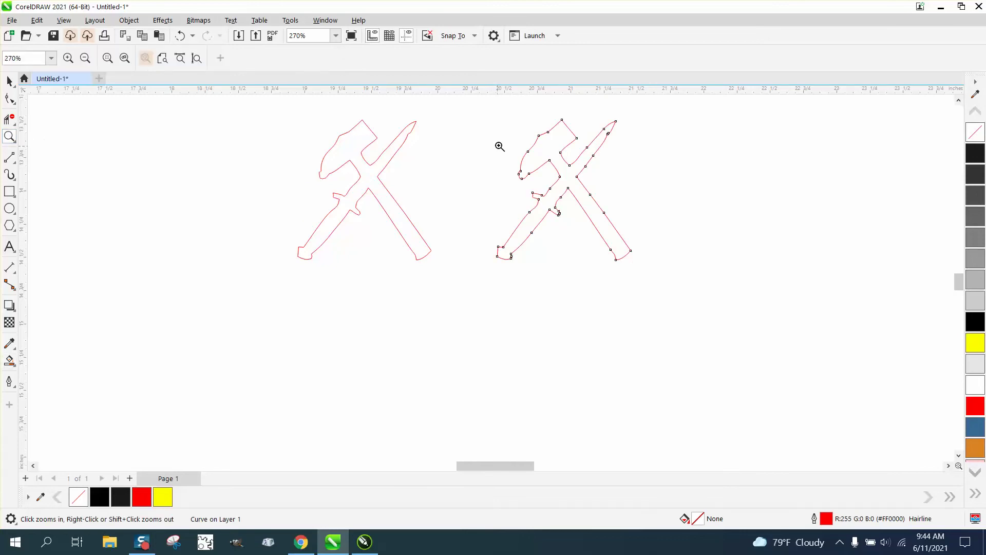
drag(508, 128, 647, 201)
right_click(390, 205)
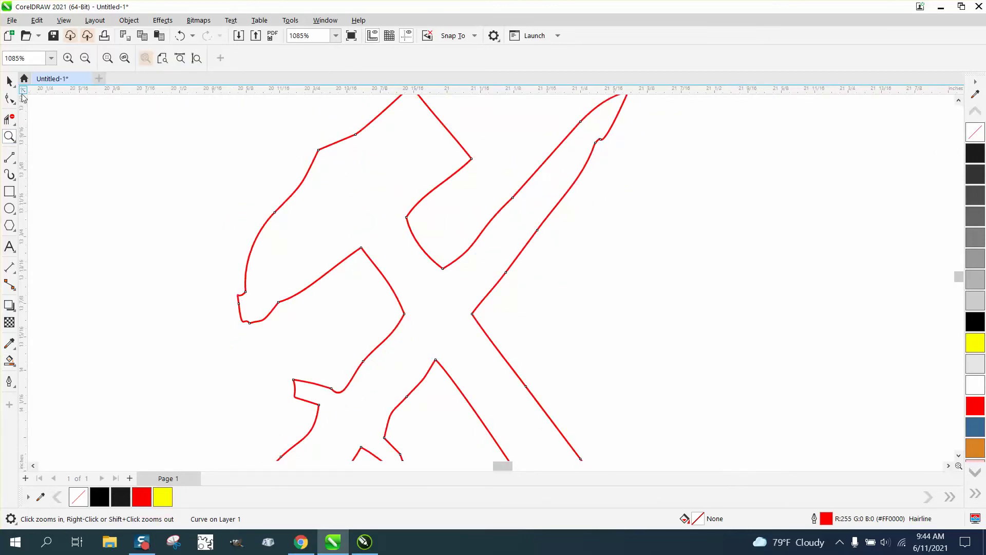
click(11, 100)
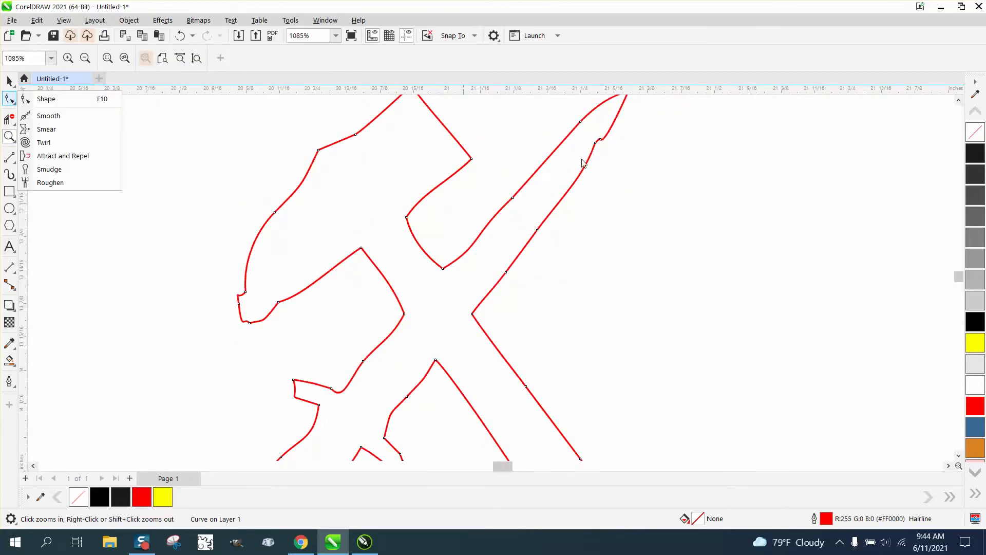
click(54, 99)
drag(586, 161, 586, 162)
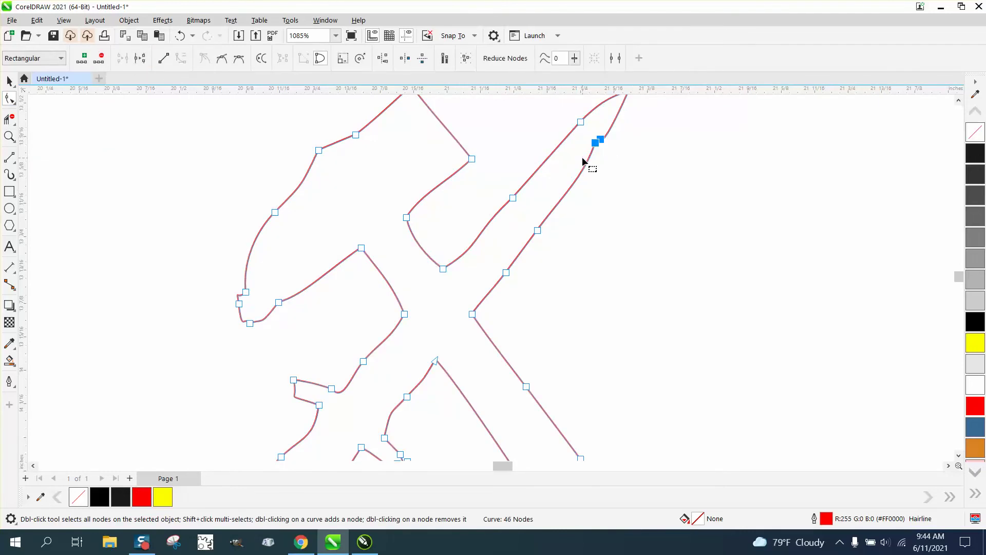
key(Delete)
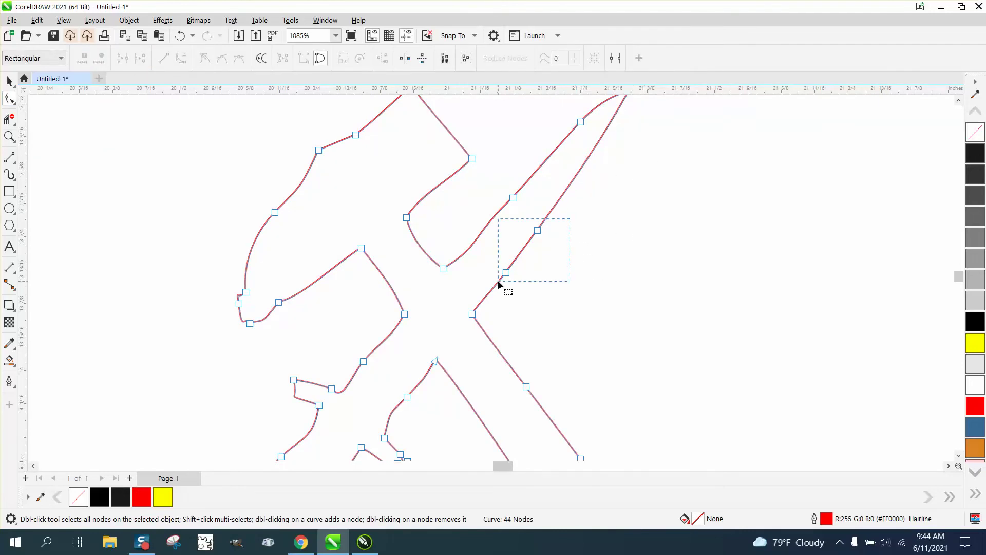
drag(498, 279, 497, 280)
key(Delete)
Step: Delete the two intermediate nodes along the right edge of the hammer handle
scroll(545, 342, down, 2)
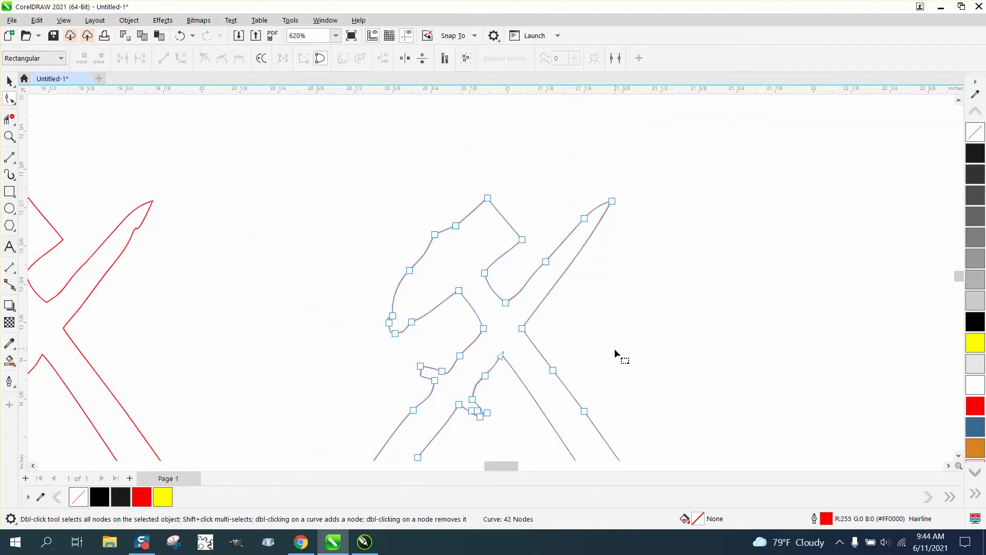
drag(550, 422, 550, 423)
key(Delete)
Step: Delete the extra node near the lower end of the hammer handle's left edge
scroll(540, 394, down, 3)
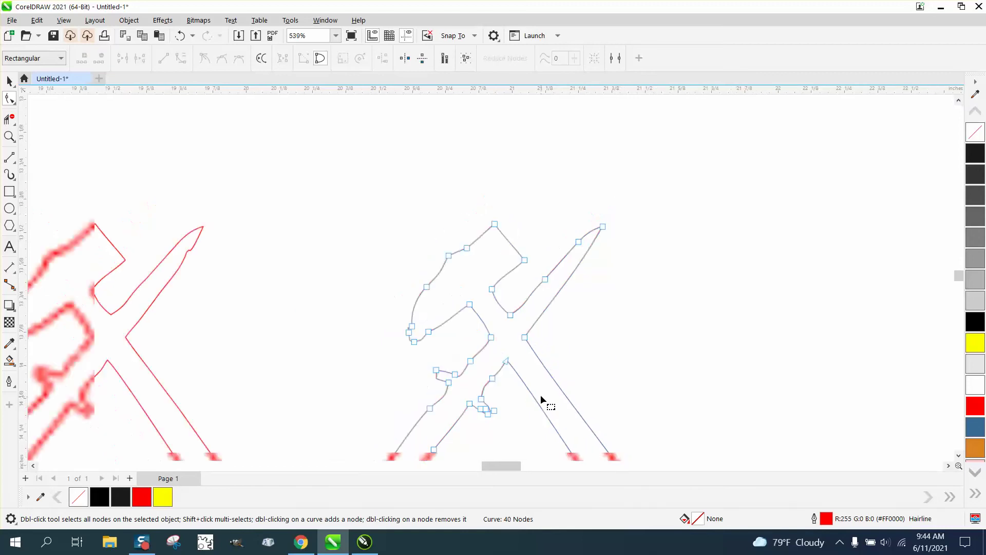
click(9, 136)
drag(568, 410, 644, 464)
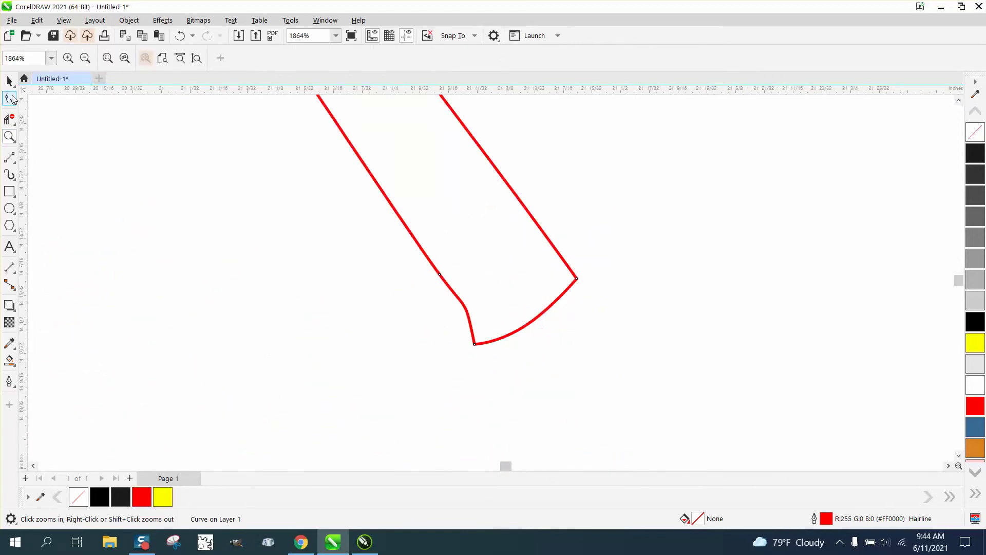
click(11, 98)
drag(420, 297, 418, 301)
key(Delete)
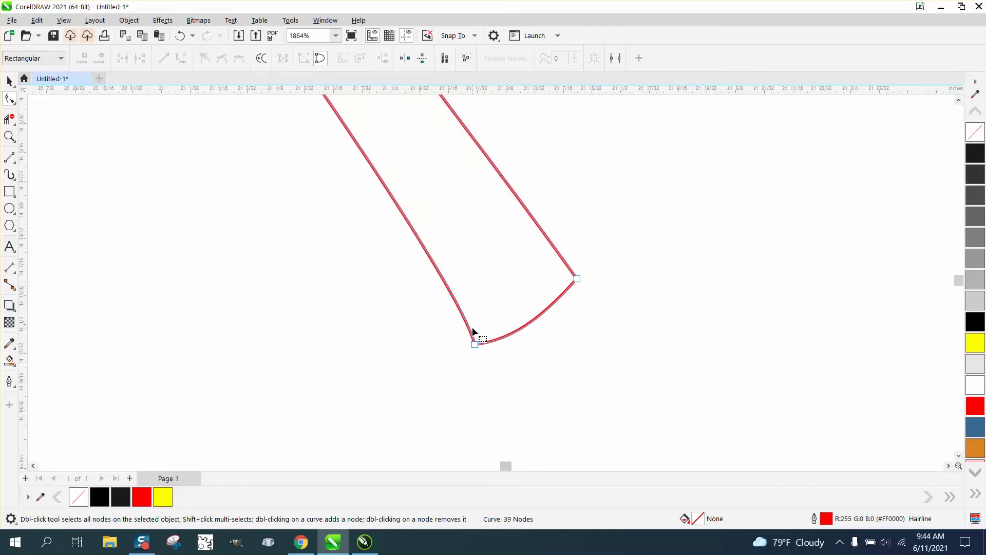
Step: Convert the left edge of the hammer handle into a straight line between its two end nodes
scroll(570, 373, down, 1)
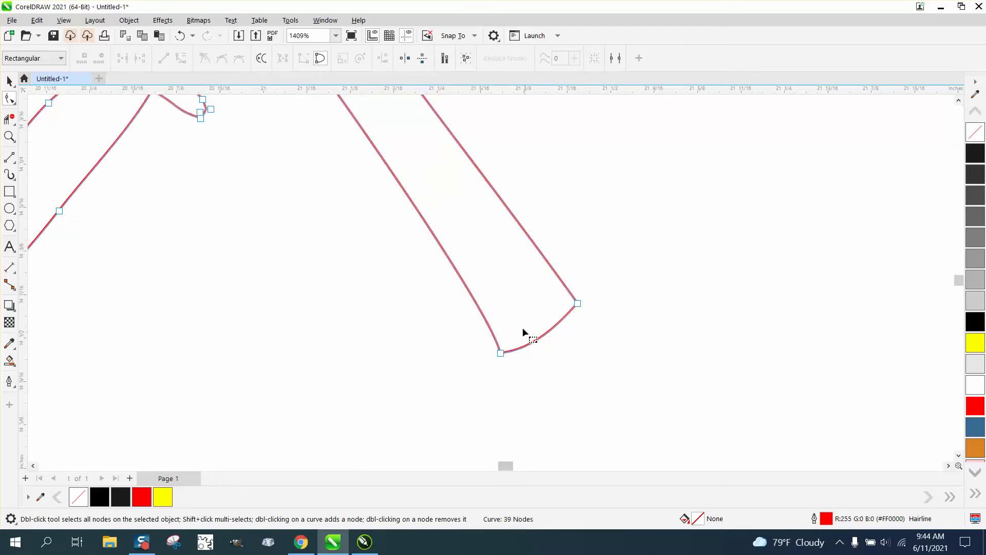
click(501, 353)
scroll(473, 315, up, 1)
scroll(473, 315, down, 1)
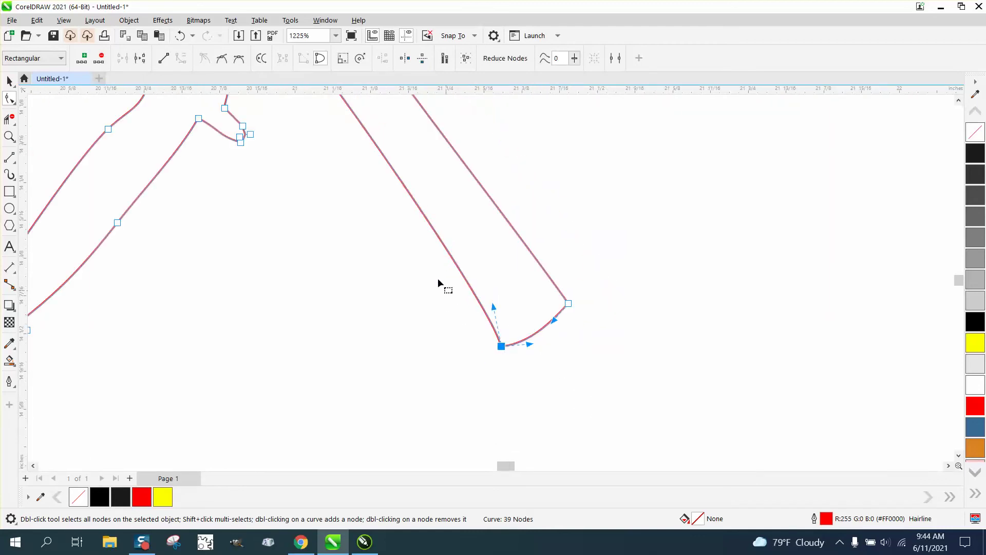
scroll(438, 279, right, 2)
drag(327, 227, 445, 386)
scroll(487, 383, down, 2)
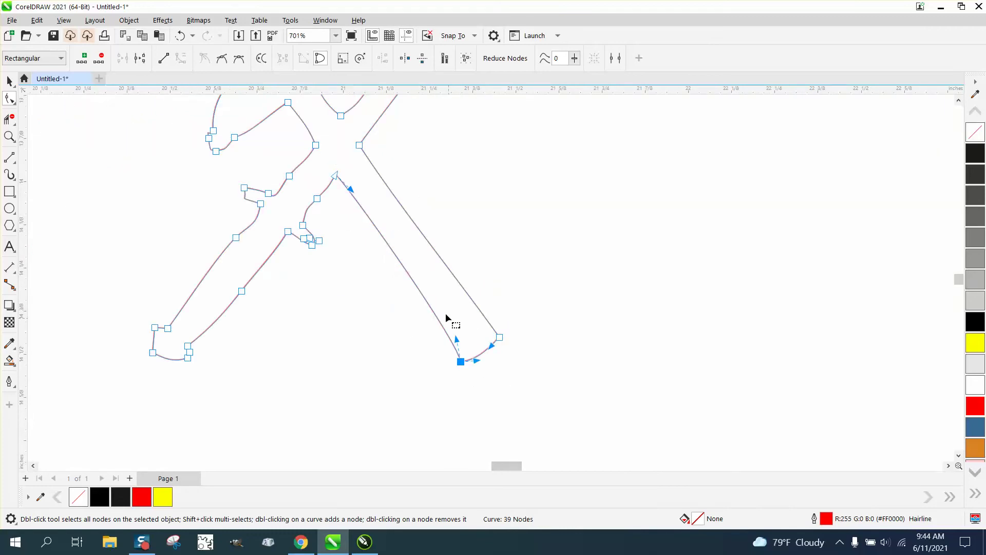
shift+click(335, 176)
right_click(335, 176)
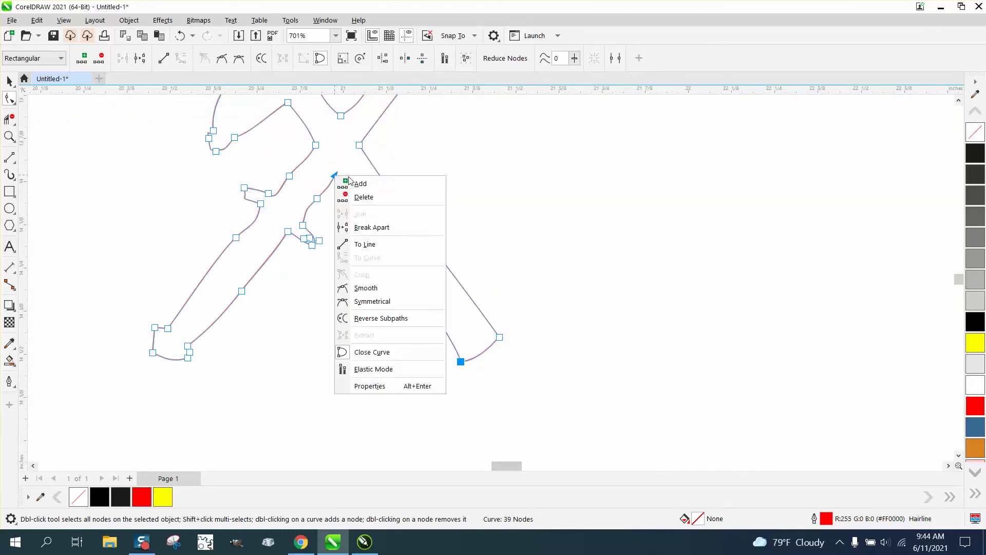
click(376, 247)
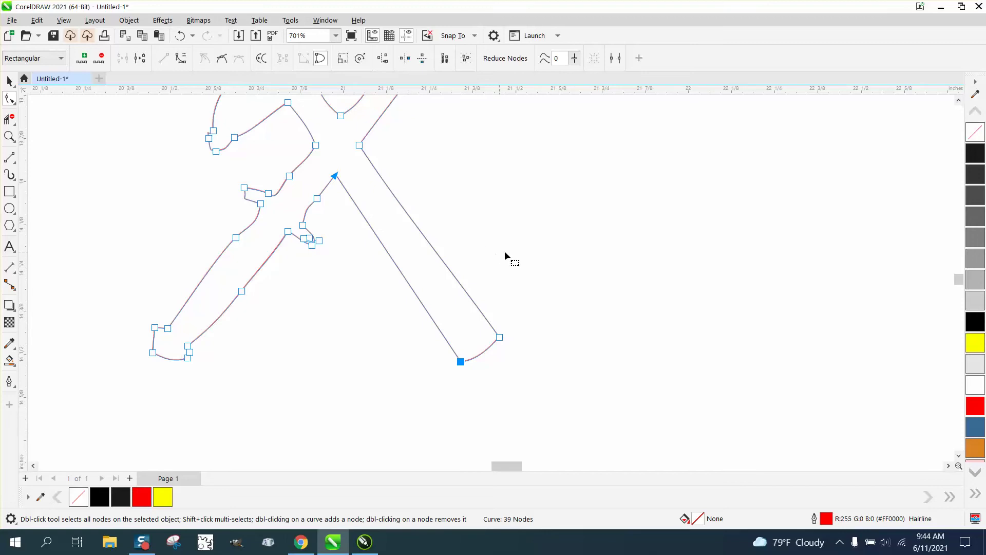
Step: Round the corners of the knife handle's butt end with the Smooth tool
click(9, 136)
drag(110, 279, 291, 403)
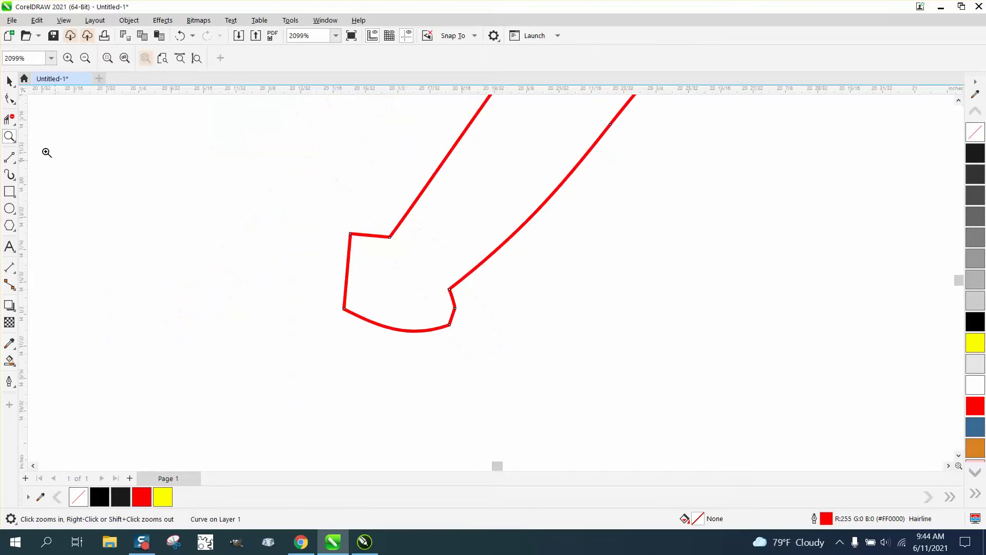
click(15, 105)
click(48, 116)
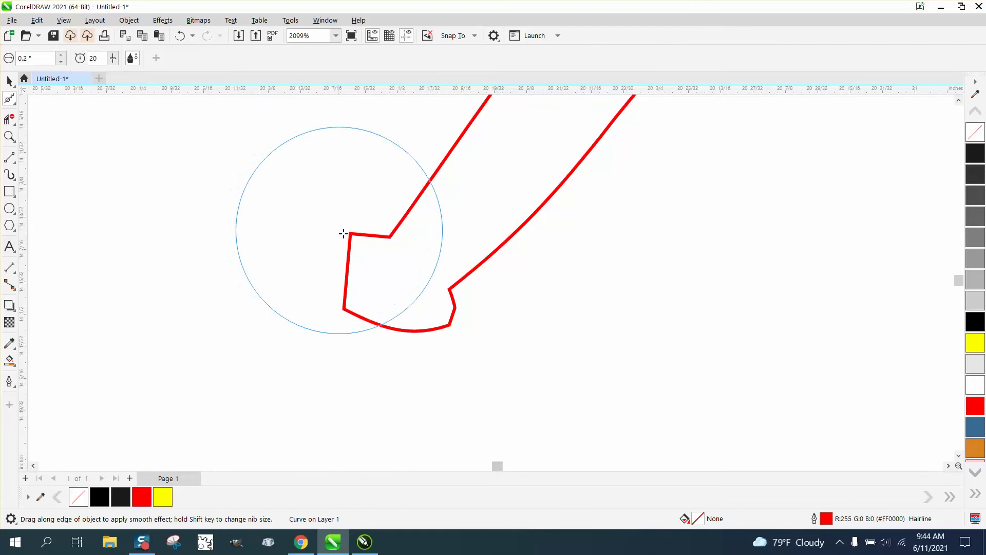
mouse_move(386, 232)
mouse_down()
mouse_move(353, 245)
mouse_move(339, 266)
mouse_move(453, 296)
mouse_move(447, 334)
mouse_move(456, 315)
mouse_up()
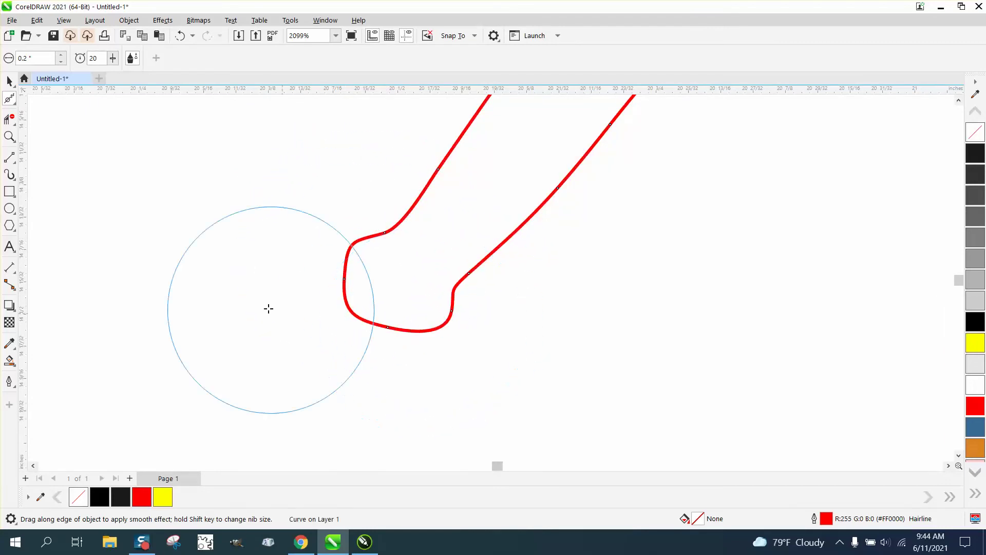
Step: Smooth both sides of the knife guard and the tip of the hammer's claw
scroll(283, 369, down, 2)
scroll(283, 370, down, 3)
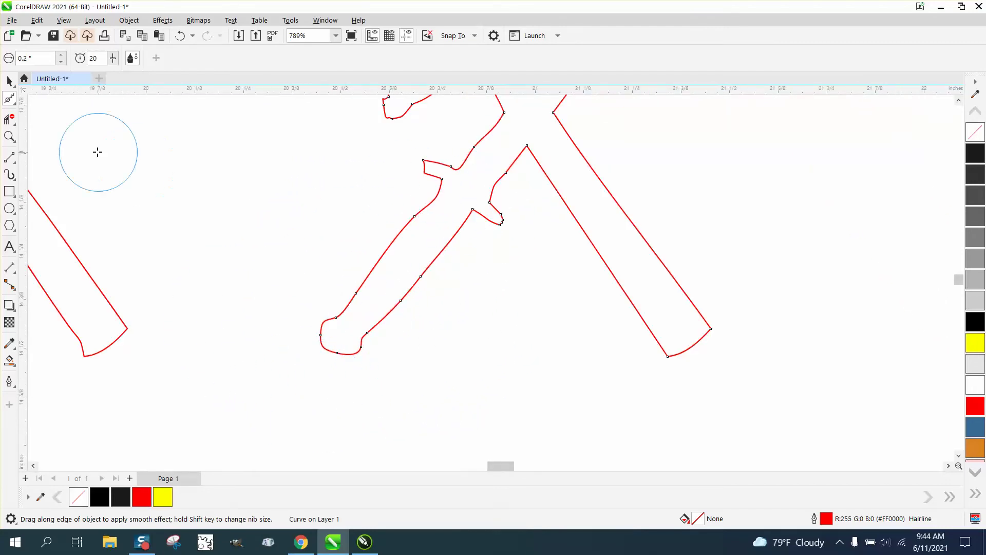
click(9, 137)
drag(390, 147, 530, 289)
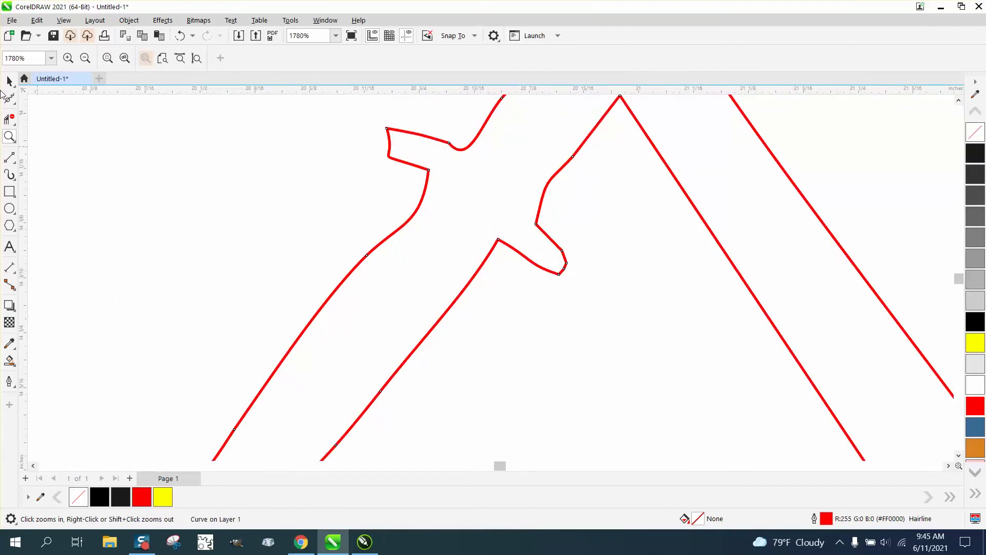
click(10, 97)
mouse_move(430, 187)
mouse_down()
mouse_move(414, 164)
mouse_move(433, 149)
mouse_move(394, 132)
mouse_up()
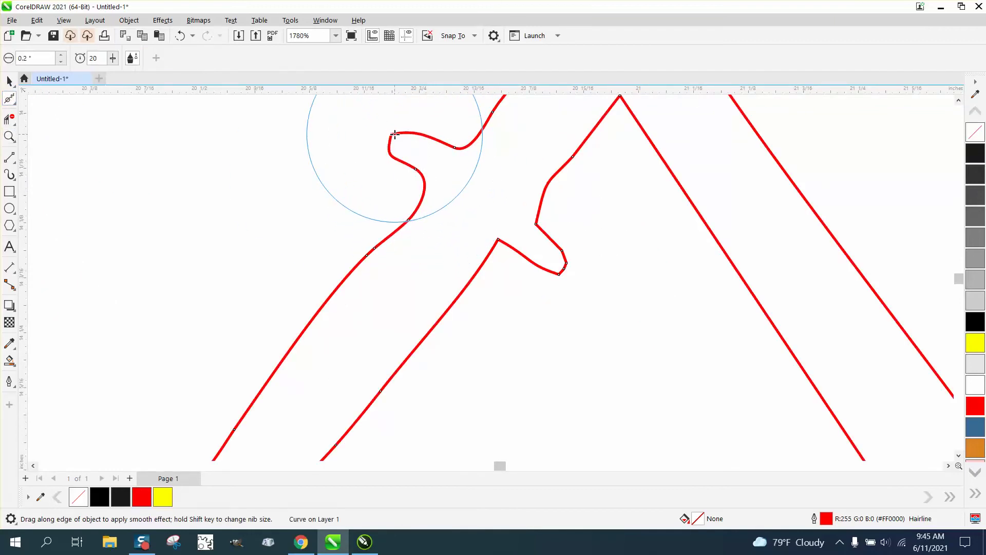
mouse_move(559, 260)
mouse_down()
mouse_move(572, 273)
mouse_move(542, 212)
mouse_move(556, 186)
mouse_up()
scroll(495, 363, down, 4)
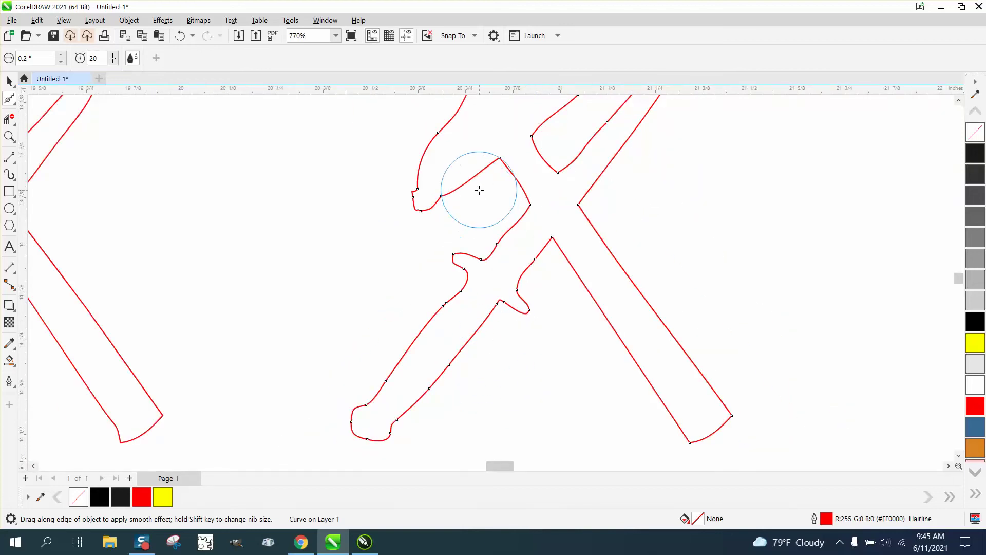
mouse_move(454, 196)
mouse_down()
mouse_move(436, 210)
mouse_move(422, 185)
mouse_up()
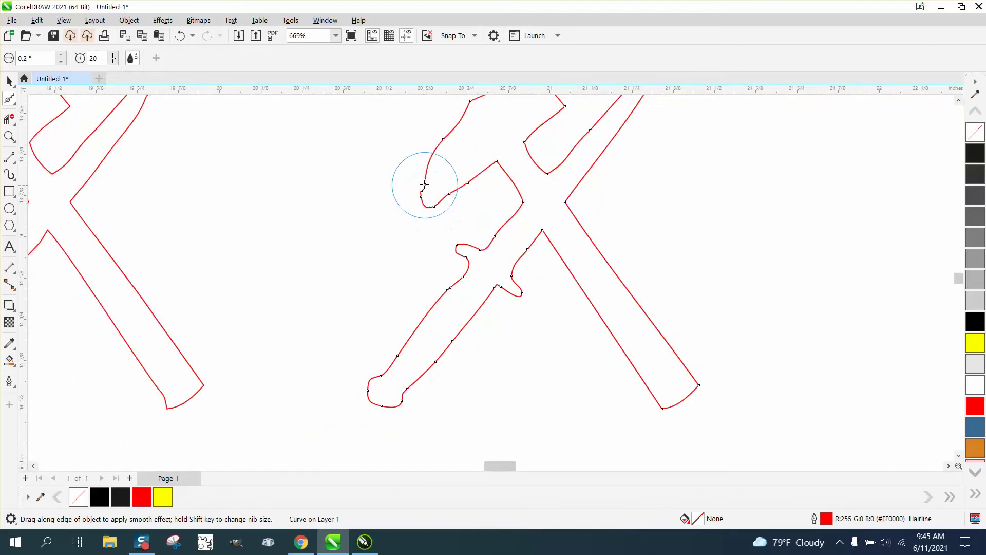
Step: Delete the surplus nodes at the tip of the hammer's claw with the Shape tool
click(11, 100)
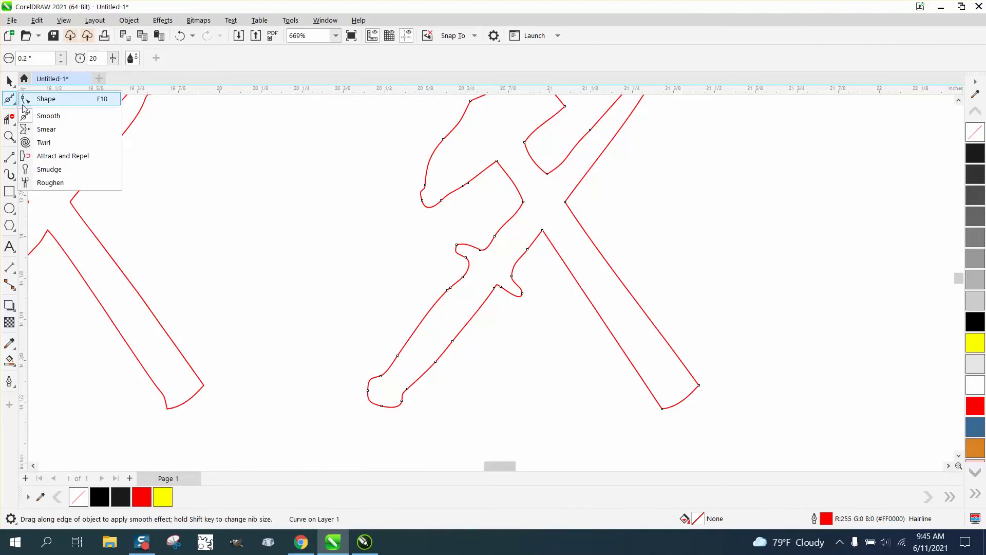
click(48, 99)
drag(424, 186, 440, 223)
key(Delete)
key(Delete)
scroll(438, 227, down, 1)
scroll(507, 168, down, 1)
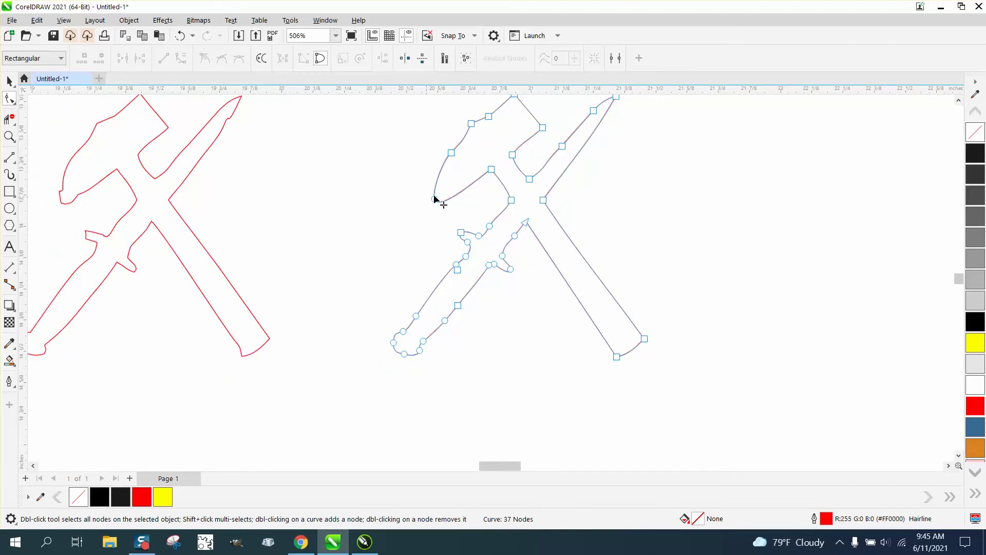
Step: Convert both curved edges of the hammer's claw into straight lines meeting at the claw's tip
click(9, 136)
drag(411, 158, 499, 232)
click(9, 99)
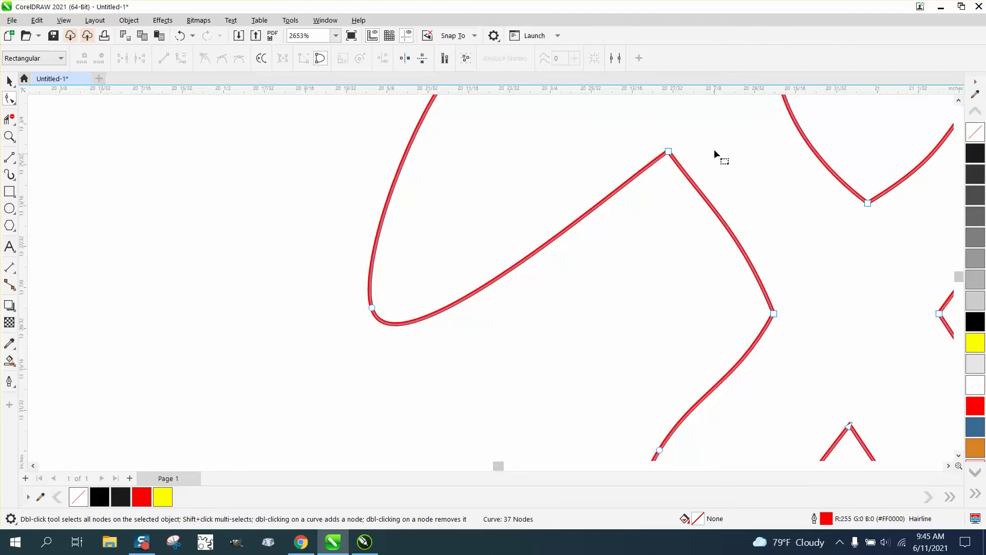
right_click(372, 309)
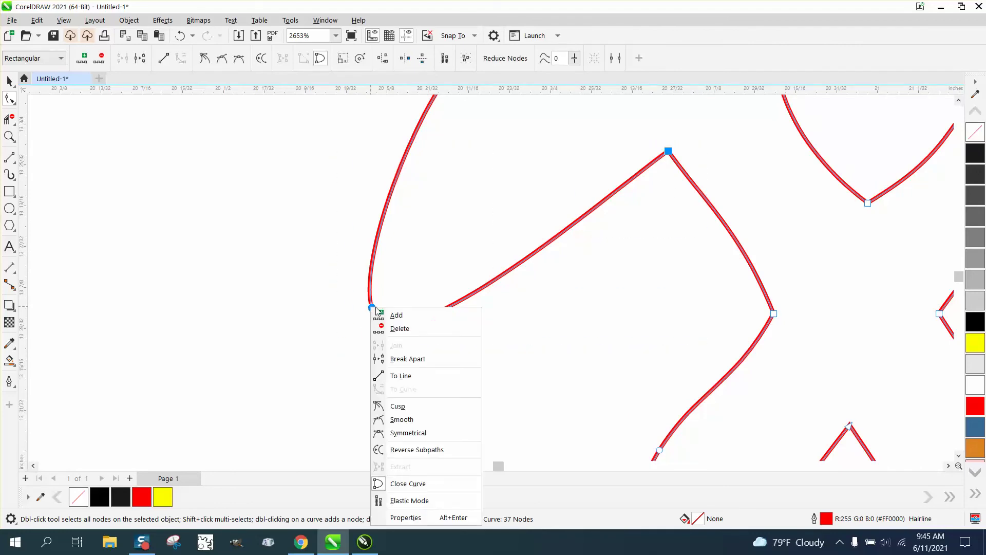
click(408, 377)
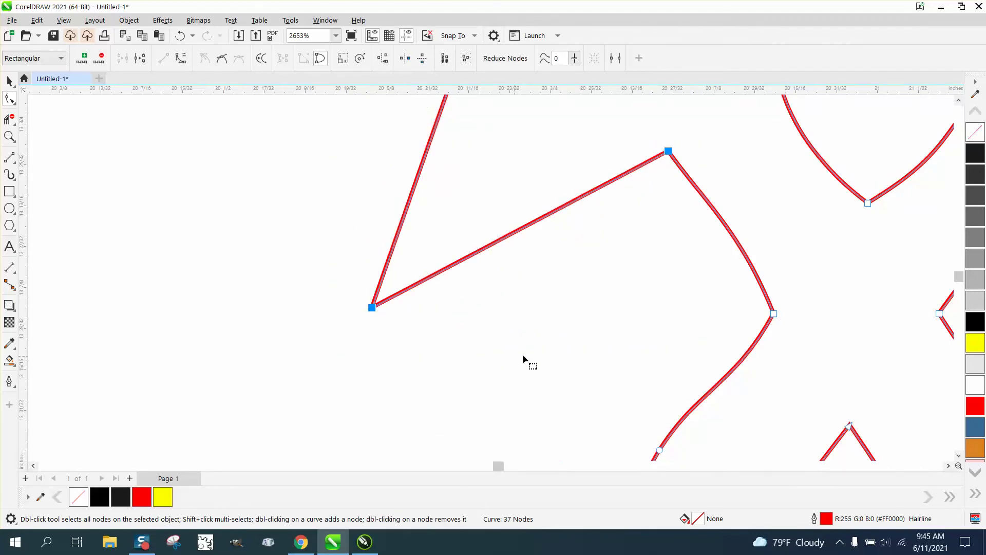
scroll(523, 359, down, 2)
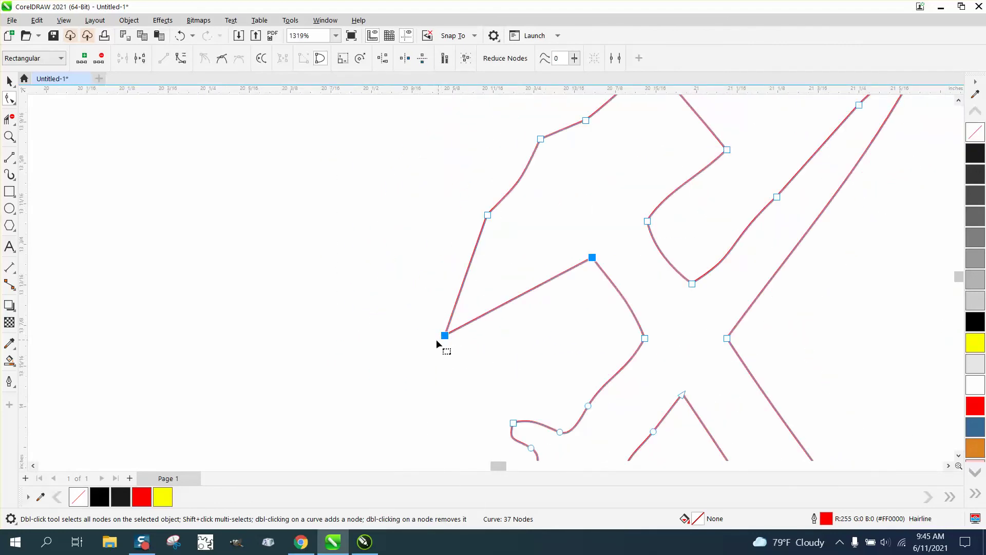
Step: Move the claw's tip node slightly down and inward, and add a node just above it to form a blunt end
drag(445, 335, 456, 354)
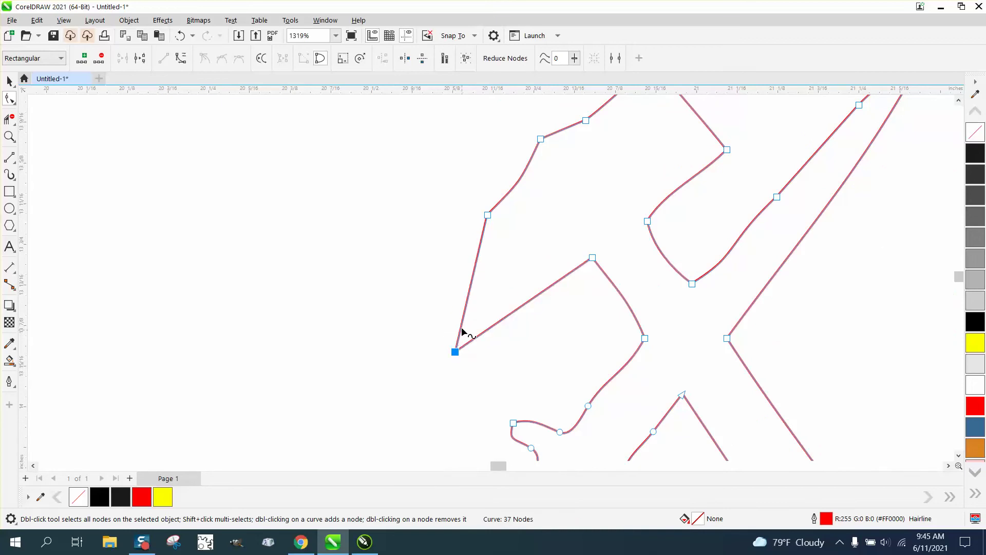
drag(466, 311, 451, 319)
double_click(464, 311)
scroll(535, 242, down, 3)
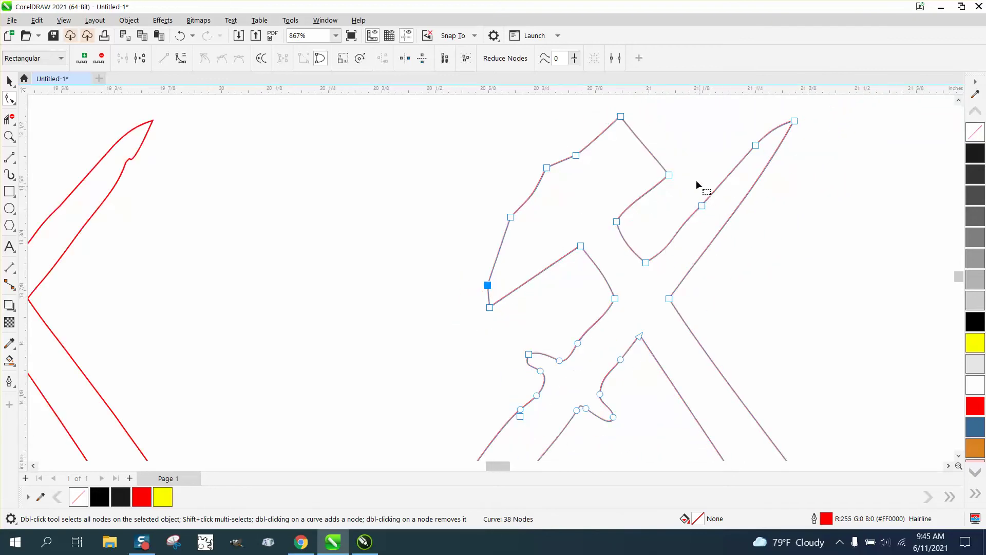
Step: Delete the surplus node on the upper edge of the knife blade, near the hammer head
click(702, 205)
key(XF86Calculator)
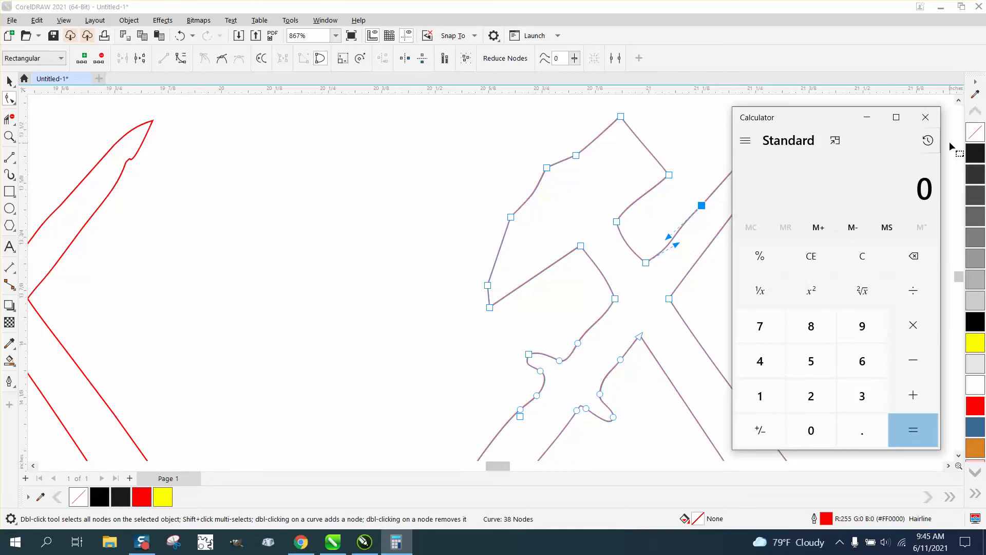
click(925, 117)
key(Delete)
Step: Convert both short sides of the hammer handle between the head and the knife into straight lines
drag(647, 272, 664, 286)
right_click(647, 263)
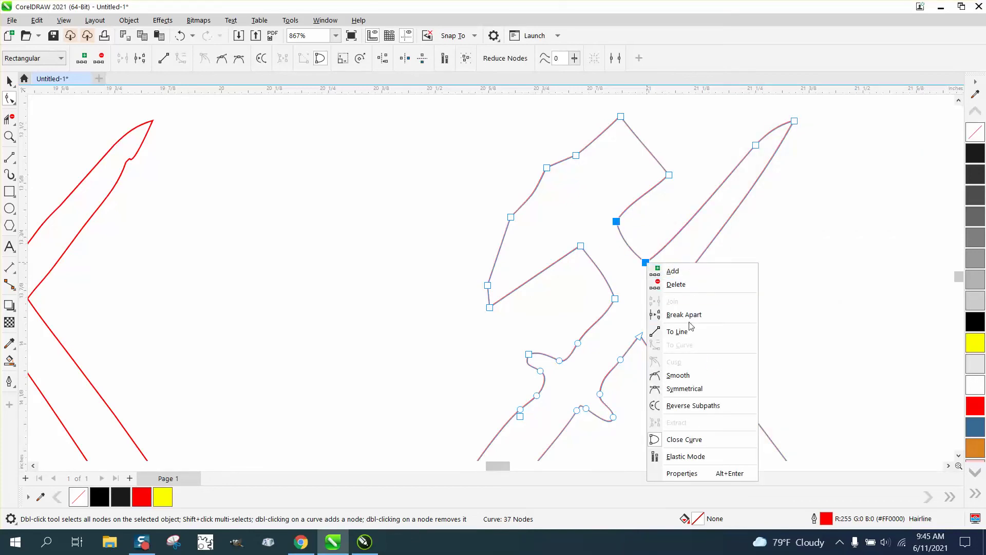
click(677, 331)
drag(573, 232, 642, 310)
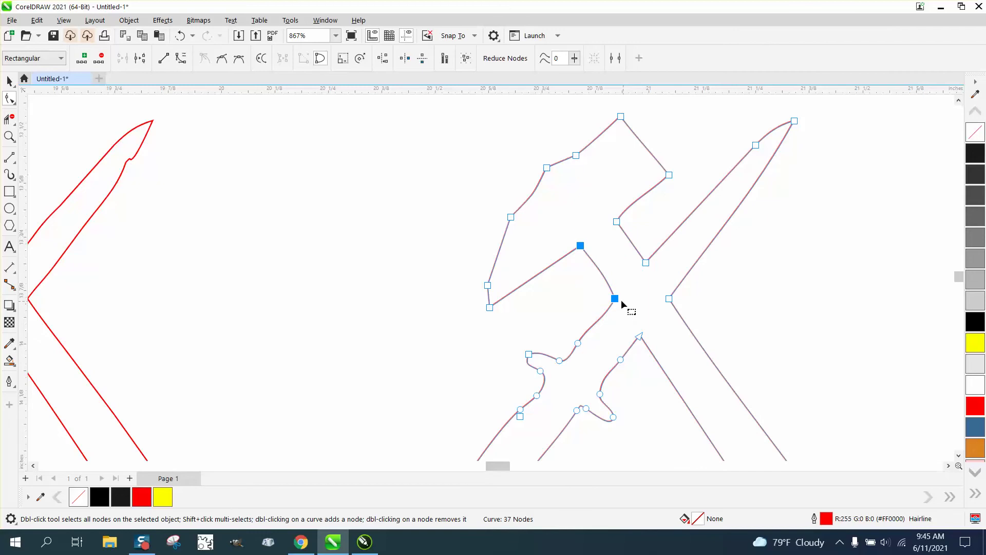
right_click(619, 300)
click(665, 370)
Step: Delete the two surplus nodes on the hammer head's upper edge and move the claw's corner node slightly outward
drag(586, 141, 535, 186)
key(Delete)
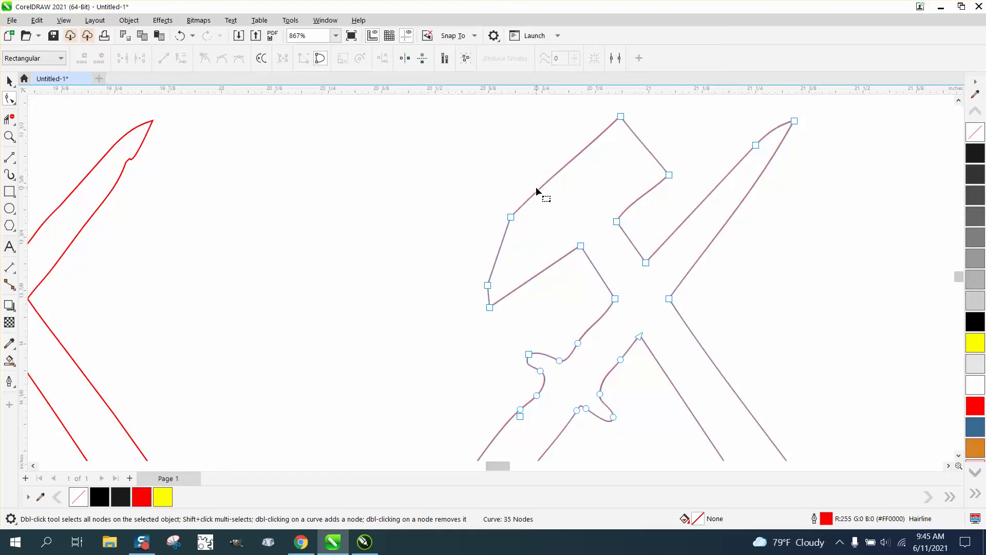
drag(512, 219, 507, 209)
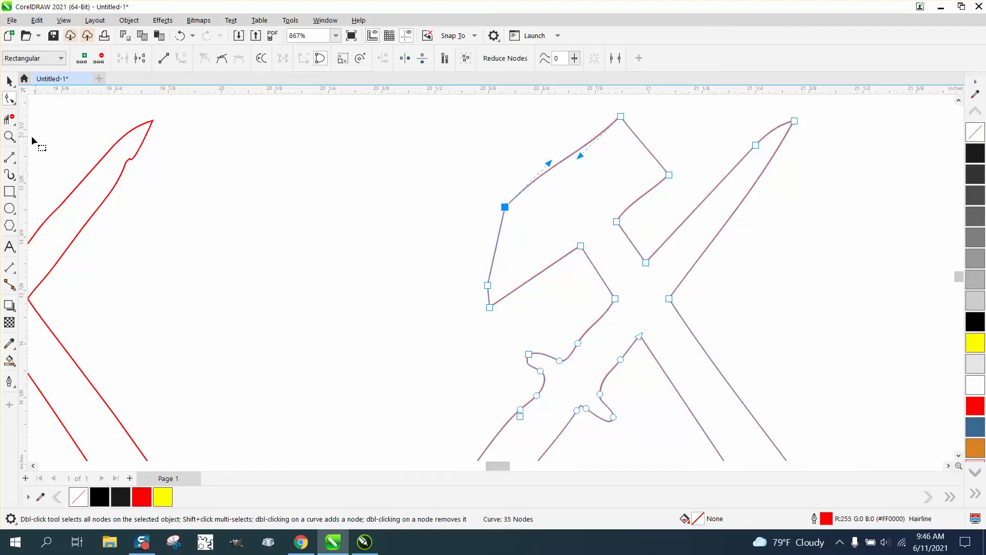
Step: Add two nodes near the middle of the hammer head's upper edge
click(9, 136)
drag(501, 138, 645, 235)
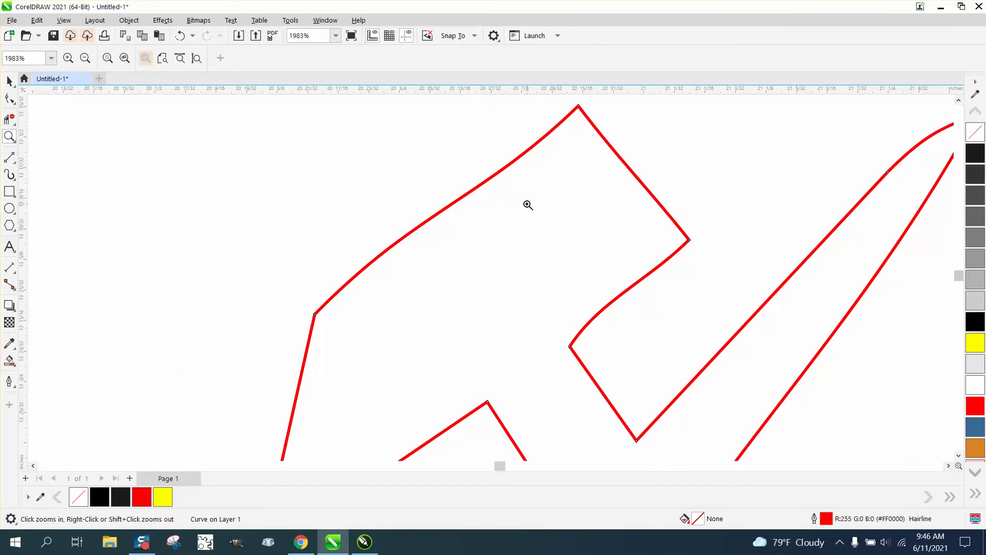
click(9, 98)
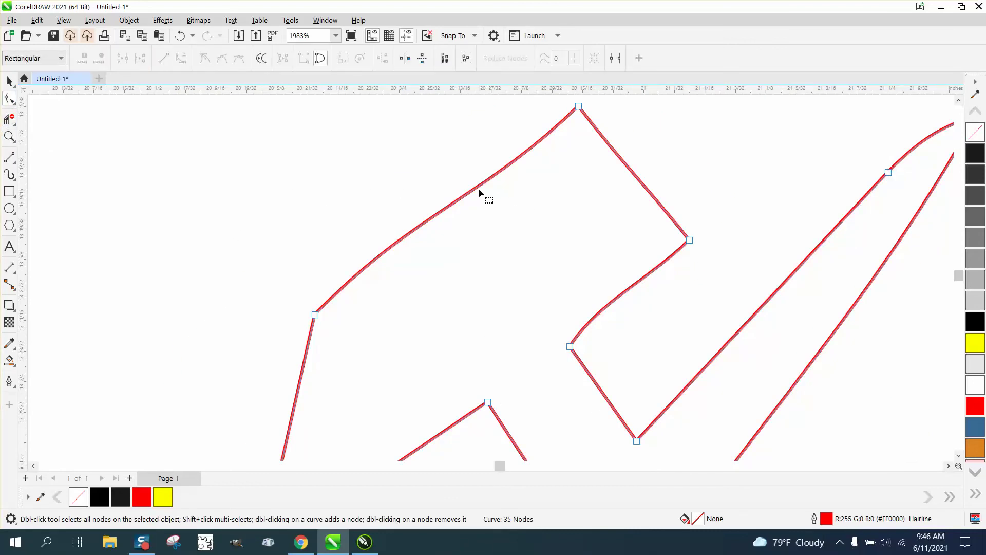
double_click(477, 188)
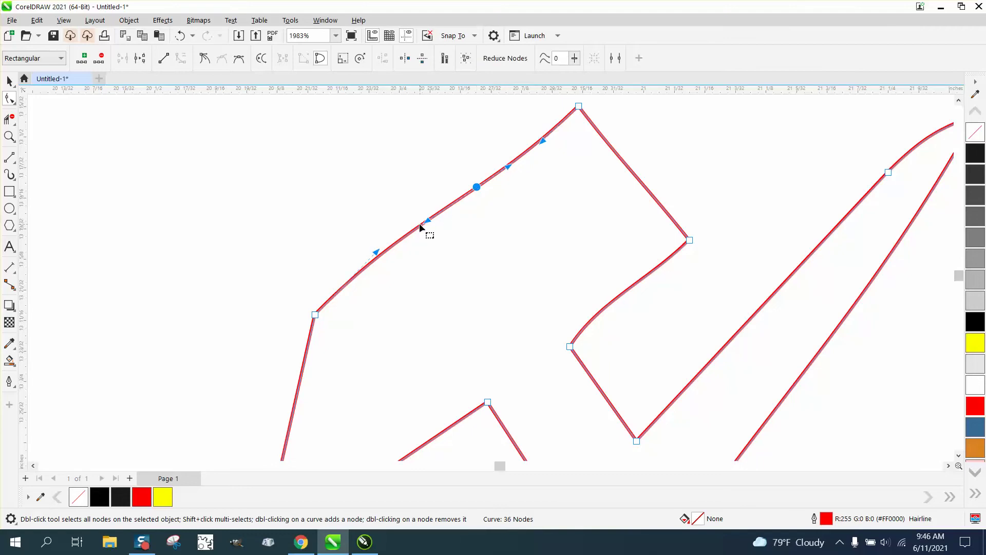
click(420, 227)
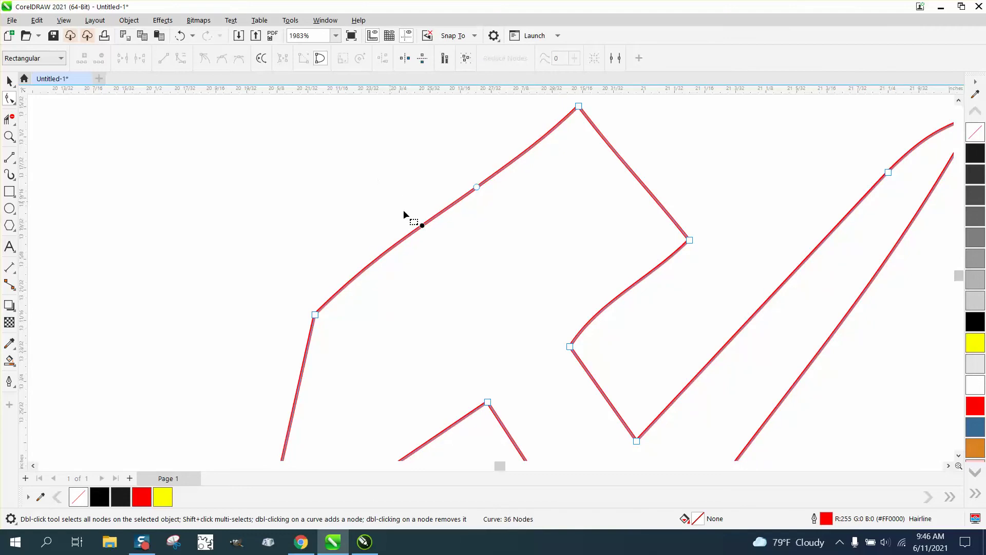
click(404, 240)
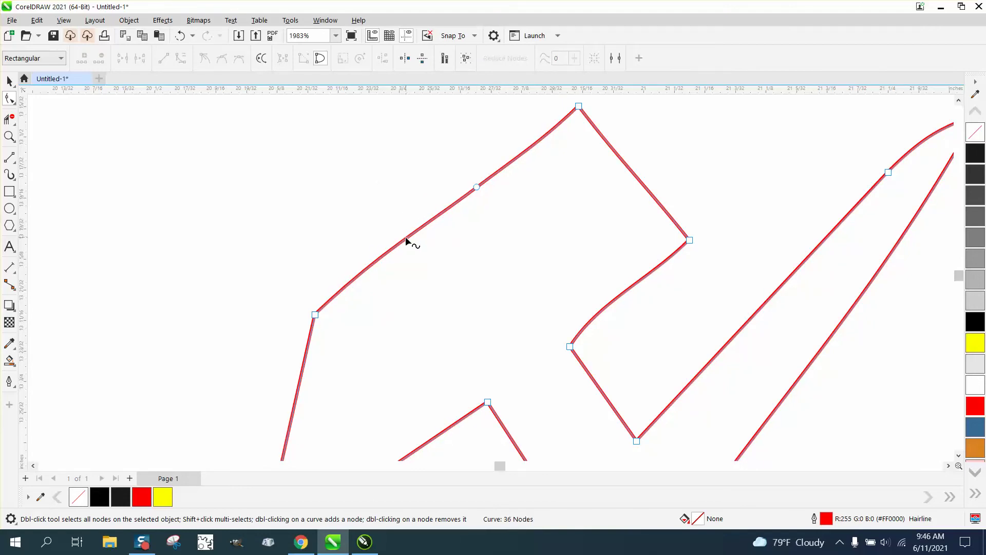
double_click(404, 241)
Step: Straighten the upper-edge section between the two new nodes and offset it outward, with added nodes forming a raised step on the hammer head
drag(370, 169, 519, 267)
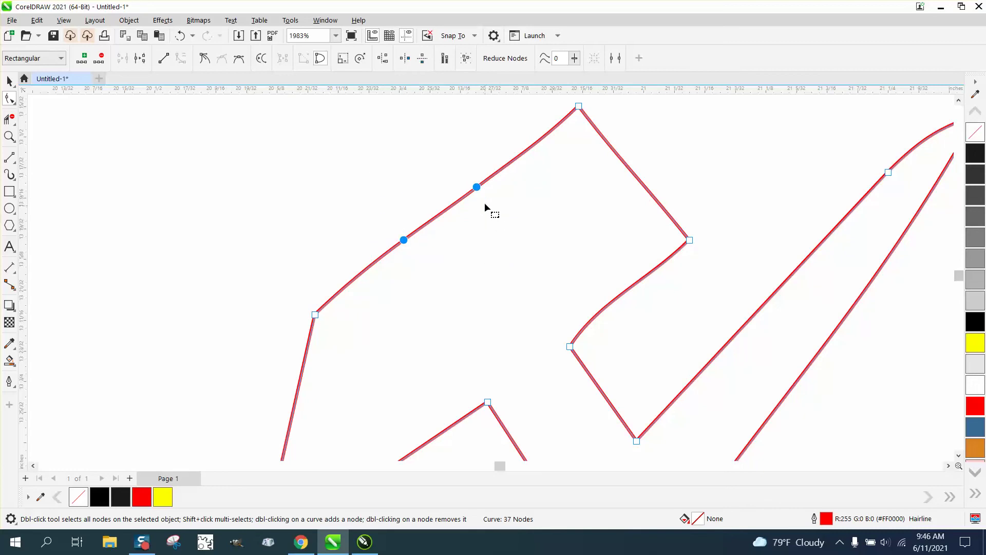
right_click(479, 187)
click(530, 239)
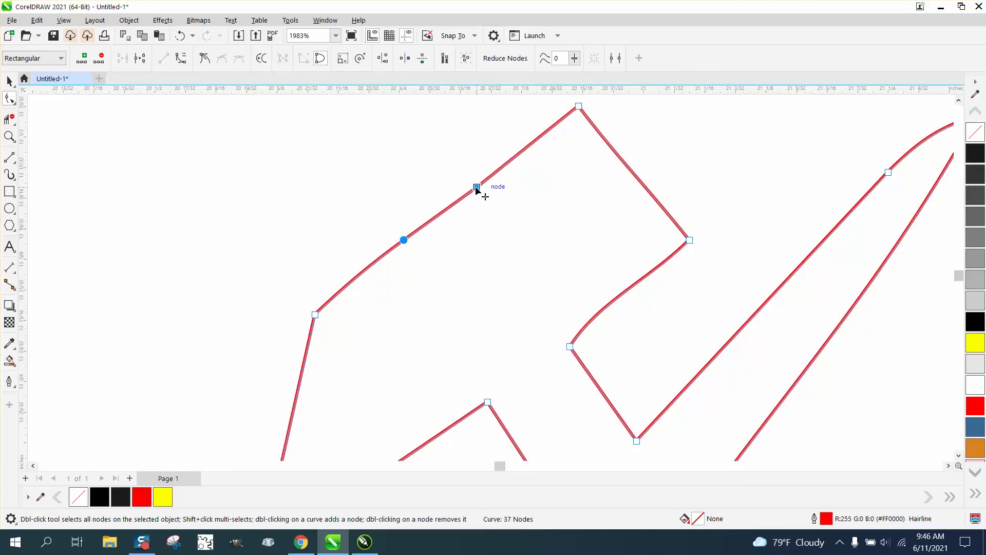
mouse_move(477, 189)
mouse_down()
mouse_move(458, 170)
mouse_move(470, 169)
mouse_move(472, 186)
mouse_up()
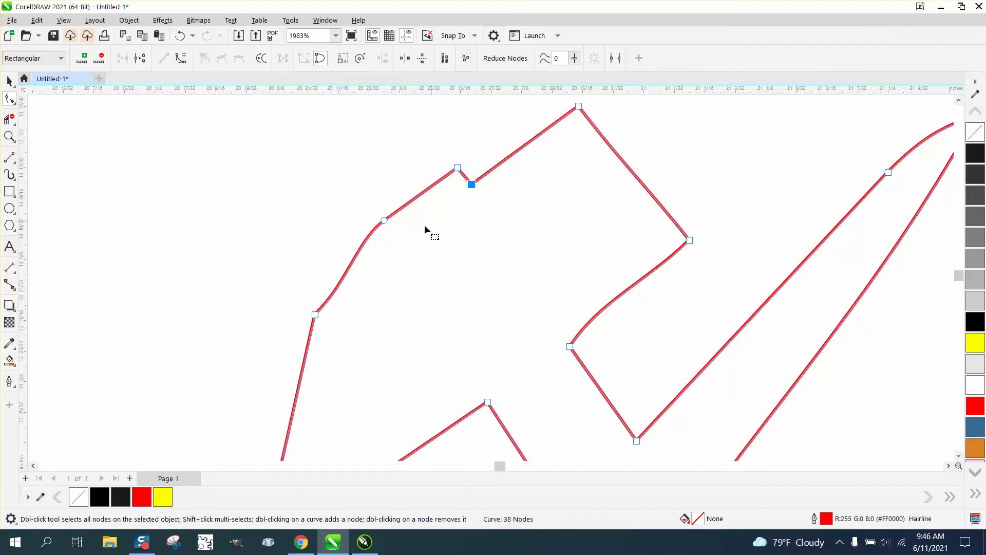
double_click(375, 227)
drag(376, 227, 396, 240)
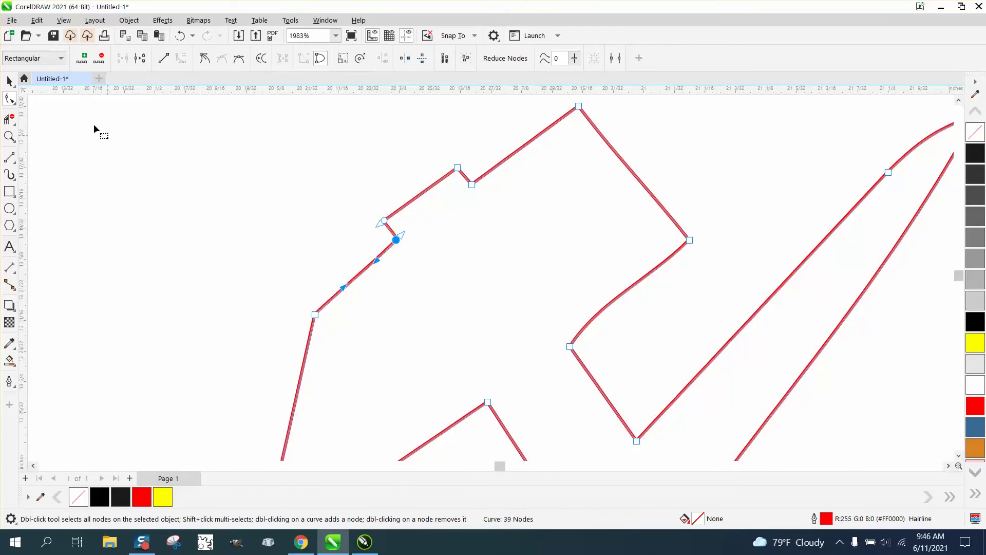
Step: Soften the corners of the raised step on the hammer head with the Smooth tool
click(18, 106)
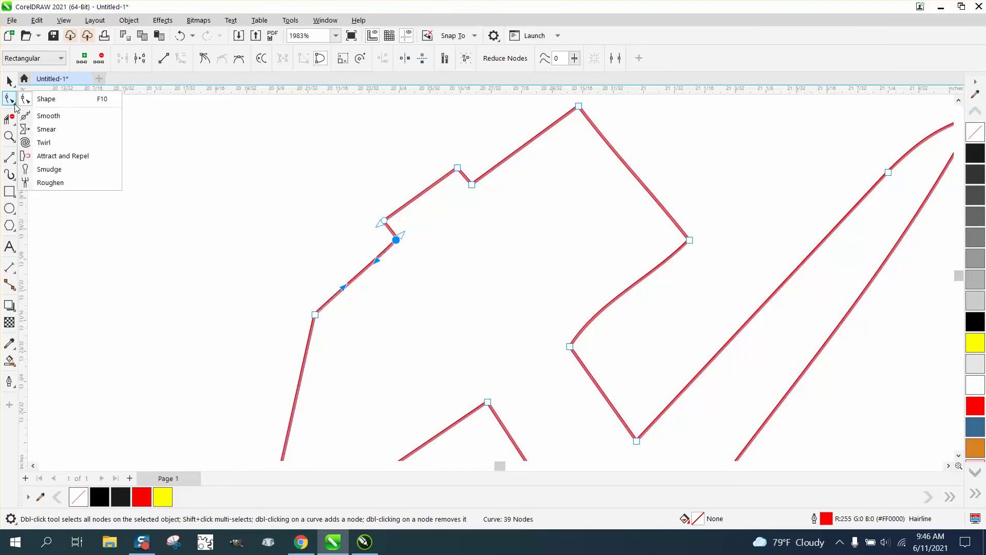
click(31, 96)
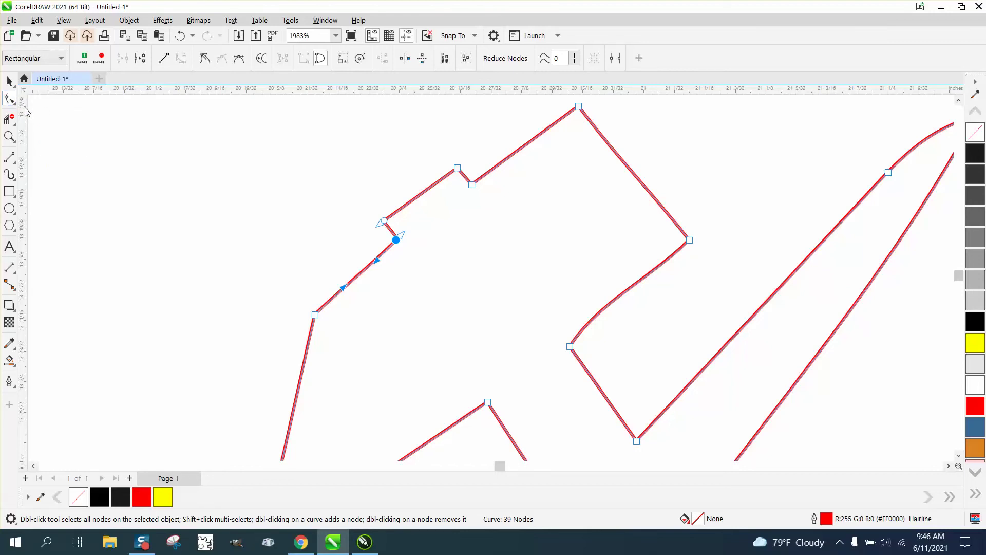
click(16, 104)
click(47, 115)
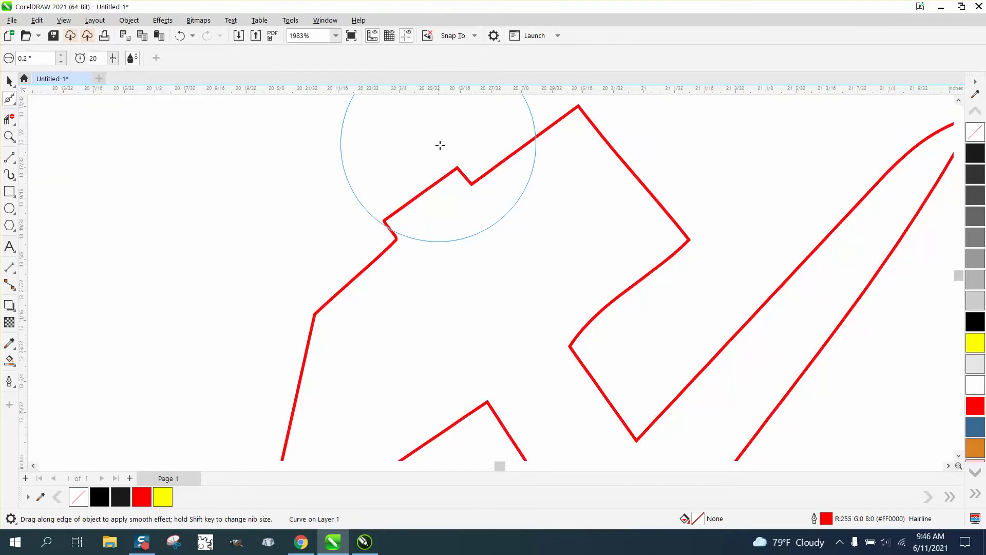
mouse_move(456, 165)
mouse_down()
mouse_move(411, 184)
mouse_move(397, 225)
mouse_up()
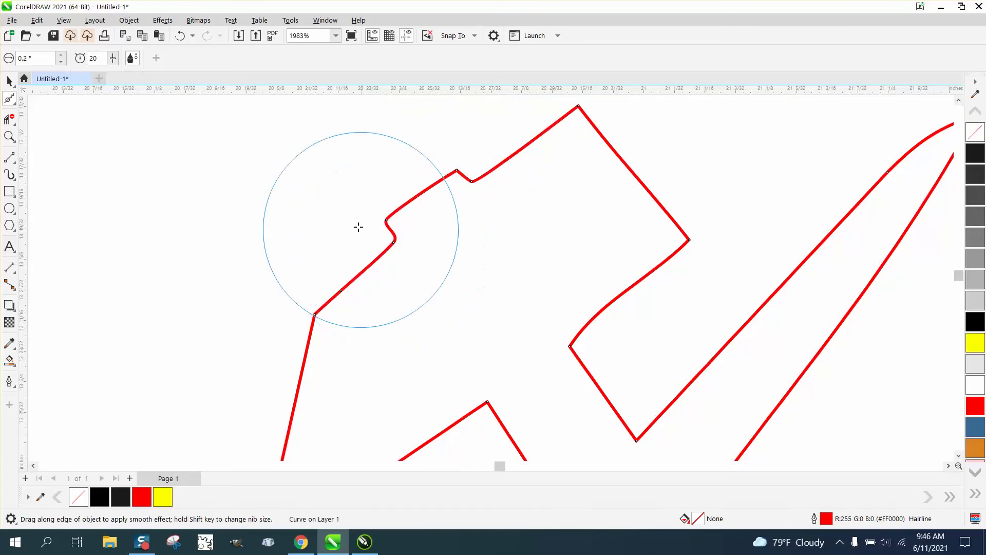
Step: Fill the edited hammer and knife shape with near-black #1A1A1A and remove its outline
scroll(357, 227, down, 5)
scroll(447, 236, down, 2)
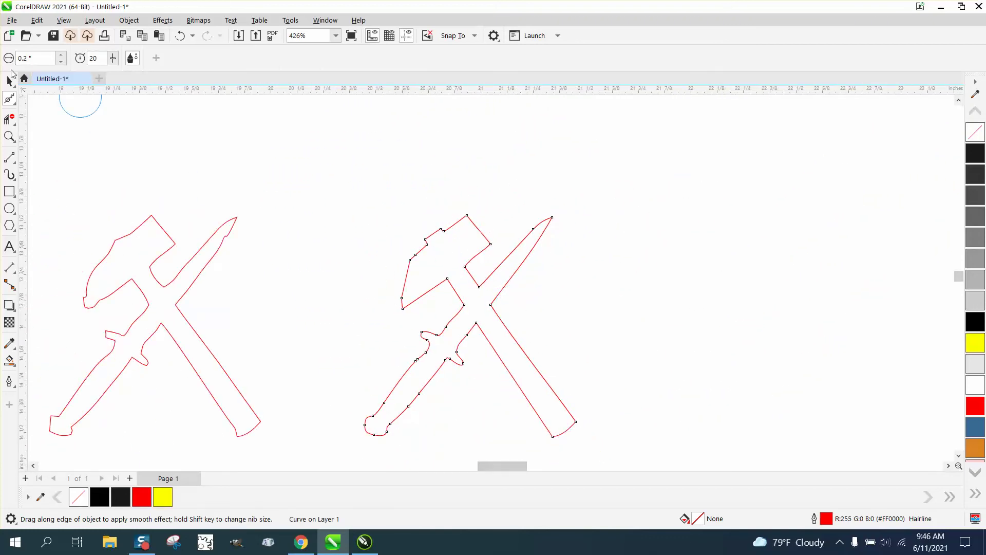
click(9, 80)
scroll(514, 231, down, 2)
scroll(606, 241, down, 1)
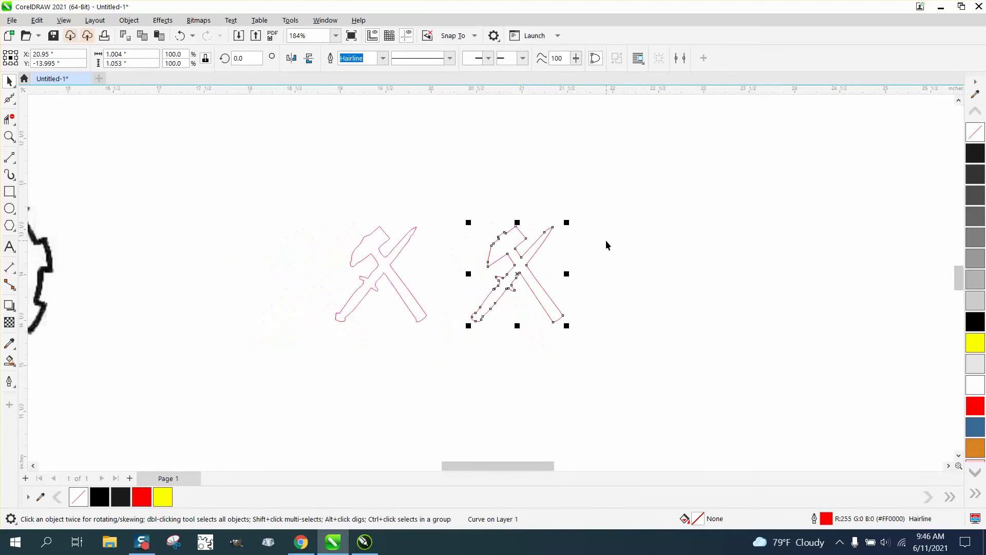
click(975, 154)
right_click(979, 135)
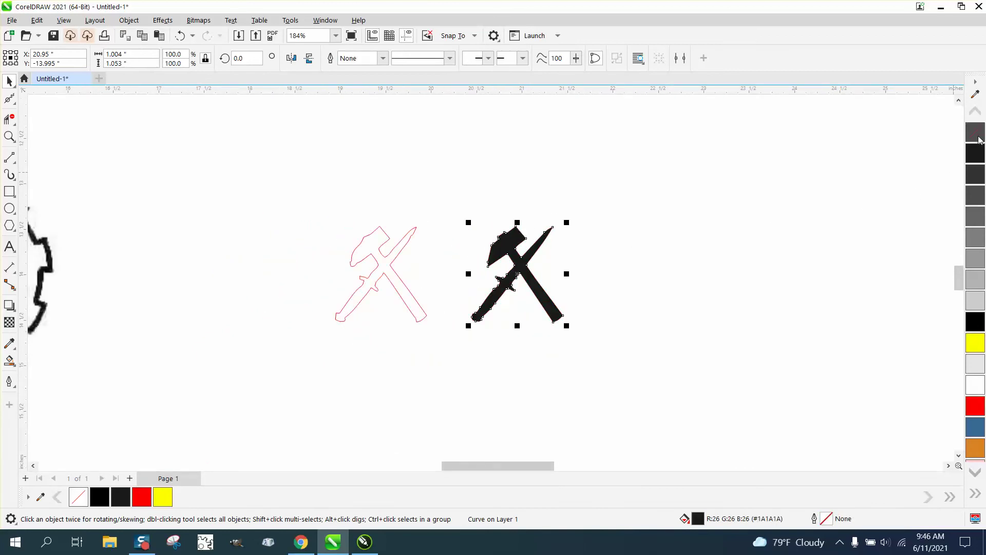
Step: Delete the old hammer-and-knife outline with its stray fragments, and centre the filled shape on the page
key(p)
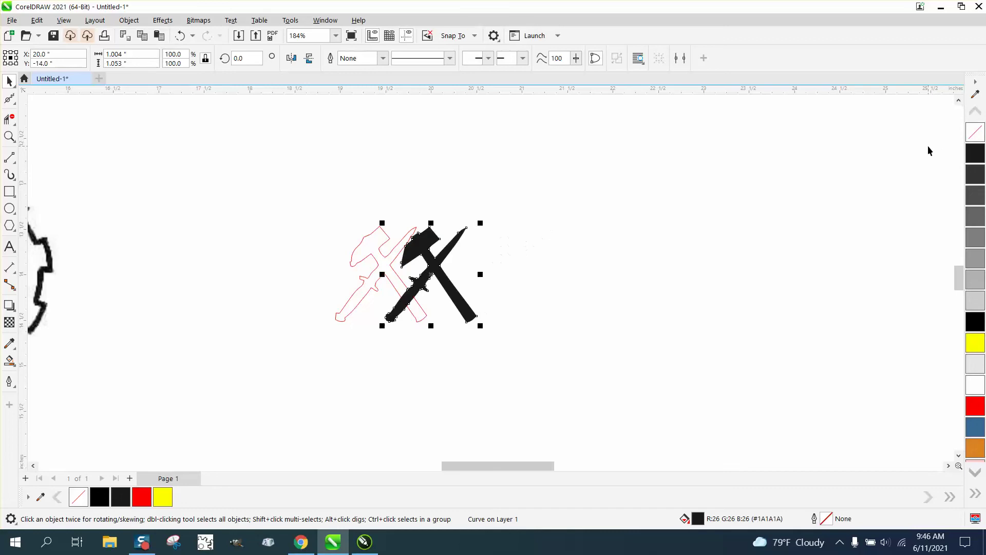
click(386, 247)
key(Escape)
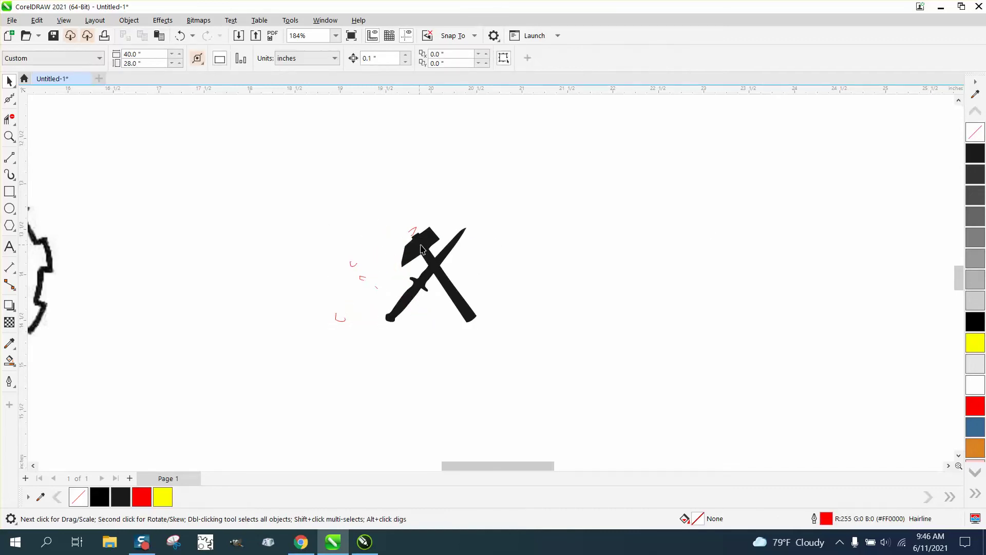
drag(425, 251, 558, 253)
drag(282, 175, 396, 317)
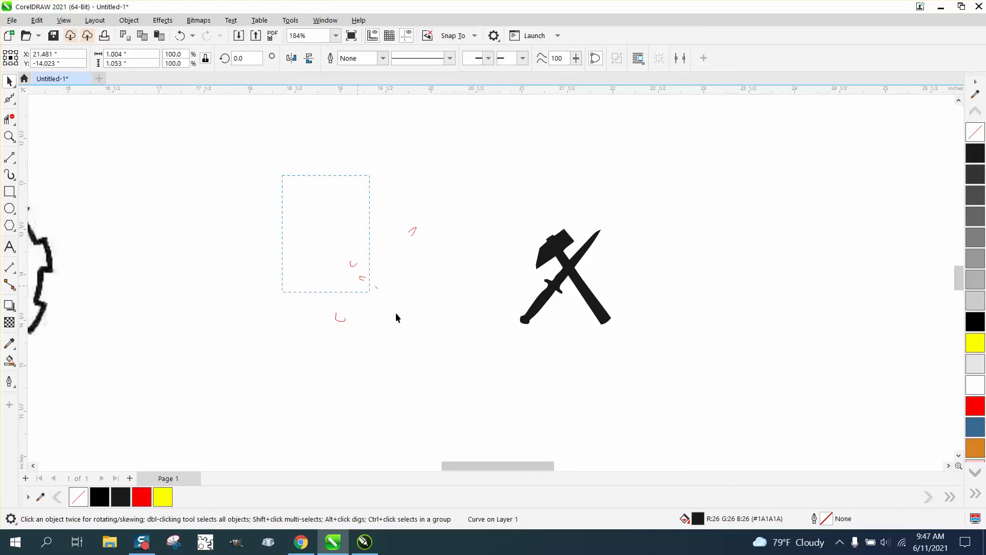
drag(467, 361, 468, 361)
key(Delete)
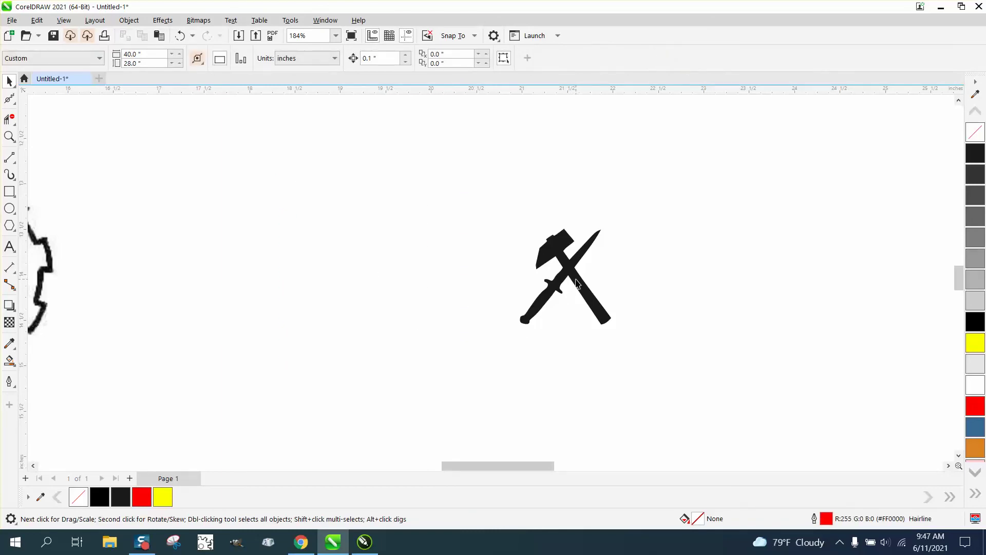
click(597, 284)
key(p)
Step: Draw a nine-sided polygon about 2.33 by 2.29 inches beside the filled hammer and knife
scroll(325, 272, down, 3)
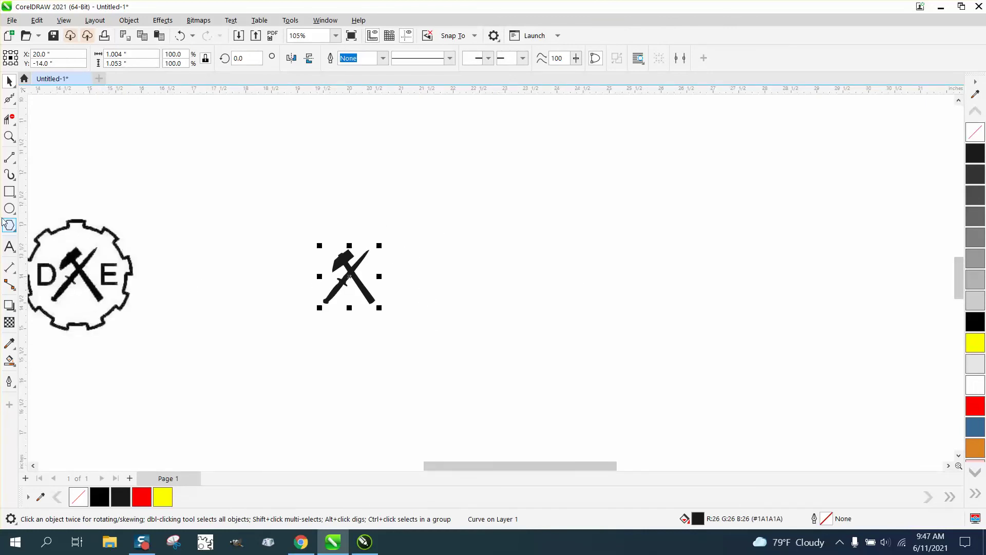
click(14, 232)
click(30, 225)
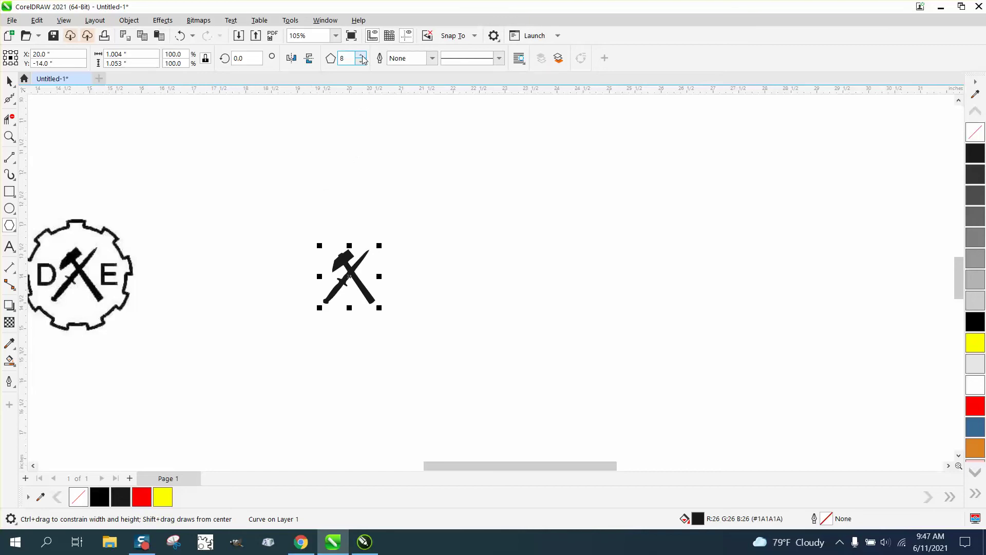
drag(608, 180, 487, 285)
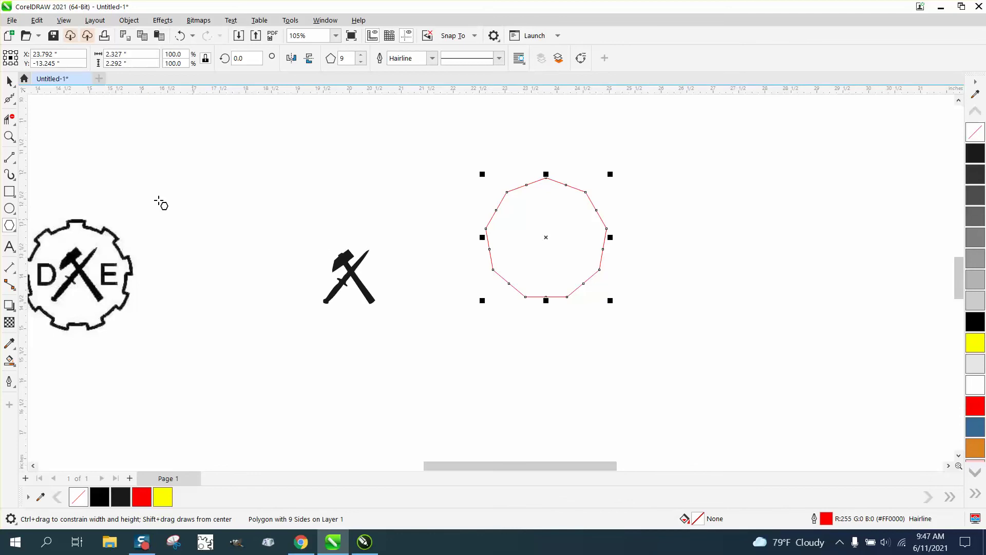
click(10, 136)
drag(497, 193, 617, 222)
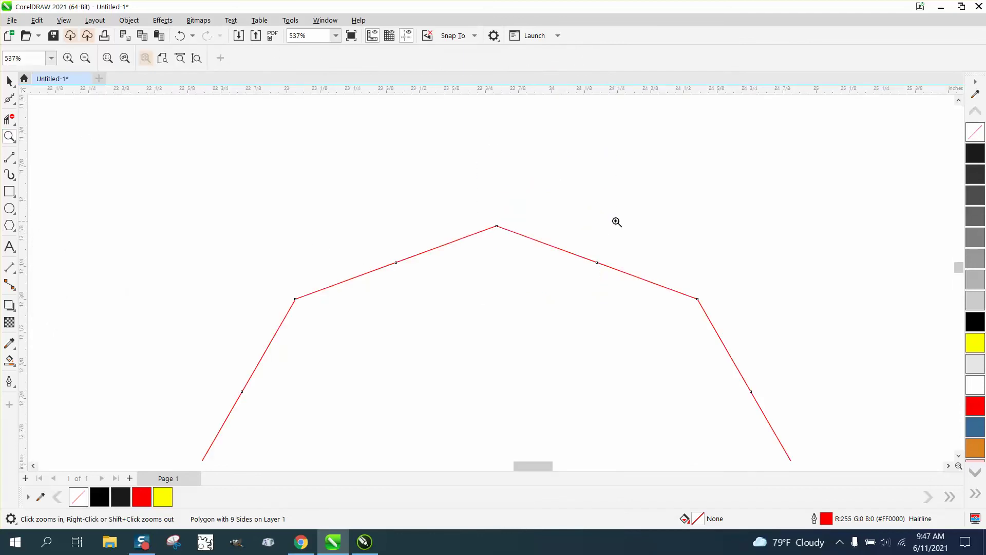
Step: Add a node to the nine-sided polygon's upper edge with the Shape tool and pull an edge node inward to form notches between the teeth
click(14, 106)
click(44, 97)
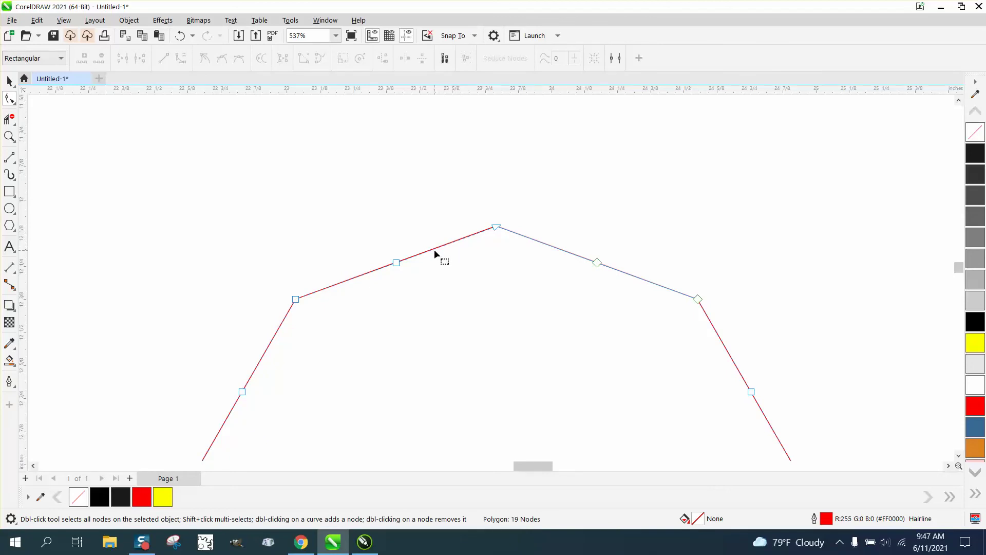
drag(400, 264, 493, 267)
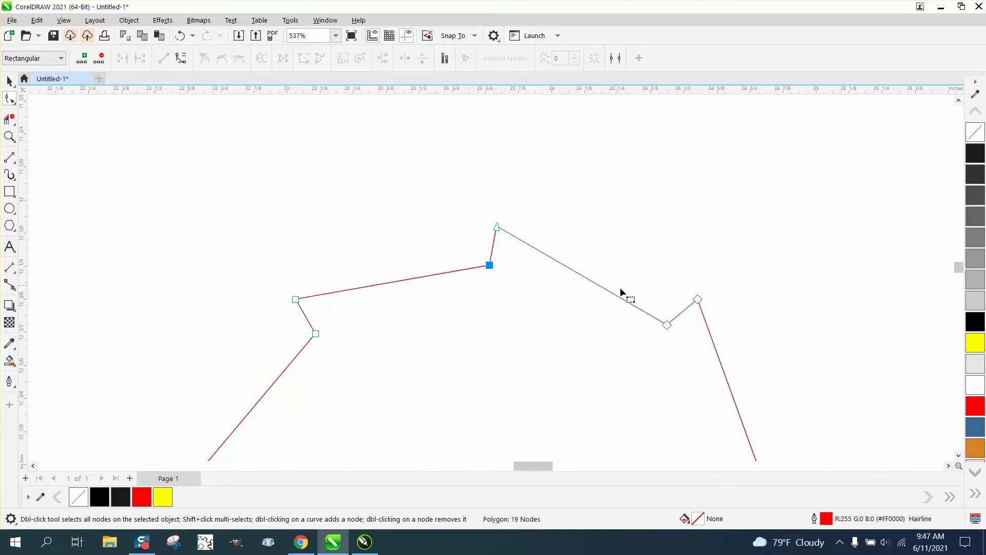
drag(667, 325, 628, 292)
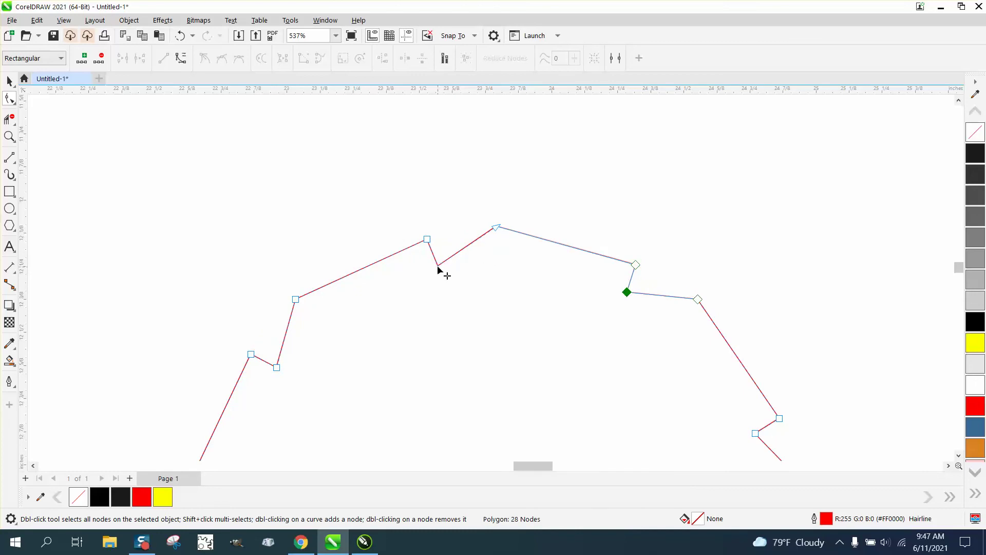
drag(437, 267, 479, 271)
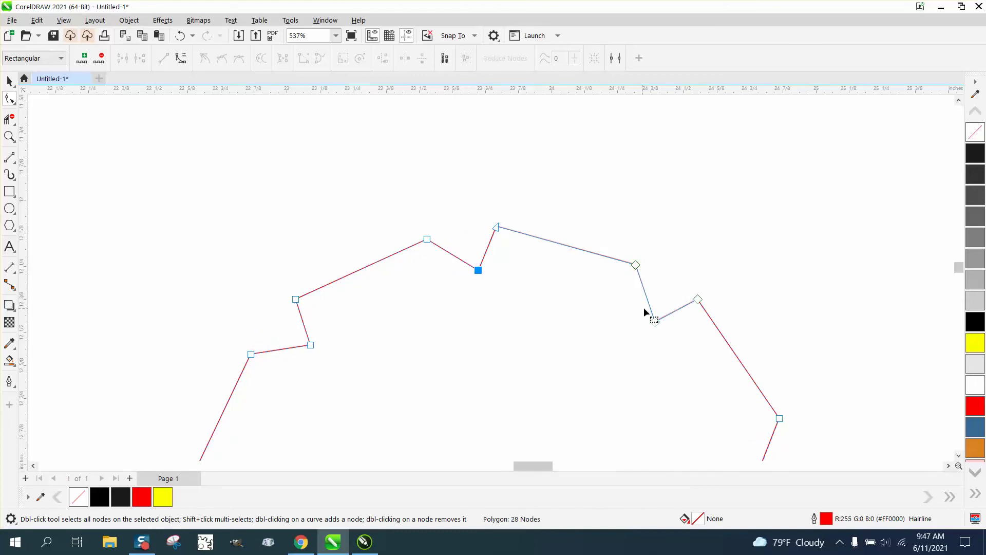
double_click(478, 271)
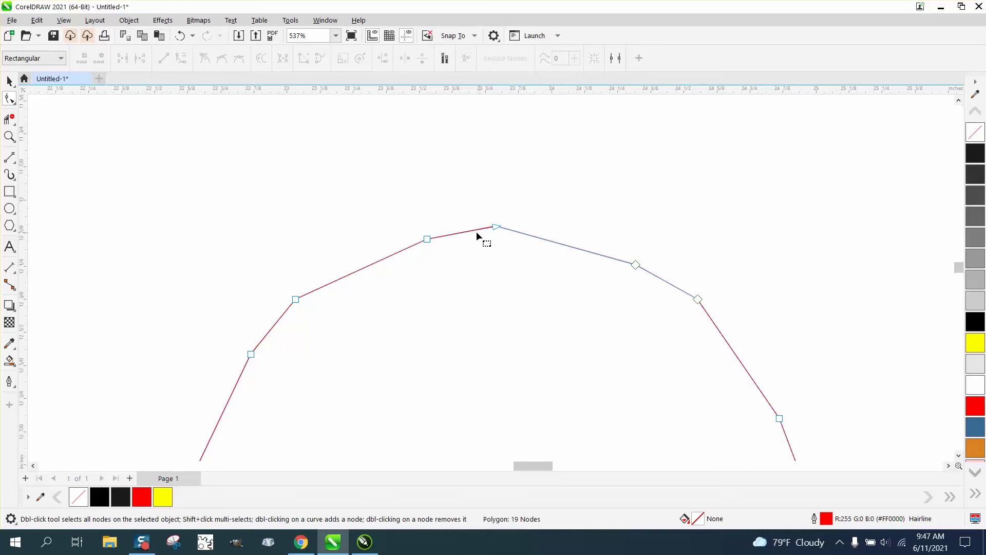
drag(430, 240, 487, 273)
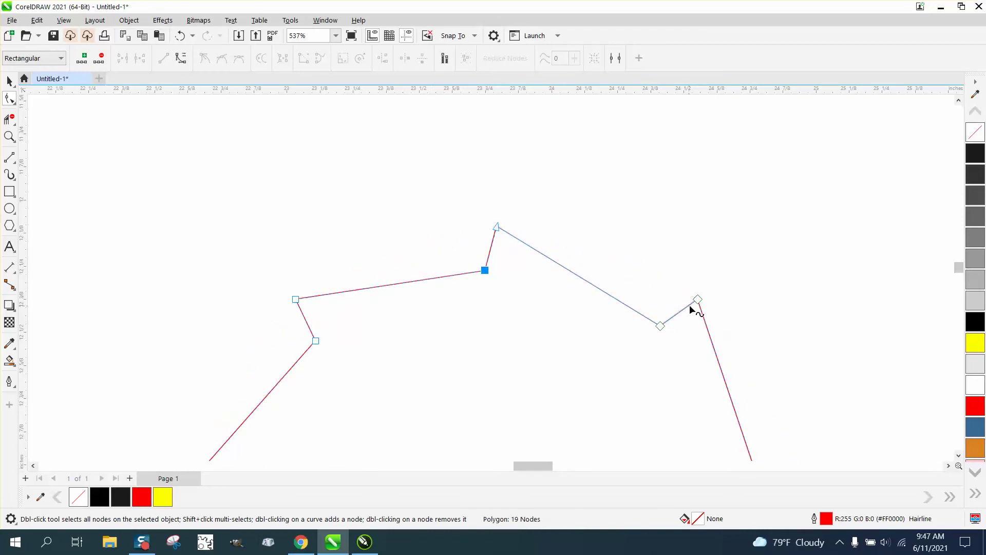
drag(694, 305, 646, 351)
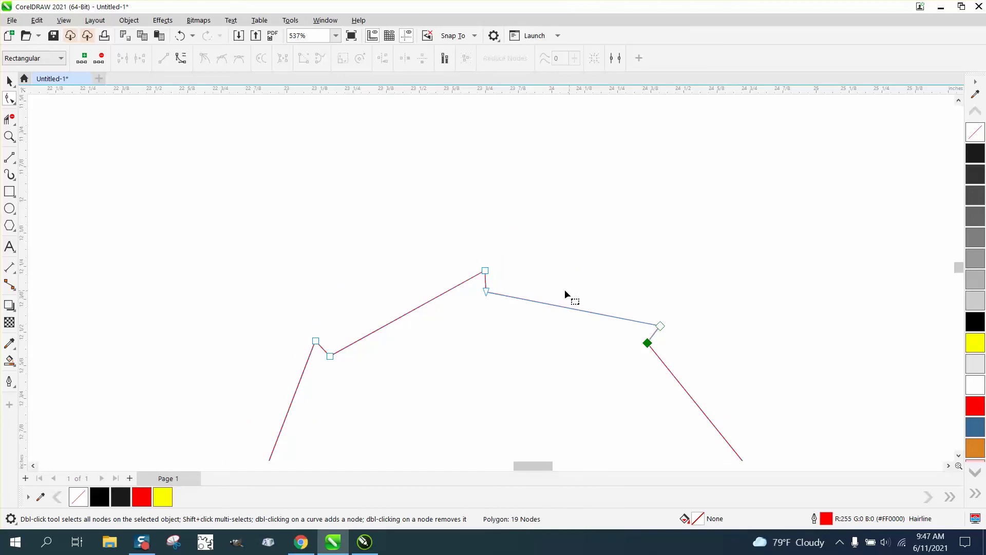
click(181, 36)
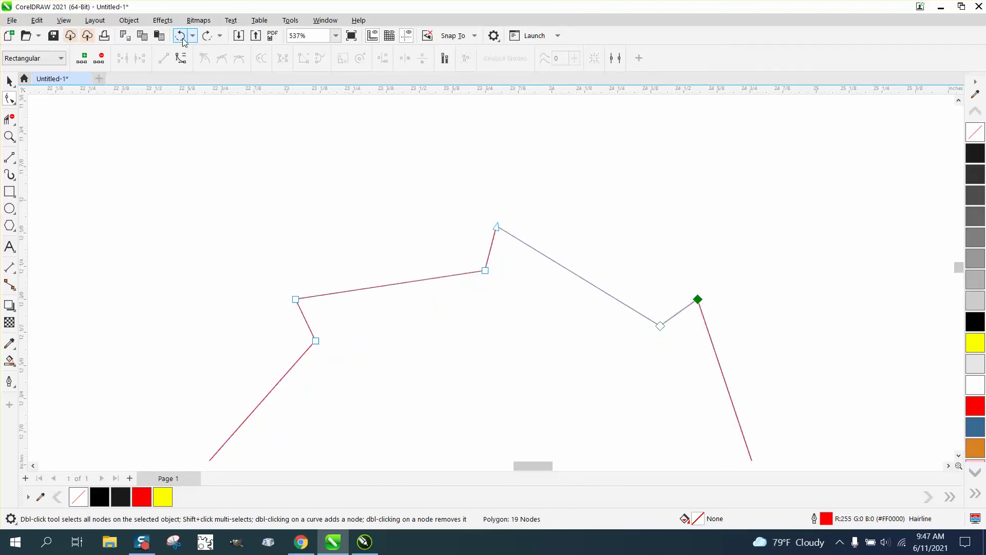
click(182, 38)
click(182, 38)
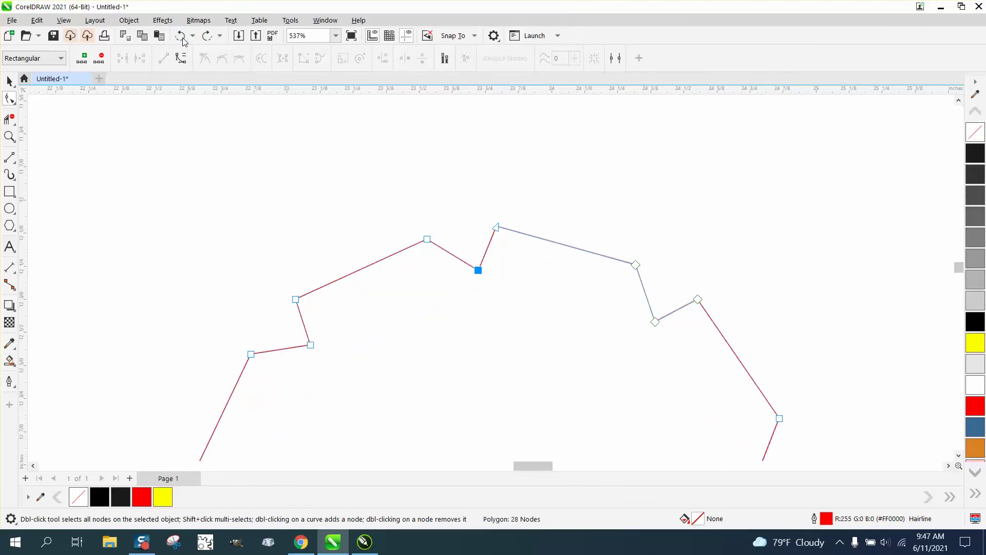
Step: Add another node on the edge beside the top tooth and move the notch nodes inward to give the gear flat-bottomed gaps
double_click(608, 257)
drag(635, 266, 598, 295)
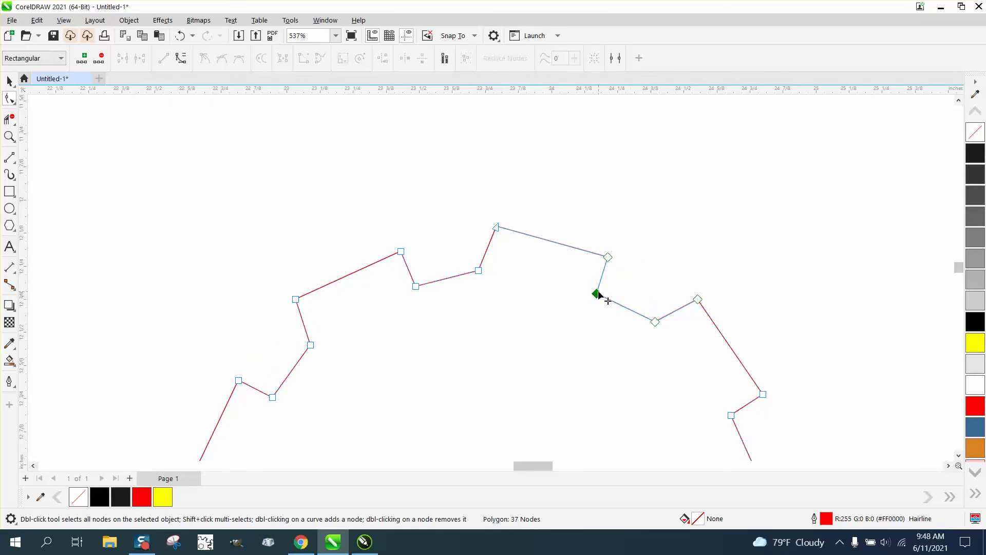
drag(479, 271, 485, 271)
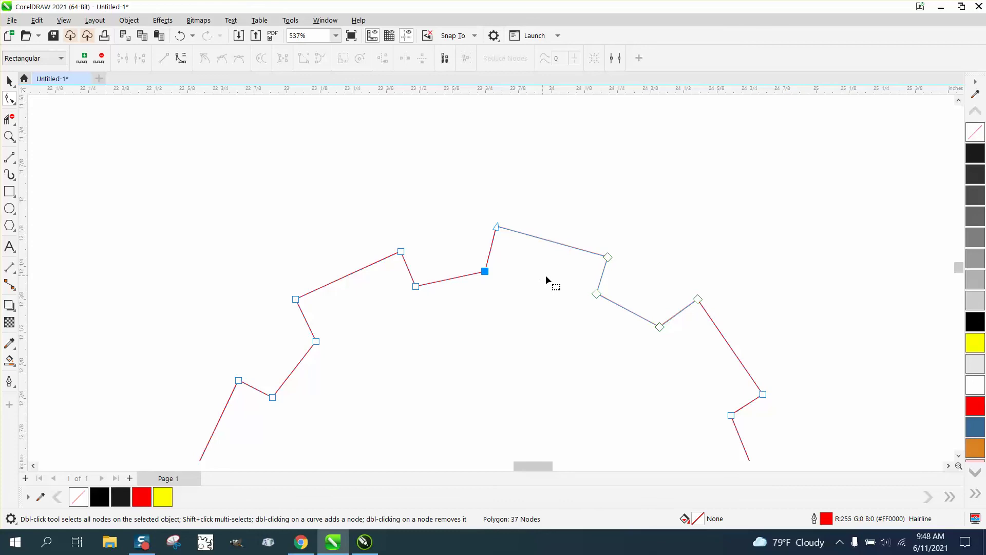
Step: Deepen the notch beside the top tooth slightly, and shift the base and tip of the tooth's left flank to the right
scroll(555, 267, down, 4)
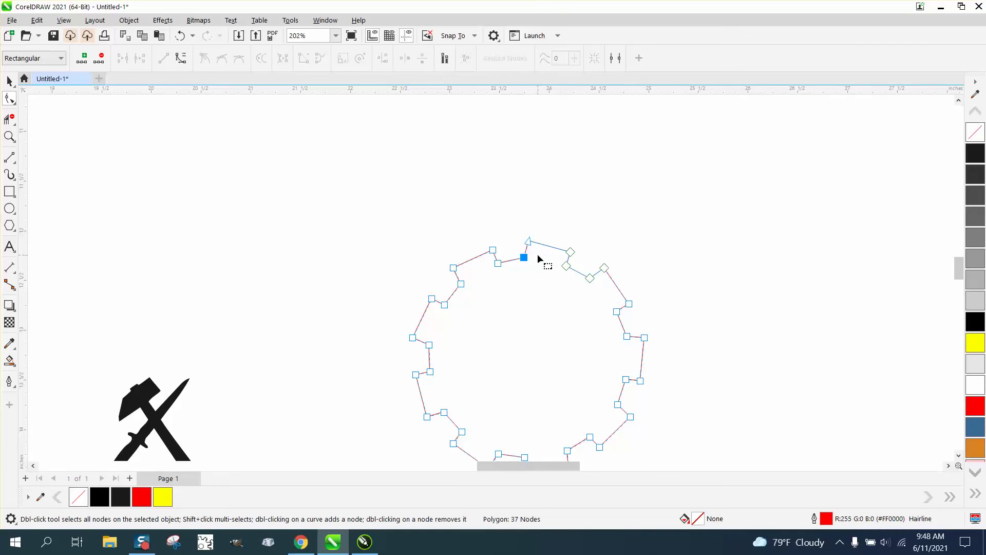
click(9, 136)
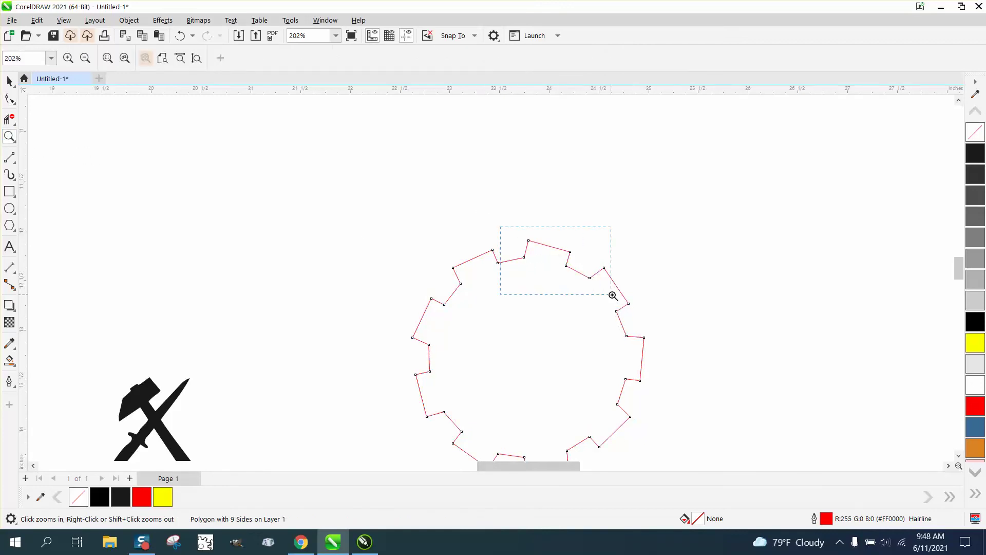
drag(613, 296, 613, 296)
click(9, 97)
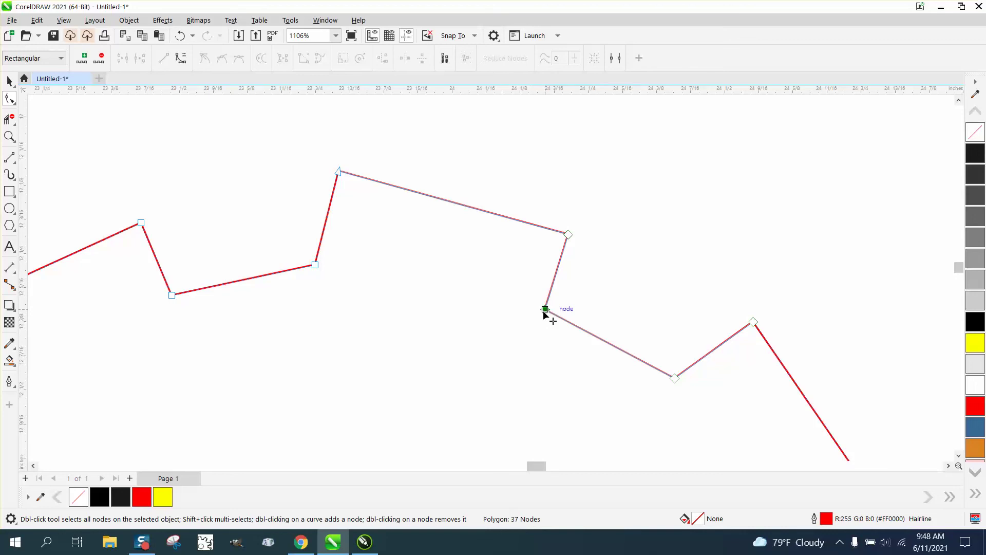
drag(545, 310, 544, 315)
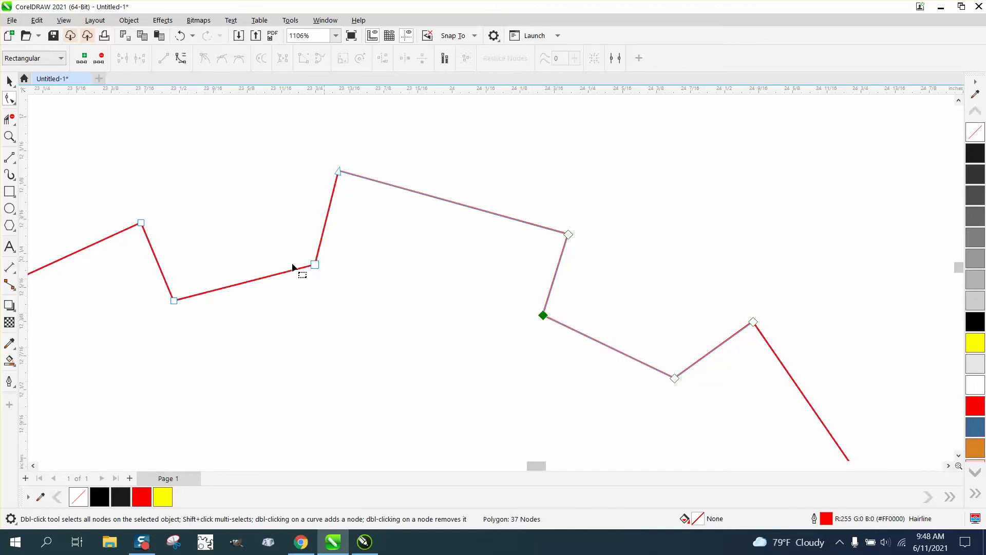
scroll(372, 273, down, 2)
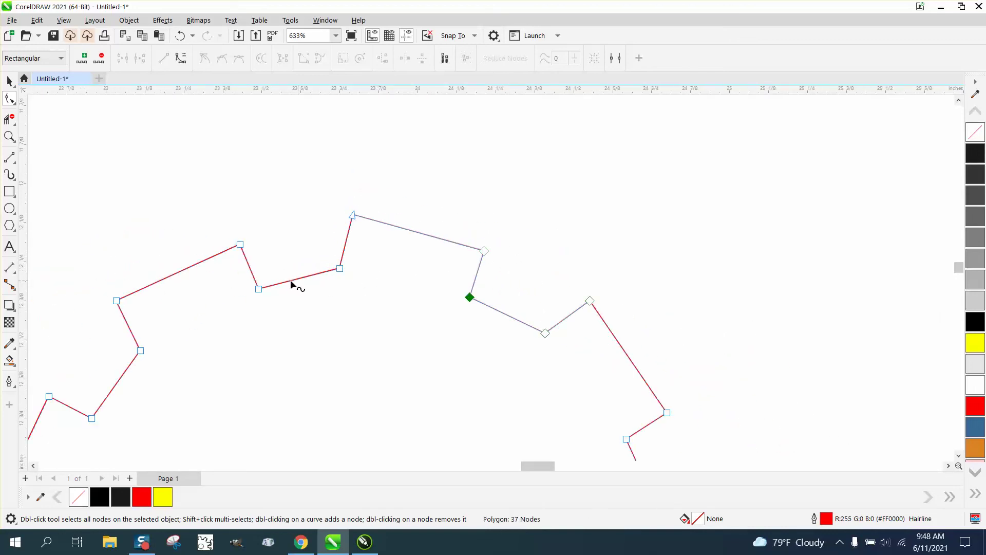
drag(341, 272, 350, 272)
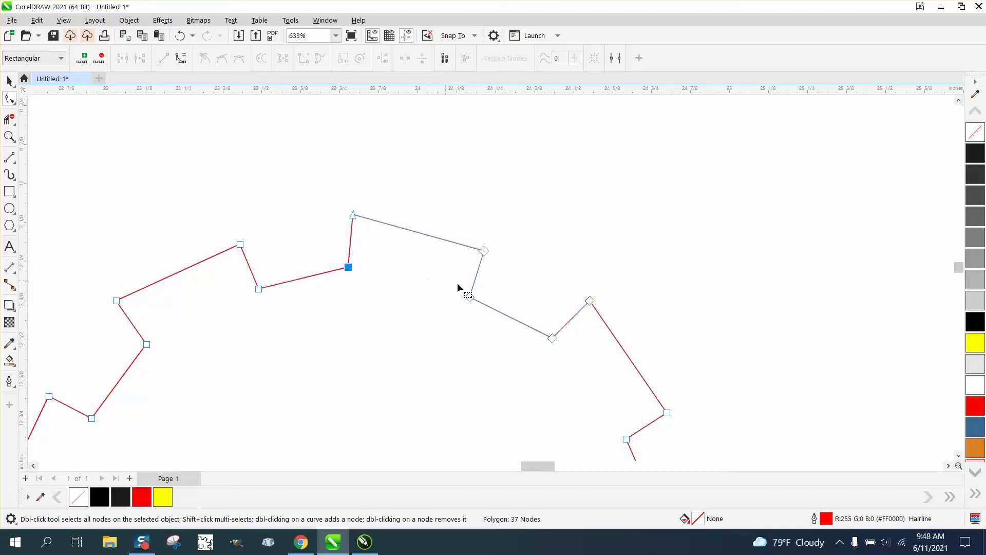
drag(352, 218, 360, 220)
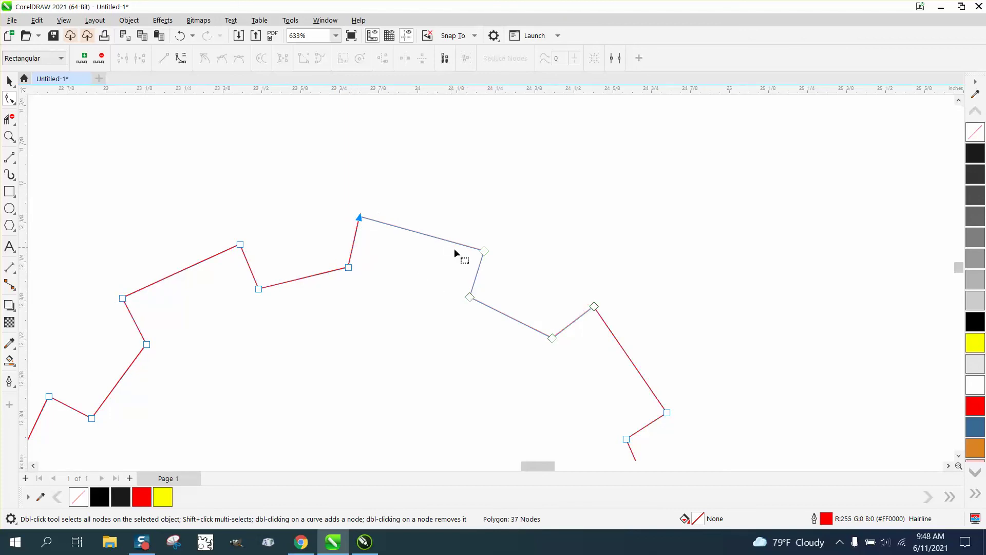
scroll(441, 264, down, 5)
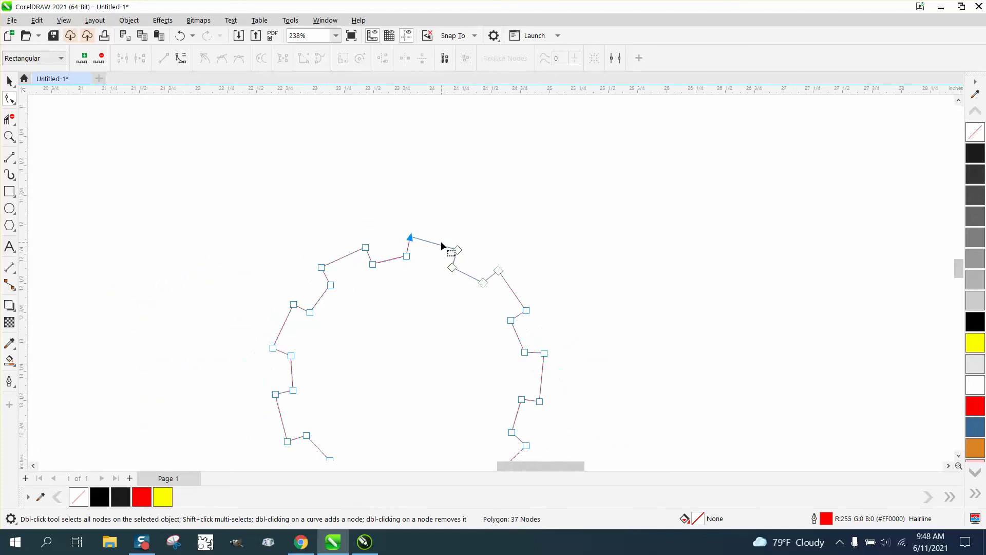
Step: Try a one-step inside contour with a 0.05-inch offset on the gear outline, and undo it
click(9, 136)
scroll(309, 185, down, 1)
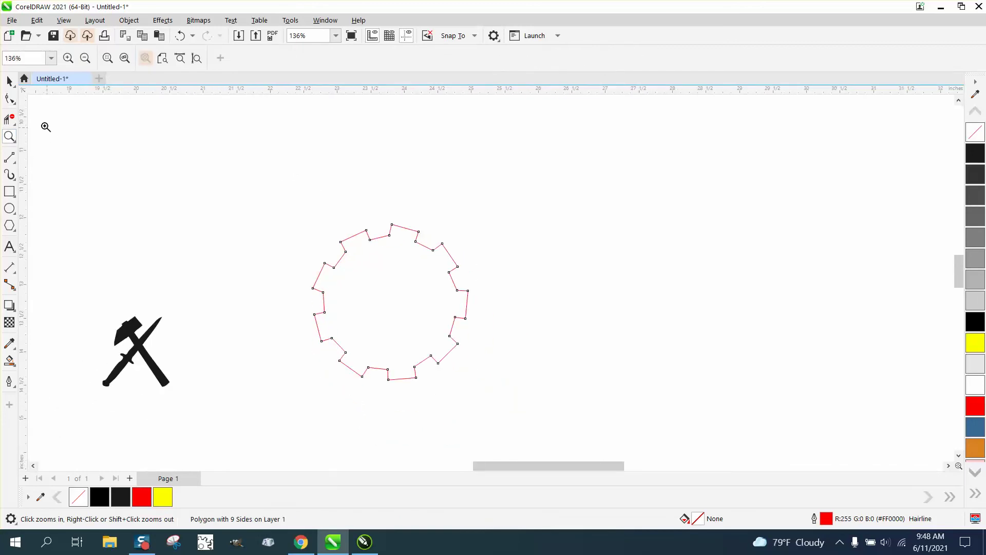
drag(239, 179, 645, 412)
click(10, 80)
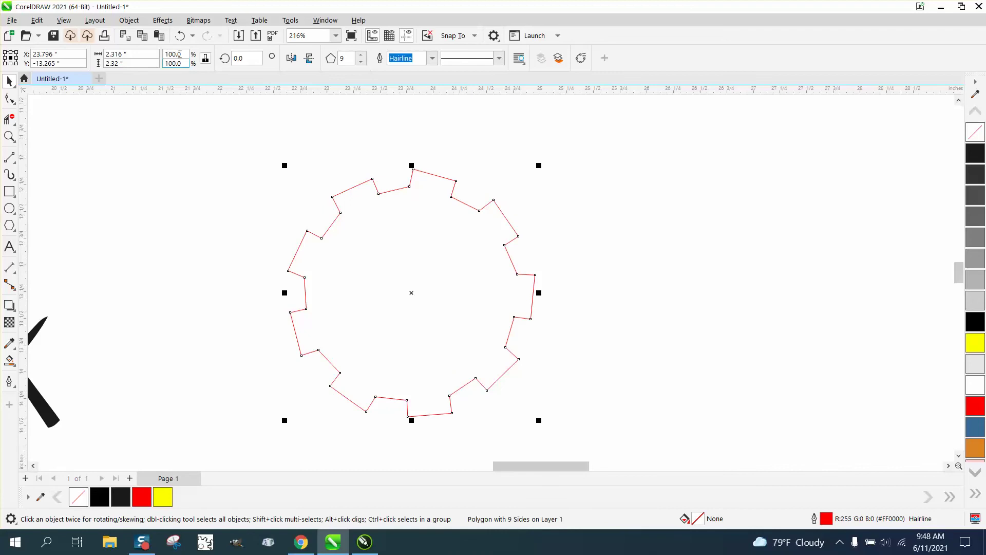
click(163, 20)
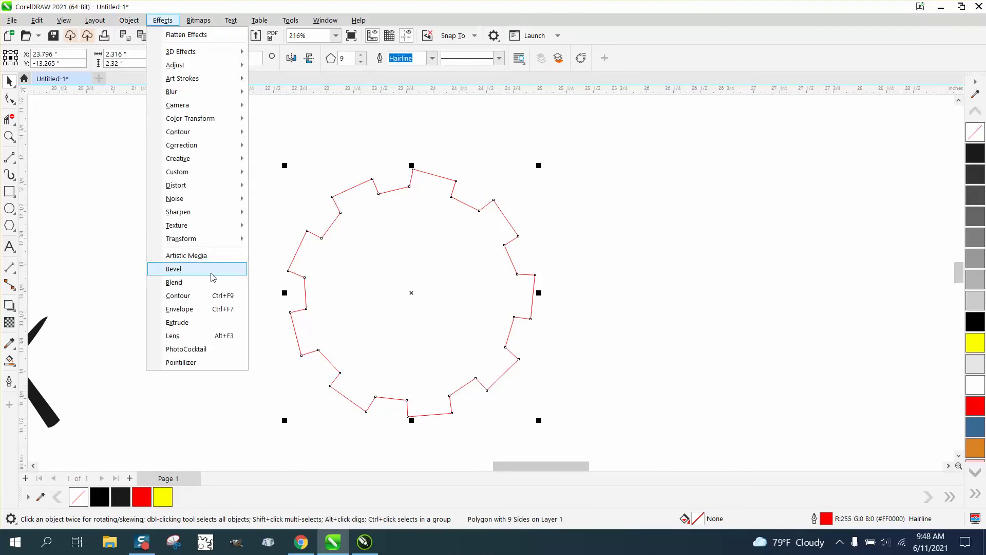
click(205, 296)
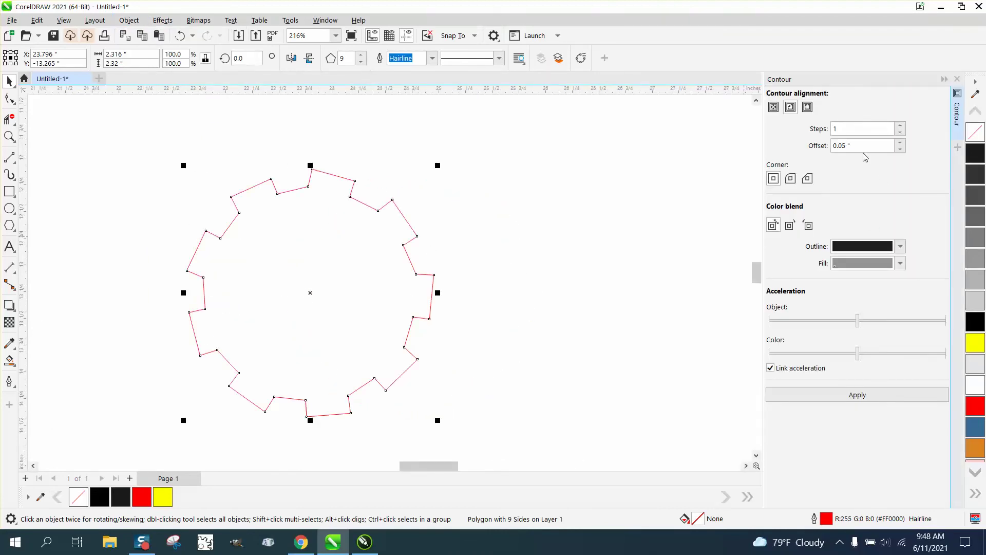
click(857, 395)
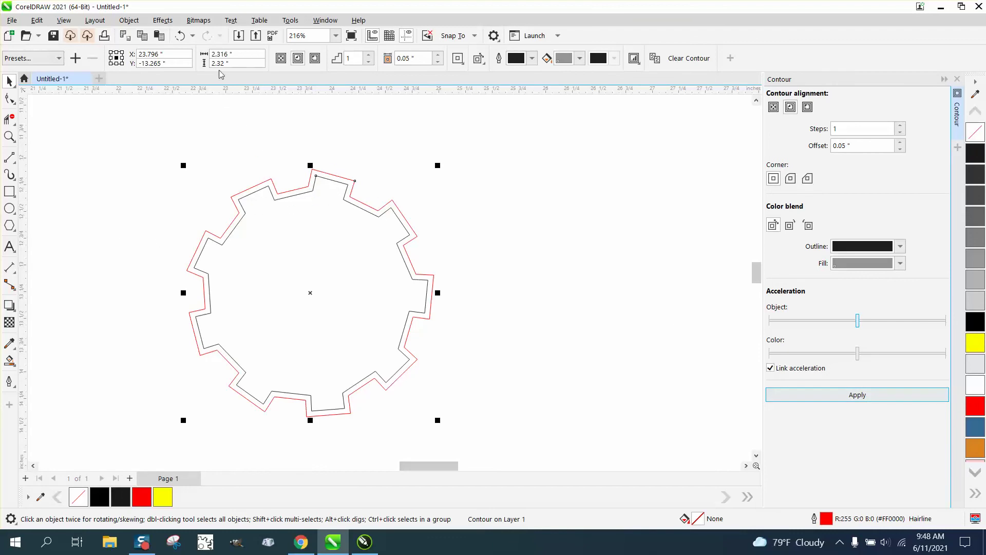
click(180, 36)
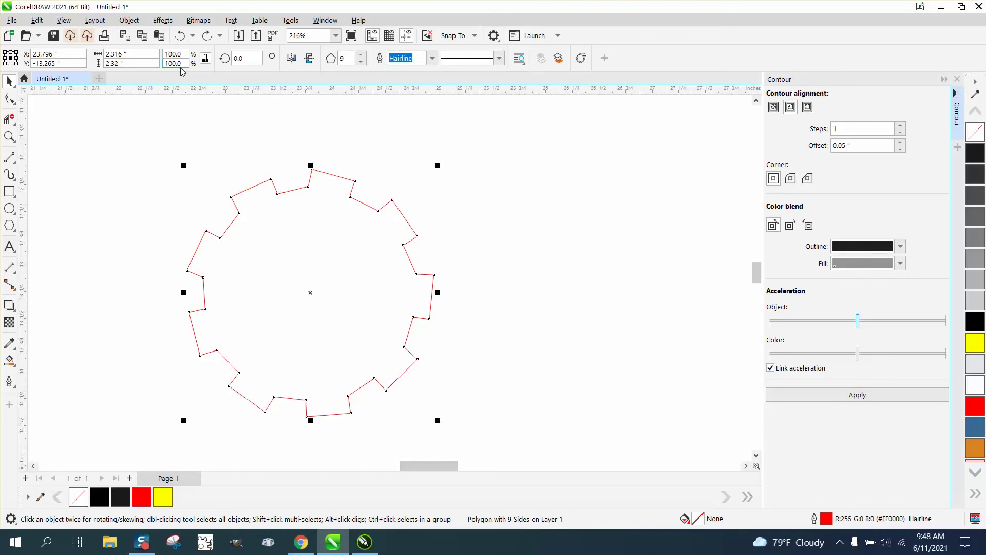
Step: Narrow the gear teeth further by moving the base and tip nodes of the top tooth's left flank slightly inward
click(9, 137)
drag(254, 132, 396, 220)
key(F10)
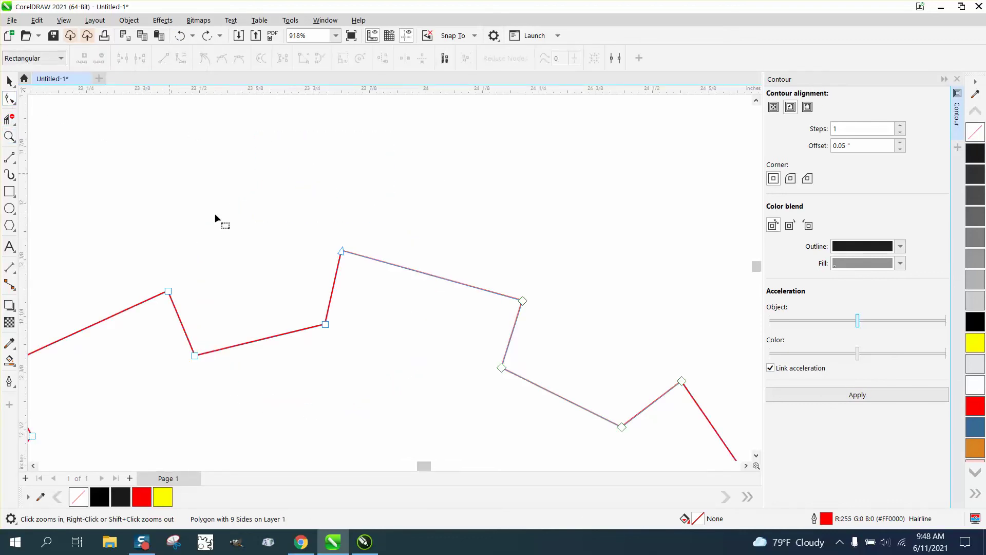
drag(325, 325, 335, 325)
scroll(375, 272, down, 2)
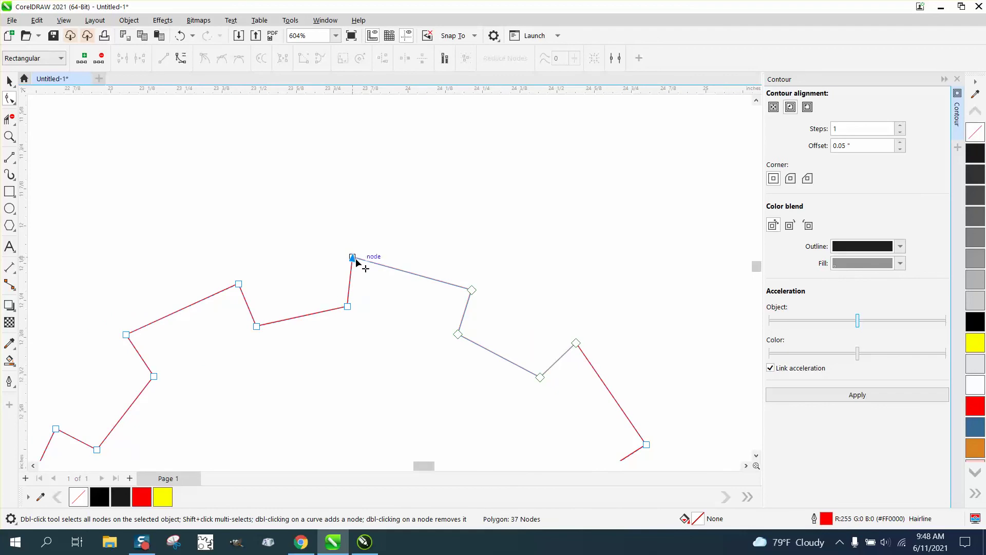
drag(357, 260, 360, 260)
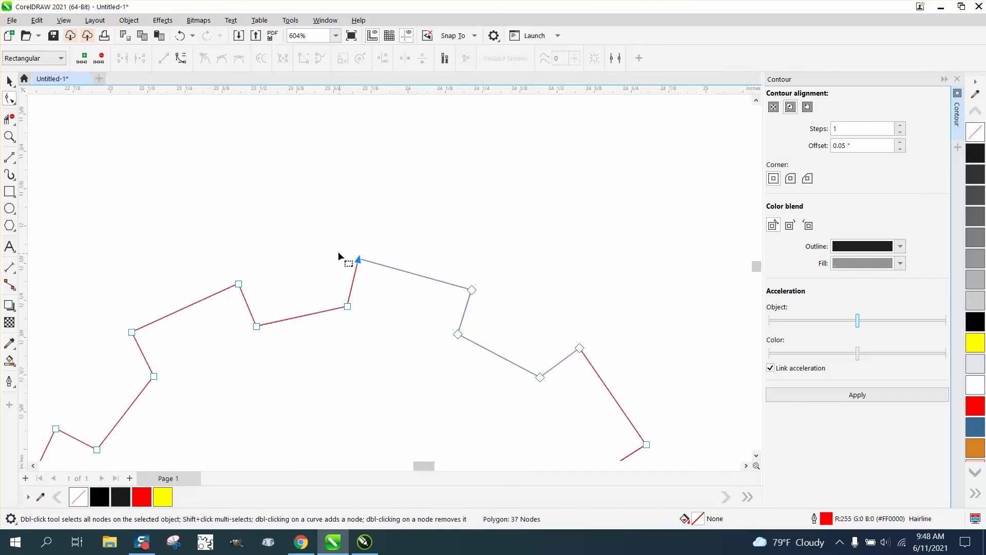
scroll(336, 239, down, 3)
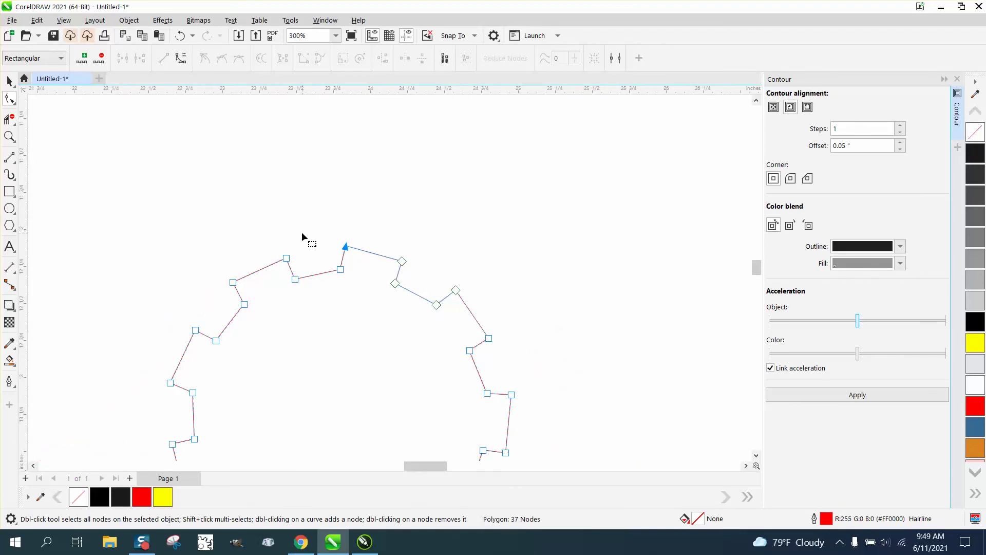
Step: Apply an inside contour with 1 step and a 0.05-inch offset to the reshaped gear outline
click(8, 82)
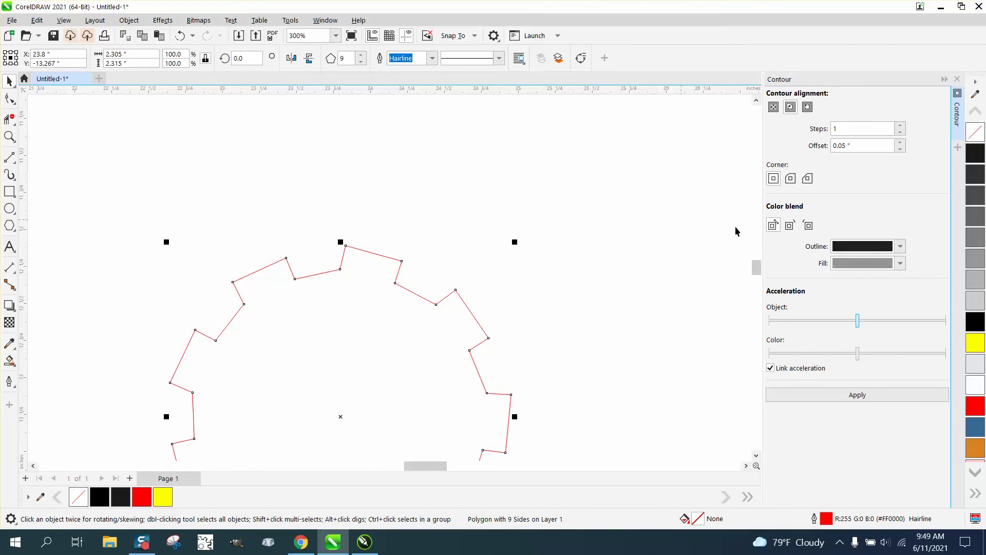
click(876, 398)
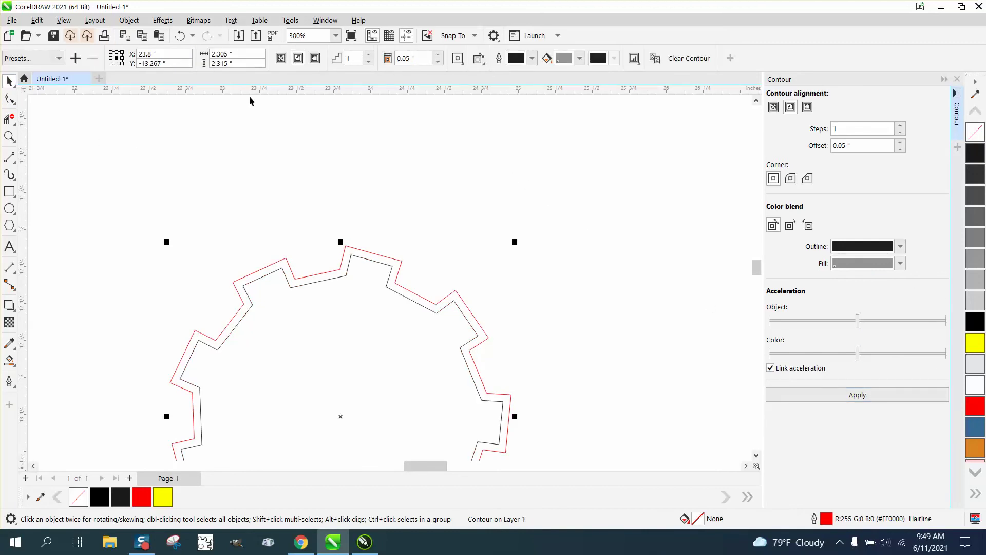
scroll(257, 96, down, 1)
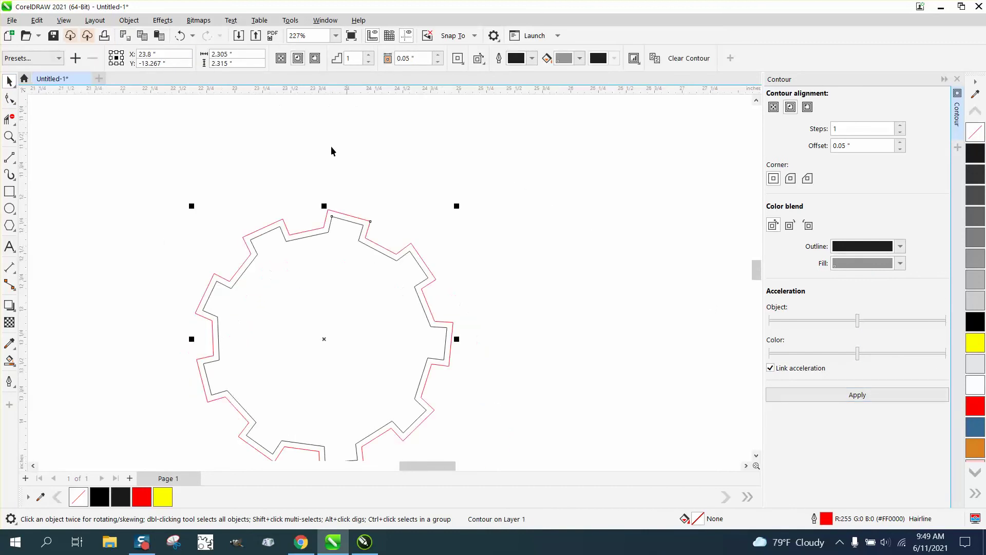
Step: Smart-fill the band between the gear outline and its contour with black and no outline, and centre the filled ring on the page
click(9, 360)
click(200, 311)
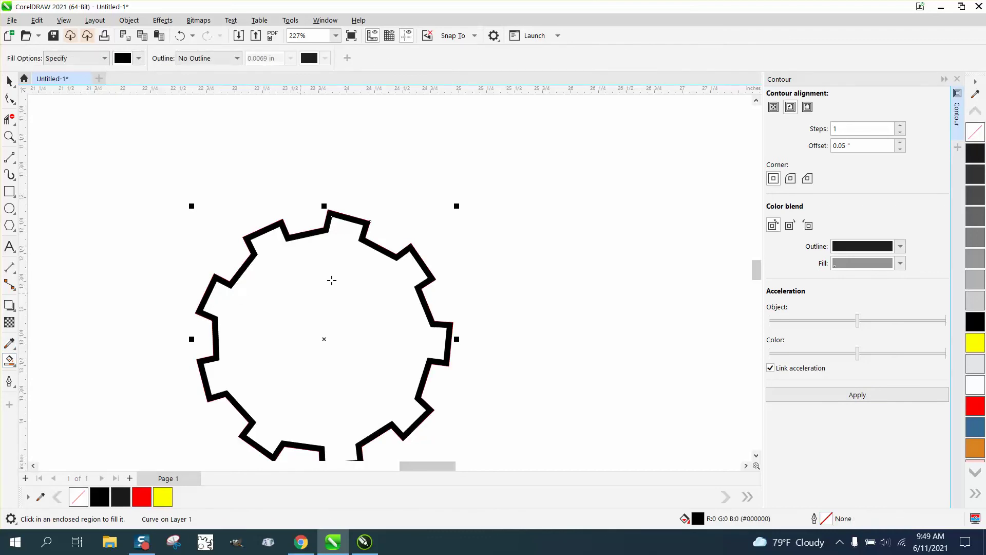
scroll(508, 226, down, 2)
key(p)
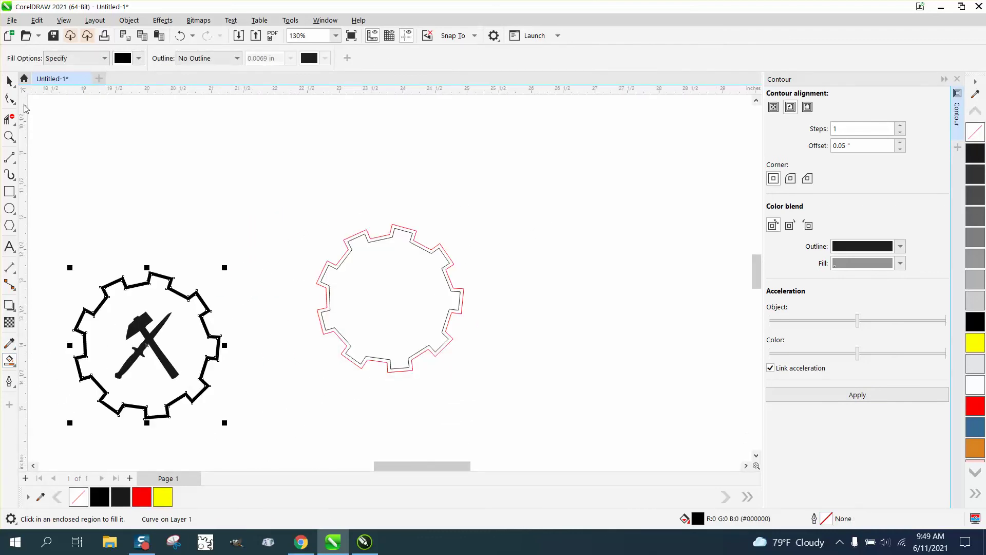
Step: Delete the leftover gear outline together with its contour beside the filled ring
click(9, 81)
drag(279, 191, 600, 384)
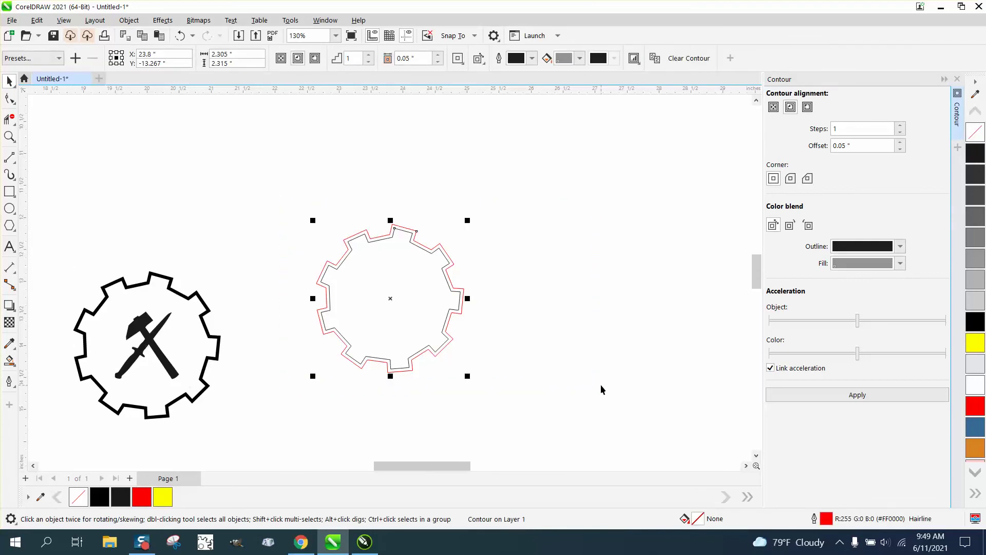
key(Delete)
Step: Move the low-resolution reference bitmap up and closer to the rebuilt gear logo
scroll(535, 355, down, 2)
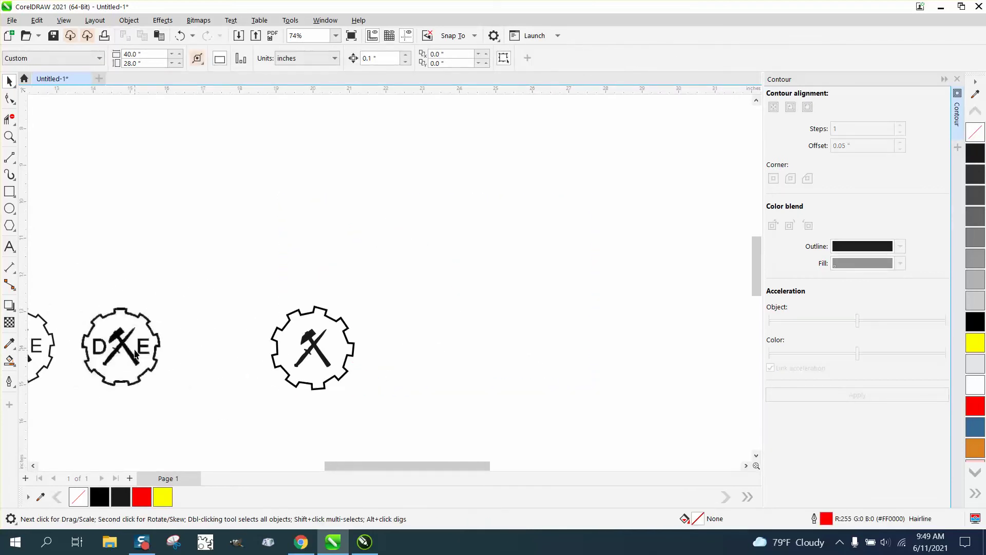
drag(48, 340, 216, 252)
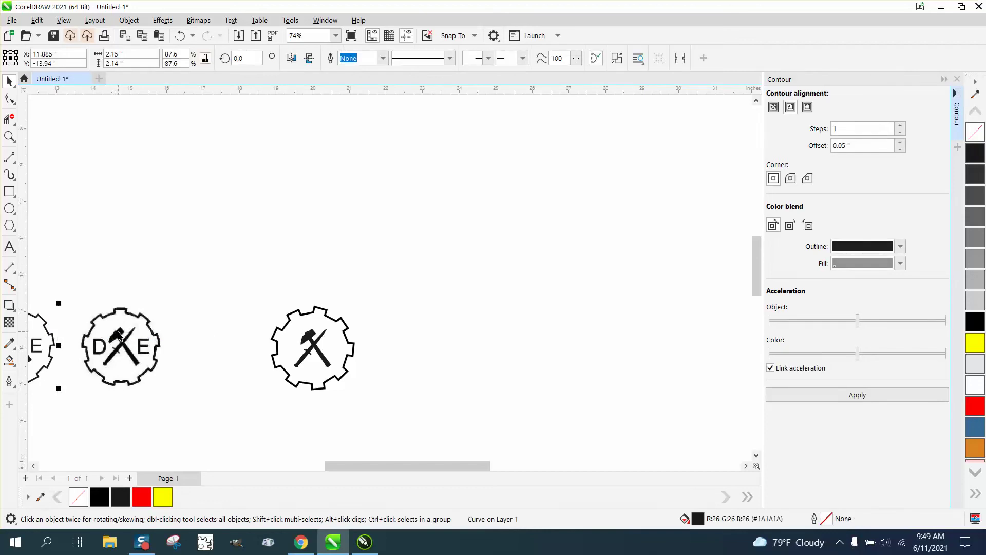
drag(119, 335, 210, 272)
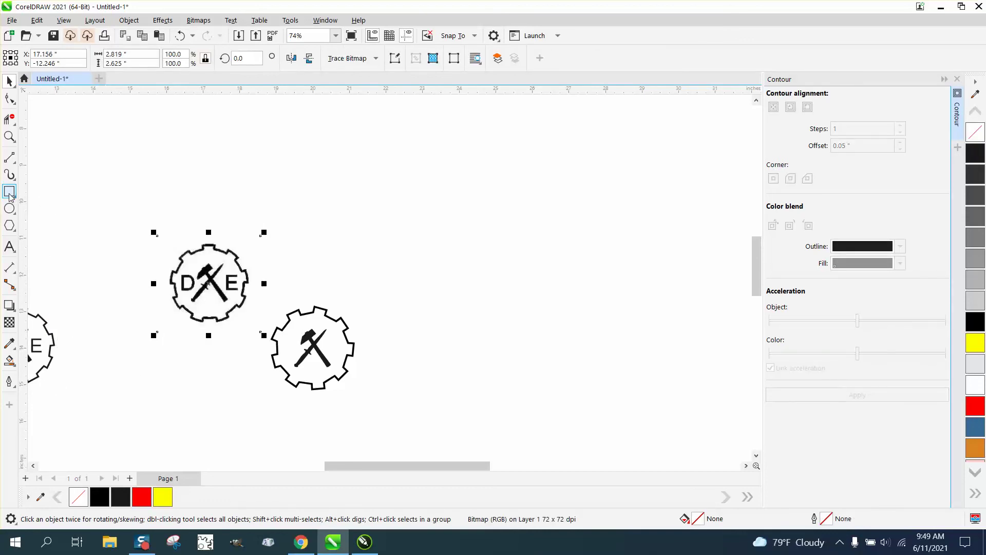
Step: Add the artistic text "DE" in Arial below the reference logo and enlarge it to about 54.6 pt
click(10, 246)
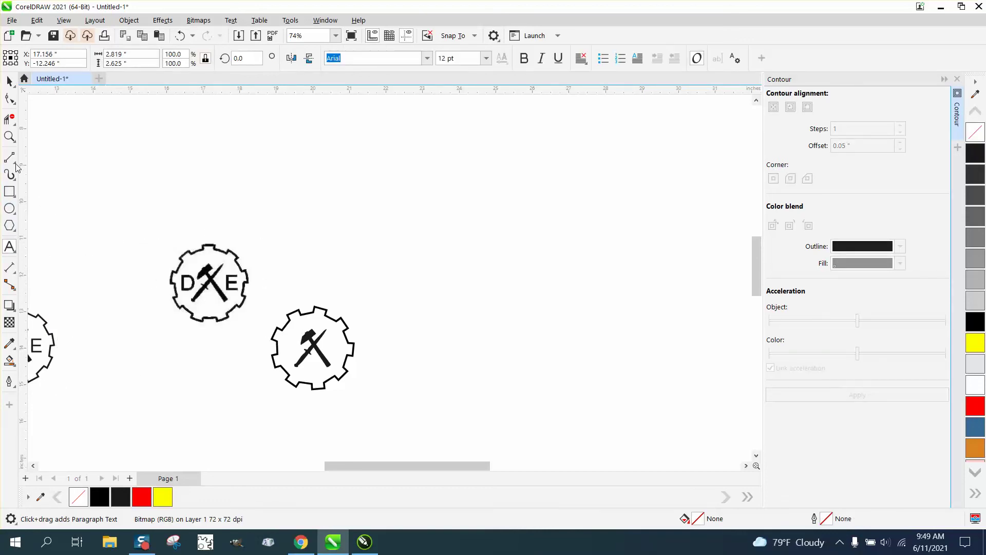
click(9, 137)
drag(133, 239, 368, 362)
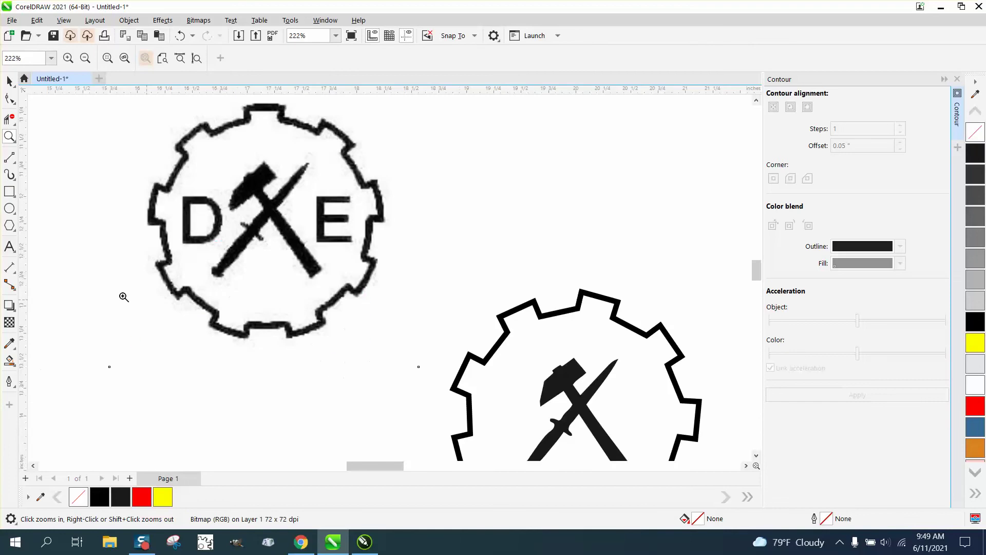
click(9, 246)
click(142, 354)
text(DE)
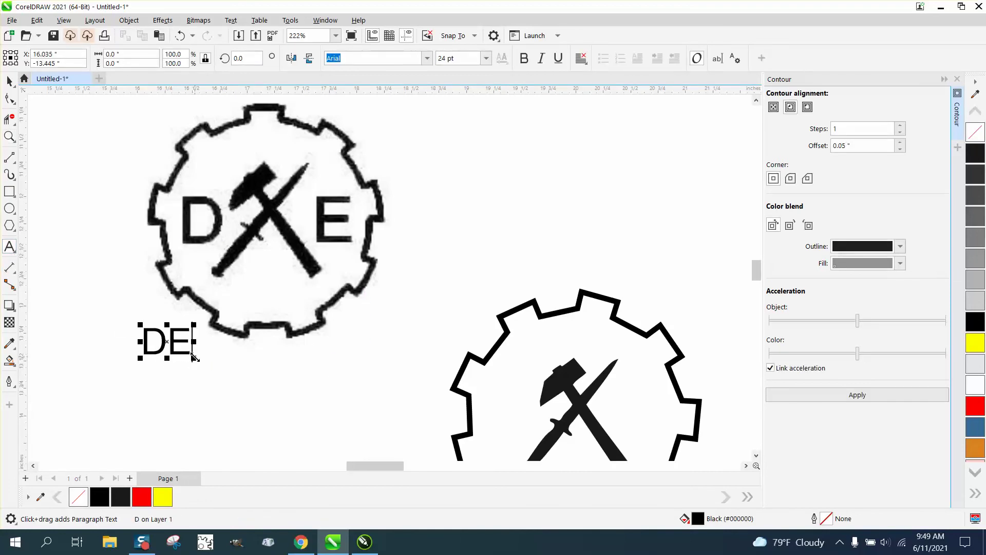
drag(194, 359, 273, 392)
click(197, 356)
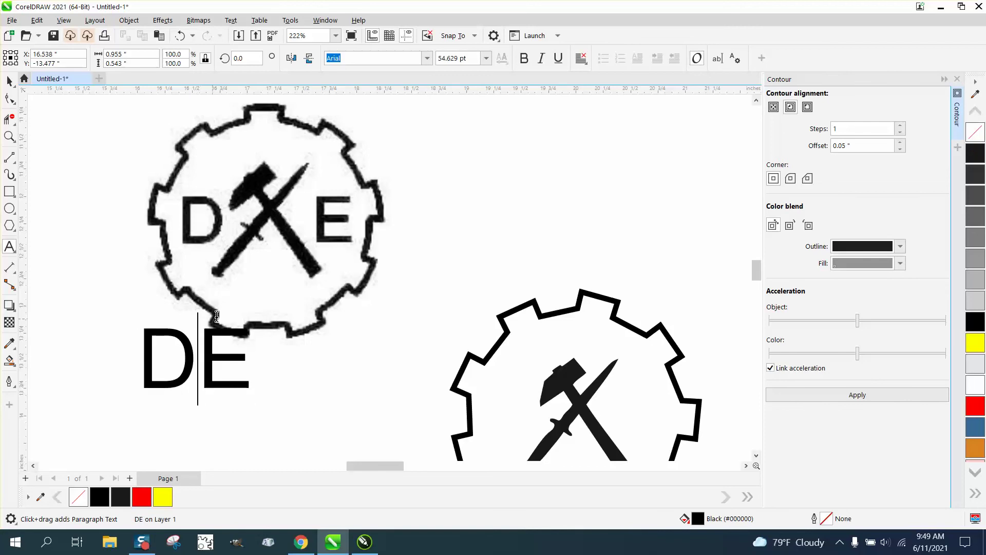
Step: Place the yellow-filled "DE" text over the bitmap's D and scale it down to about 44.3 pt to match the lettering
click(10, 81)
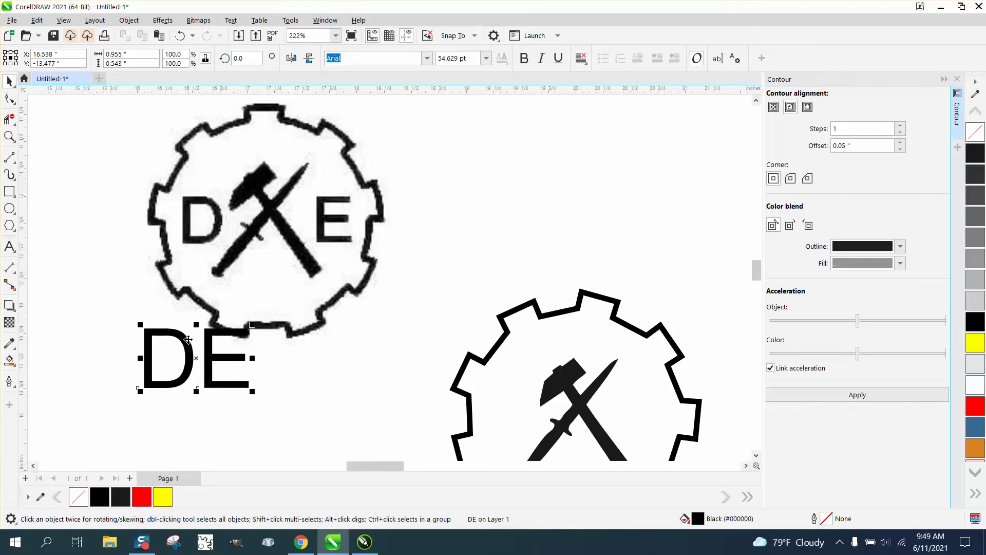
drag(199, 363, 234, 232)
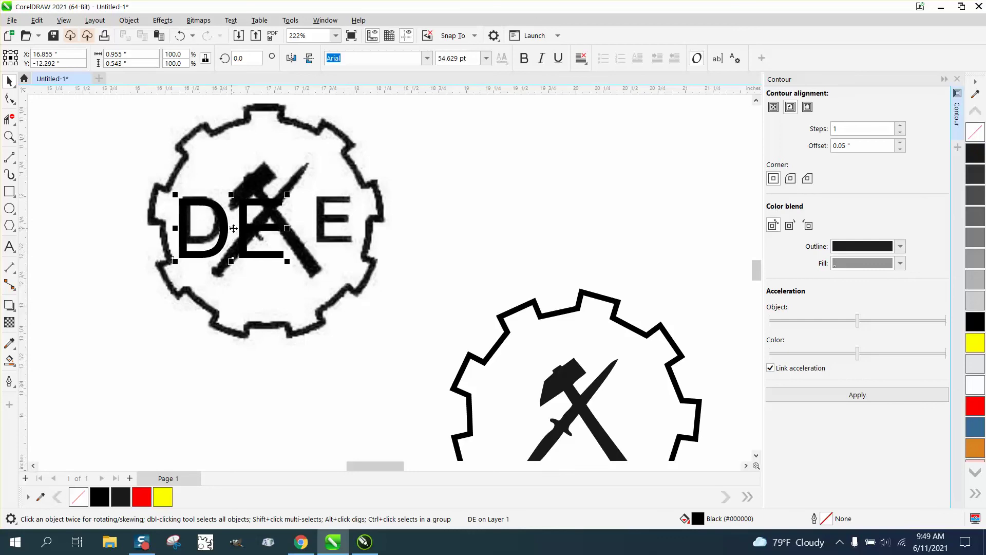
click(976, 343)
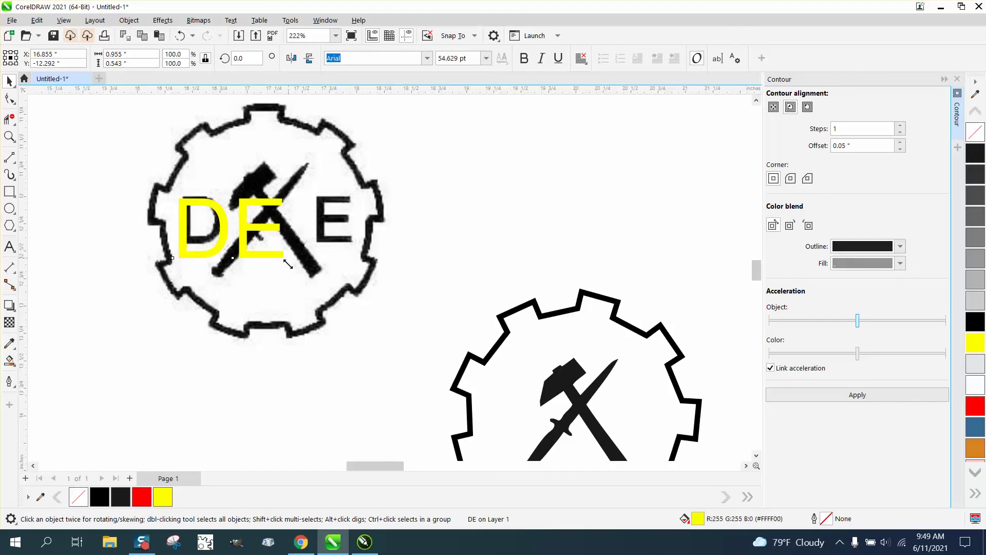
mouse_move(287, 261)
mouse_down()
mouse_move(284, 251)
mouse_move(286, 260)
mouse_up()
scroll(285, 256, down, 2)
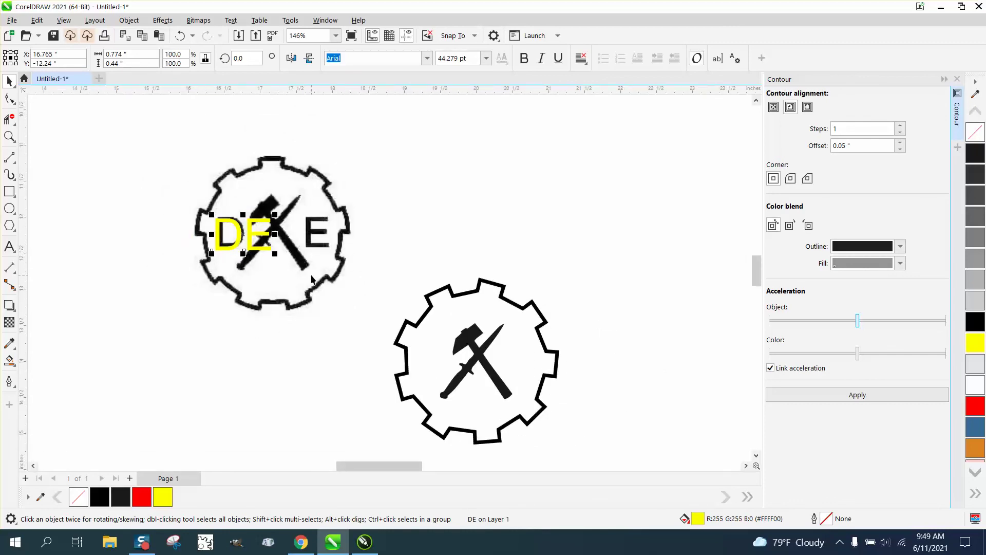
Step: Centre the "DE" text on the page and break it apart into separate letters filled with 90% black
key(p)
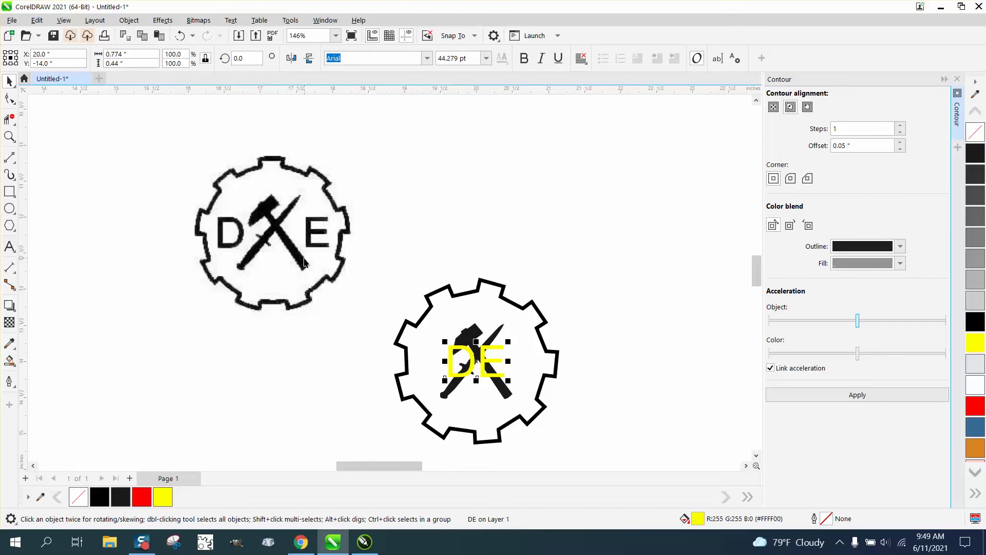
key(ctrl+k)
click(975, 158)
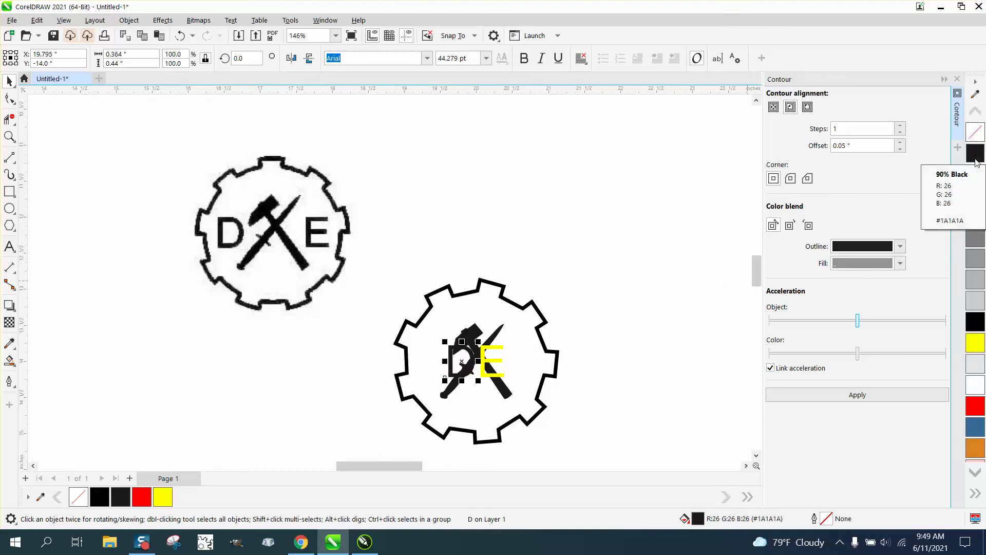
click(497, 349)
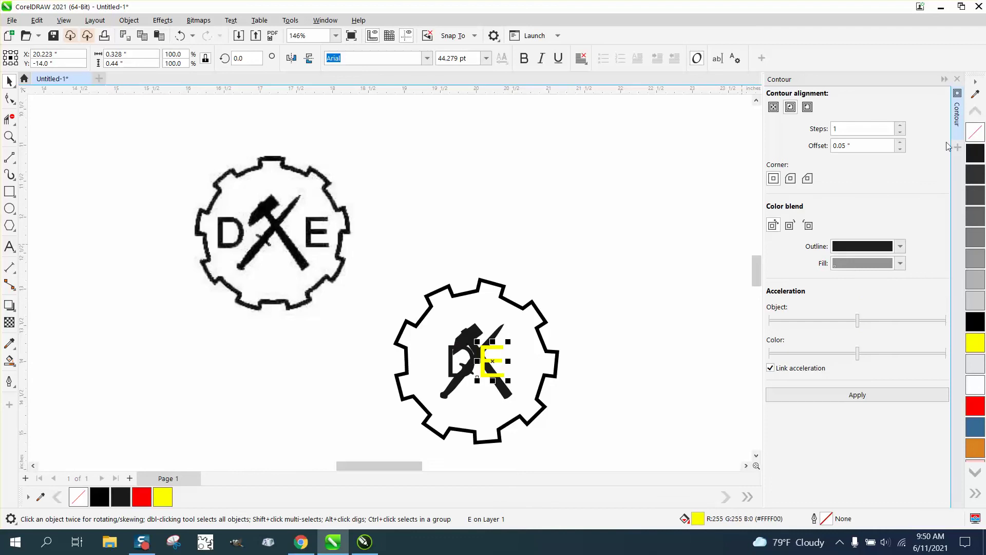
click(976, 154)
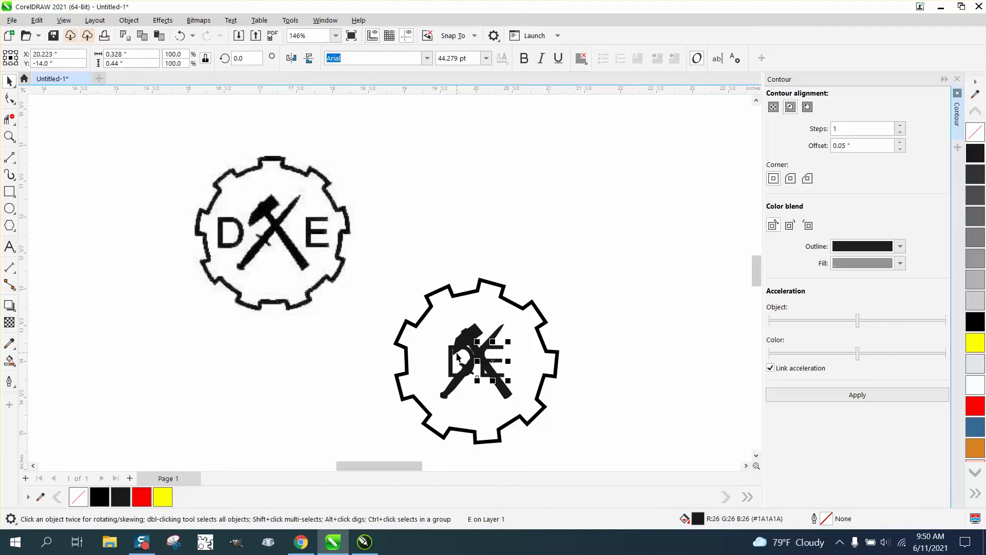
click(415, 130)
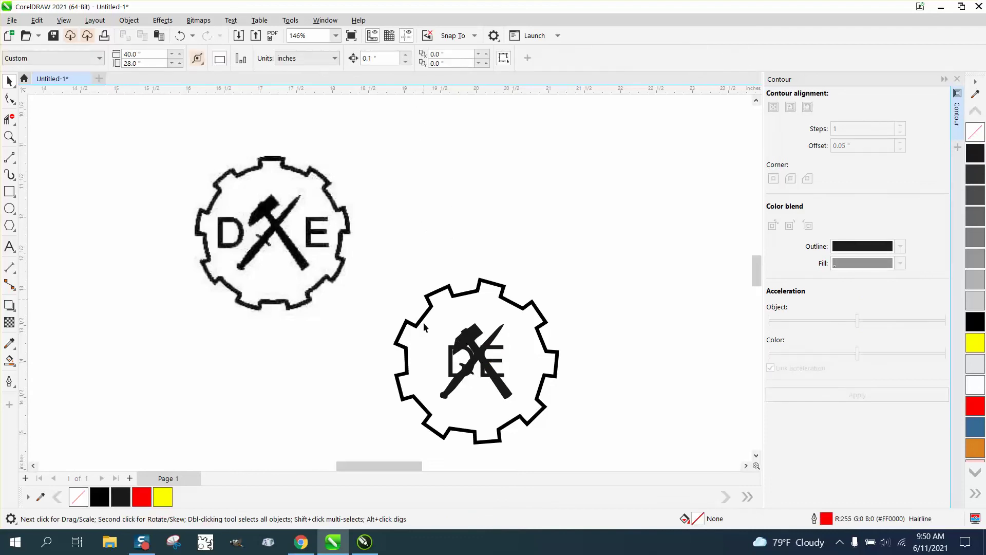
Step: Nudge the letter D 0.4 inch left, clear of the crossed tools
click(452, 354)
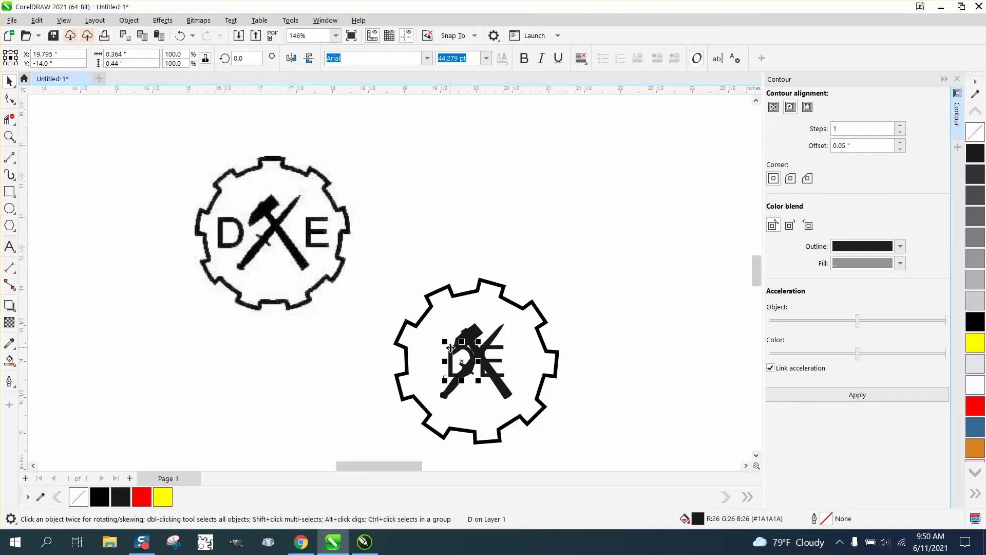
key(Left)
key(Left)
key(Left)
key(Left)
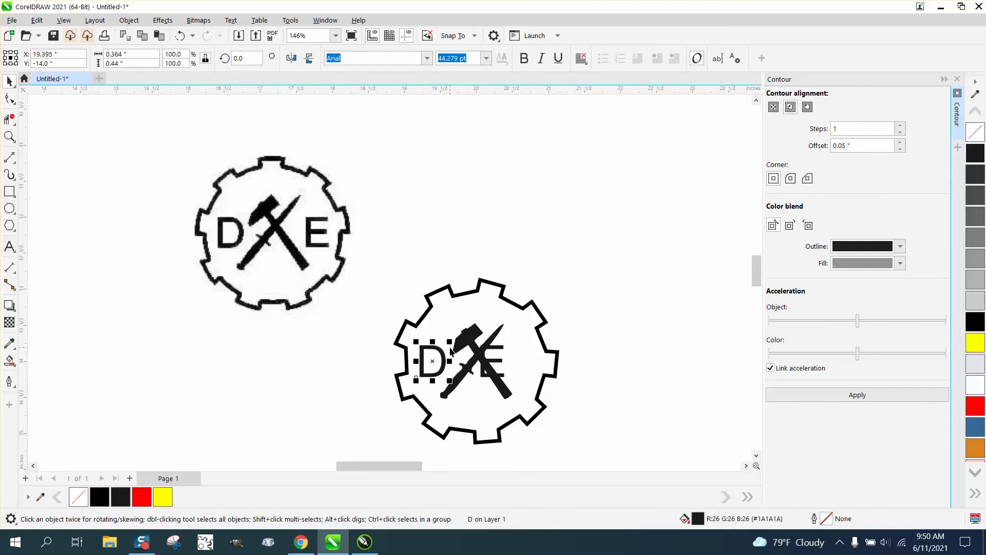
Step: Nudge the letter E 0.4 inch right so it sits between the tools and the gear ring
click(503, 348)
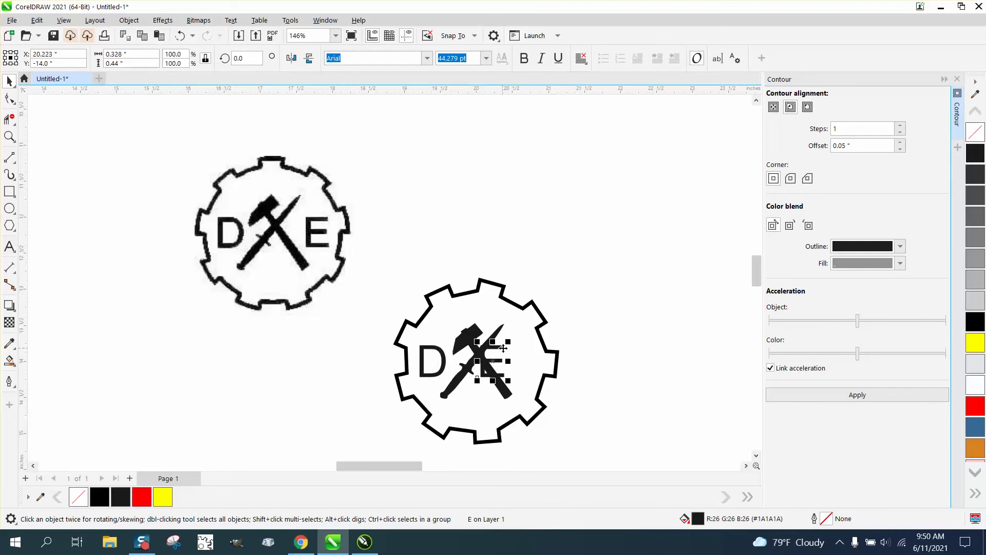
key(Right)
key(Right)
key(Right)
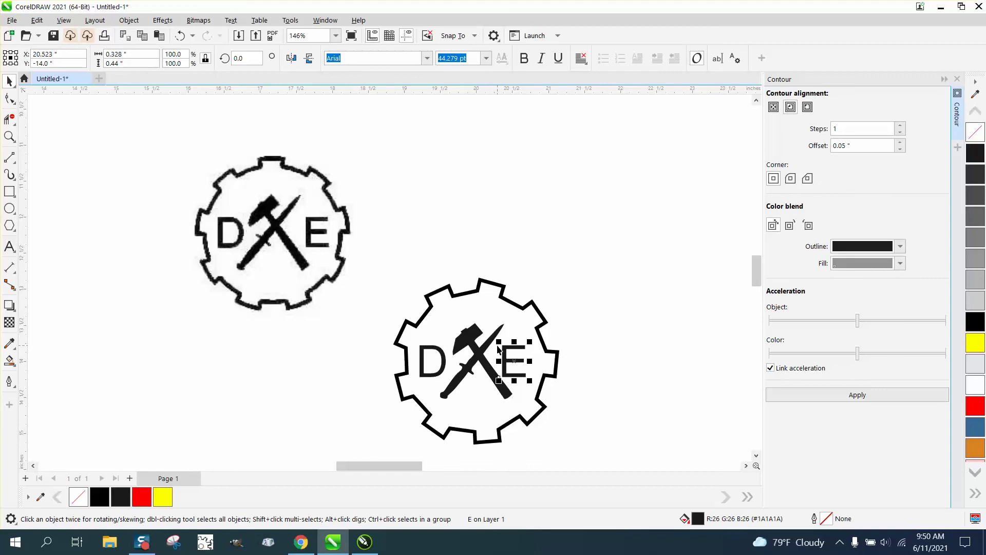
key(Right)
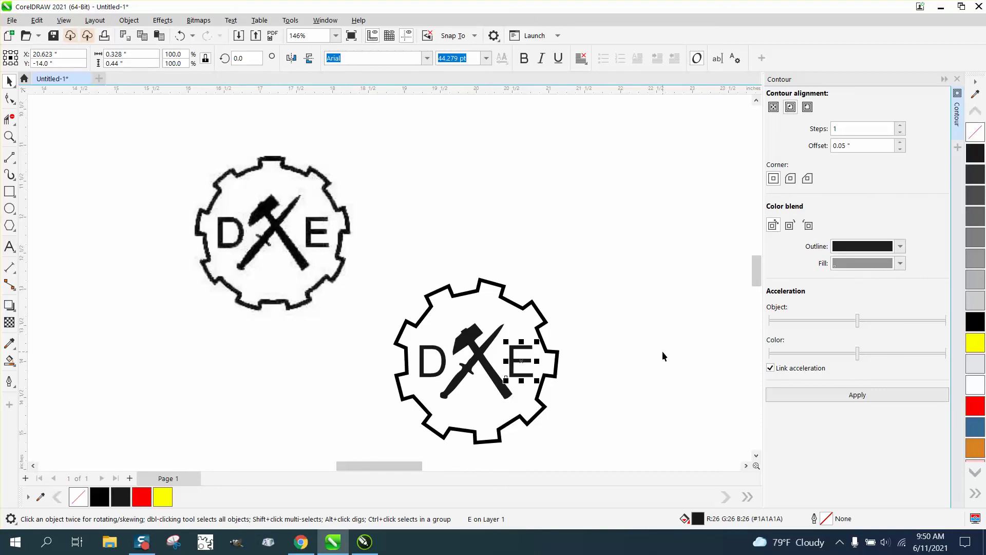
Step: Move the reference bitmap down so it sits level with and directly beside the rebuilt logo
scroll(580, 288, down, 2)
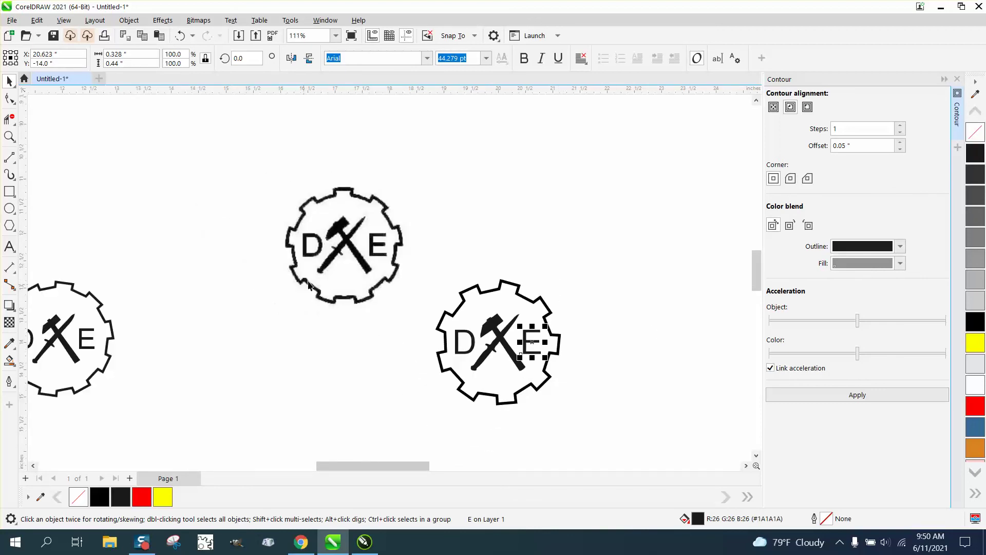
drag(338, 253, 340, 342)
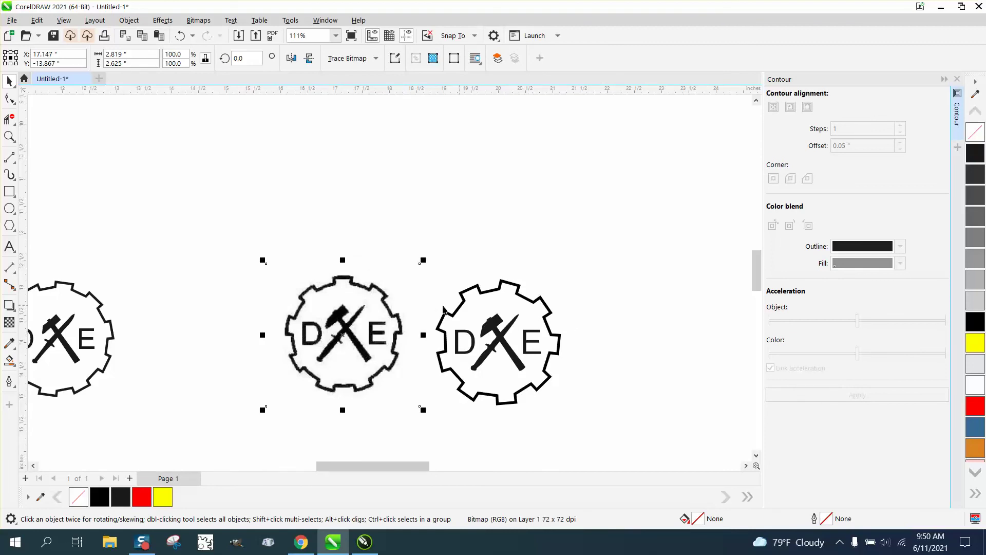
drag(381, 331, 389, 337)
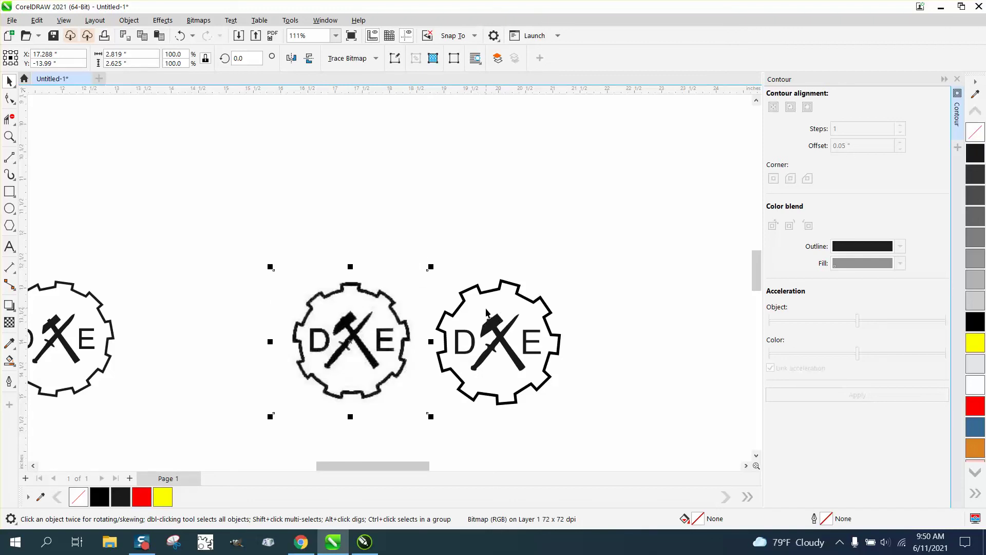
Step: Compare the edges of the rebuilt logo's gear, tools and letters with the reference bitmap at close range
click(9, 136)
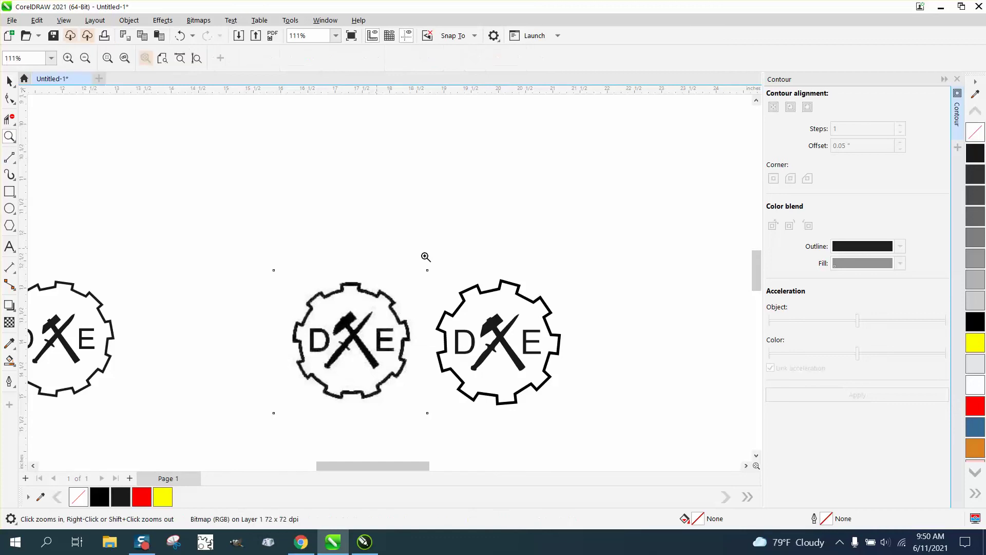
drag(425, 257, 607, 398)
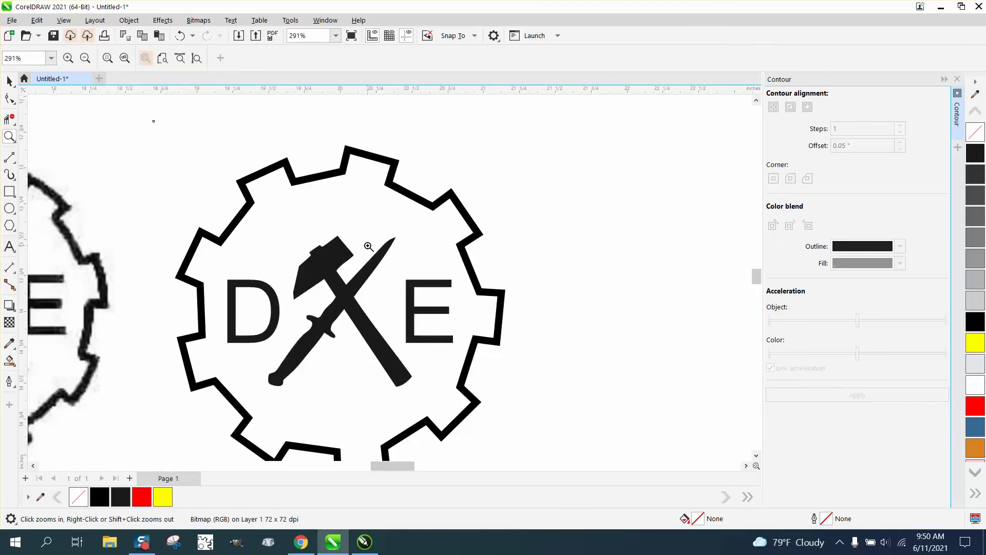
scroll(348, 319, down, 1)
scroll(298, 370, down, 1)
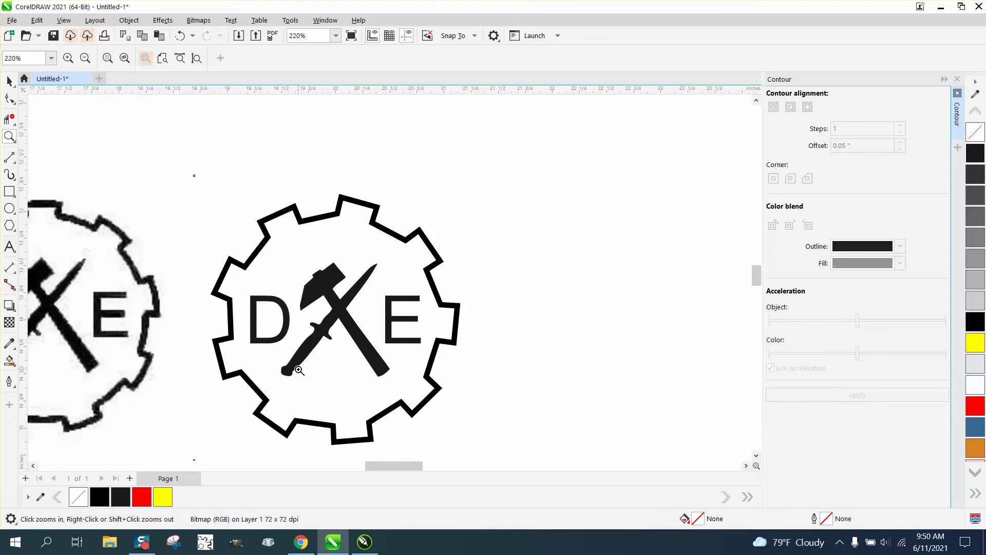
scroll(329, 293, down, 1)
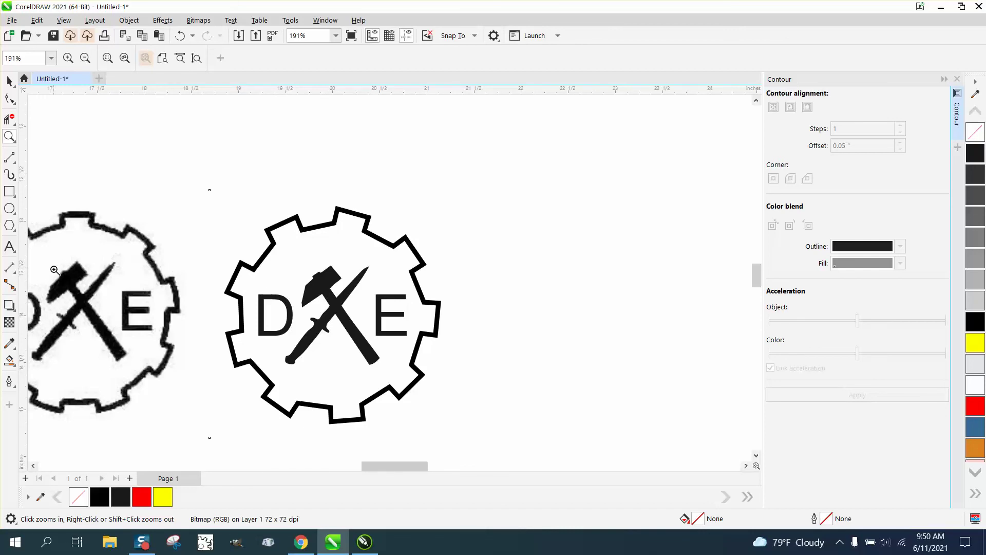
drag(55, 273, 184, 378)
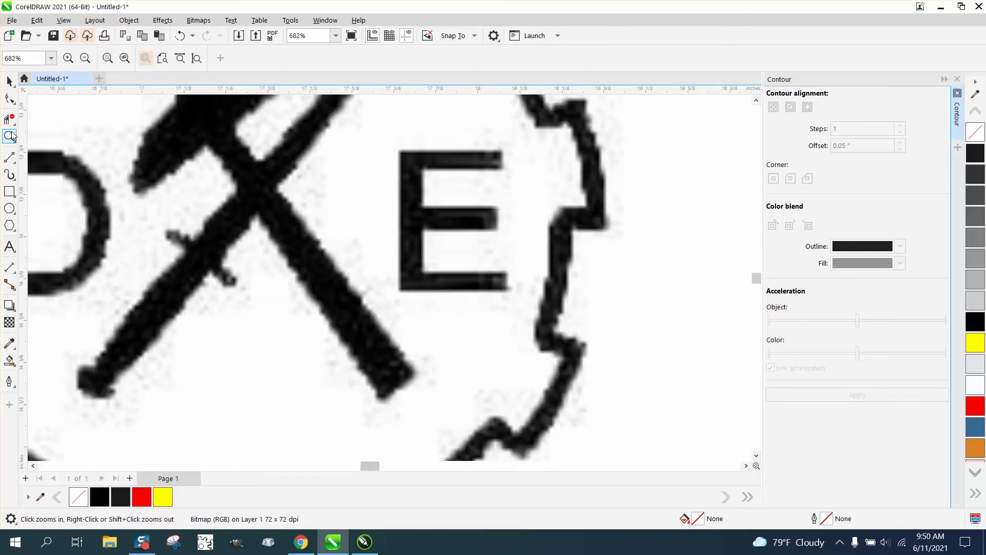
right_click(248, 202)
right_click(299, 247)
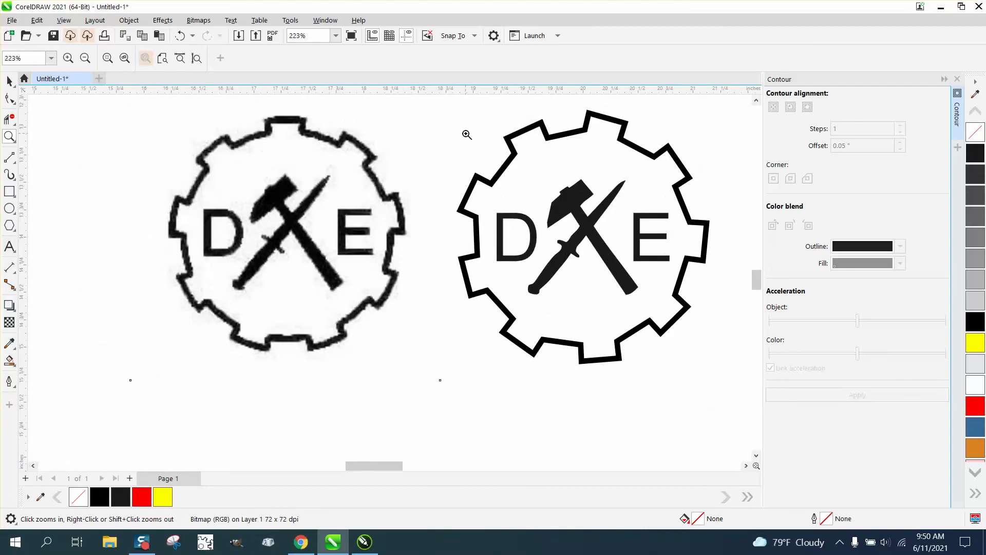
drag(465, 135, 731, 307)
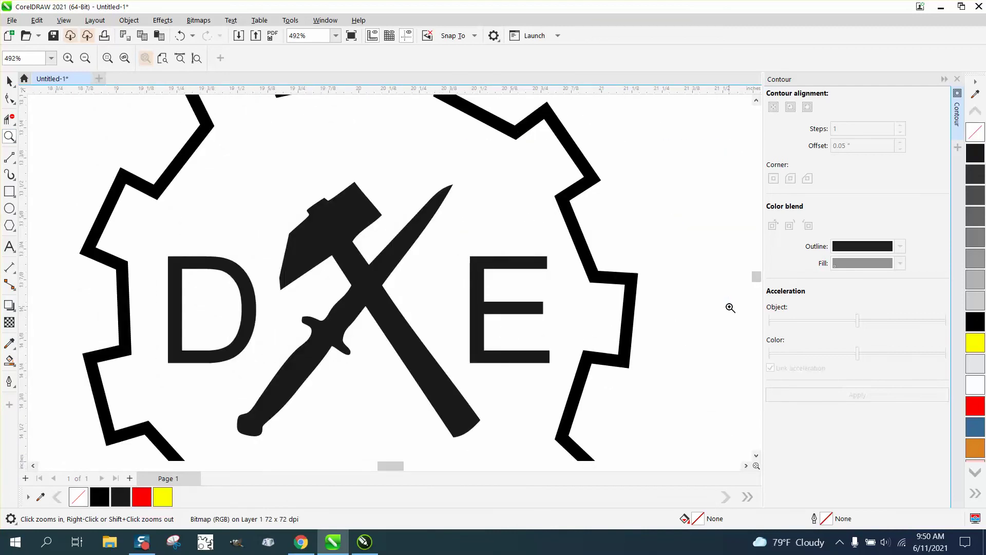